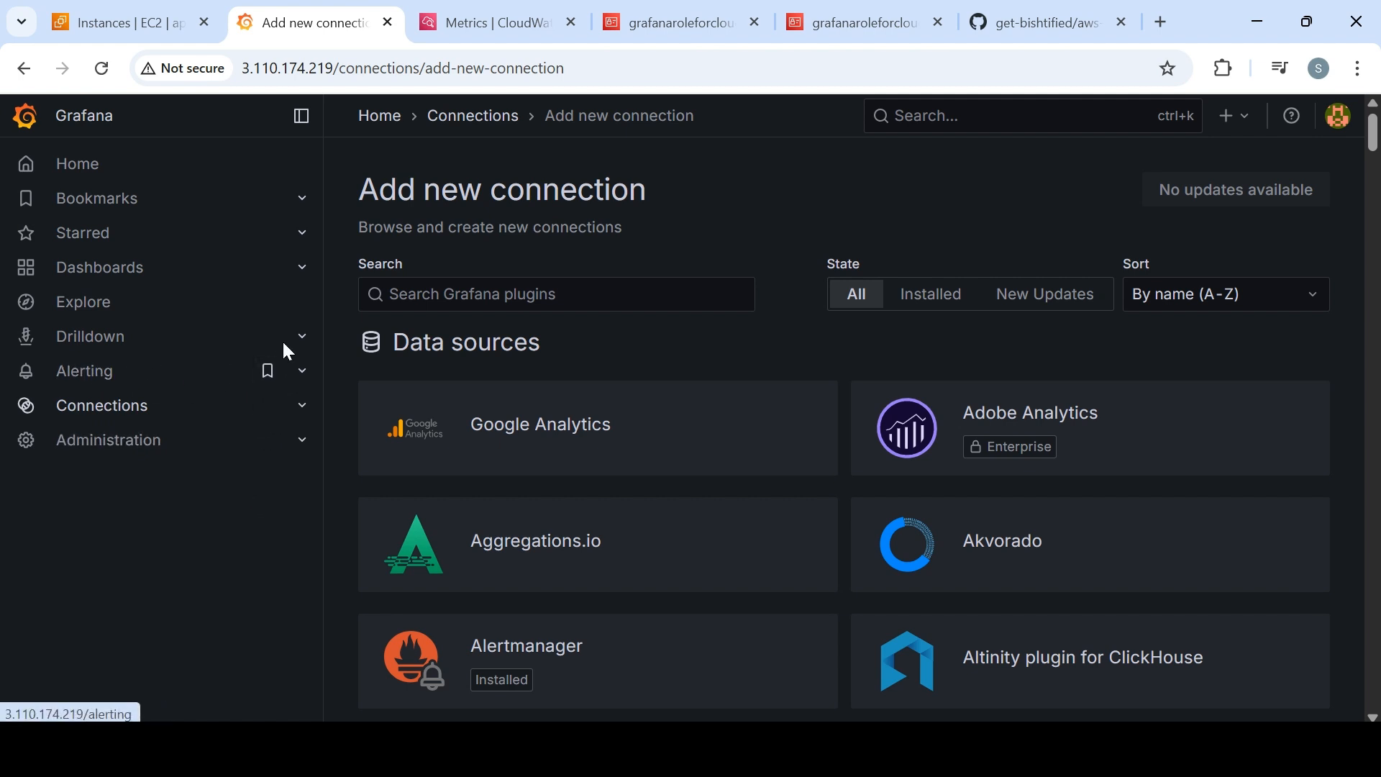
- Open the list of alert rules in Grafana's Alerting section
left_click(302, 336)
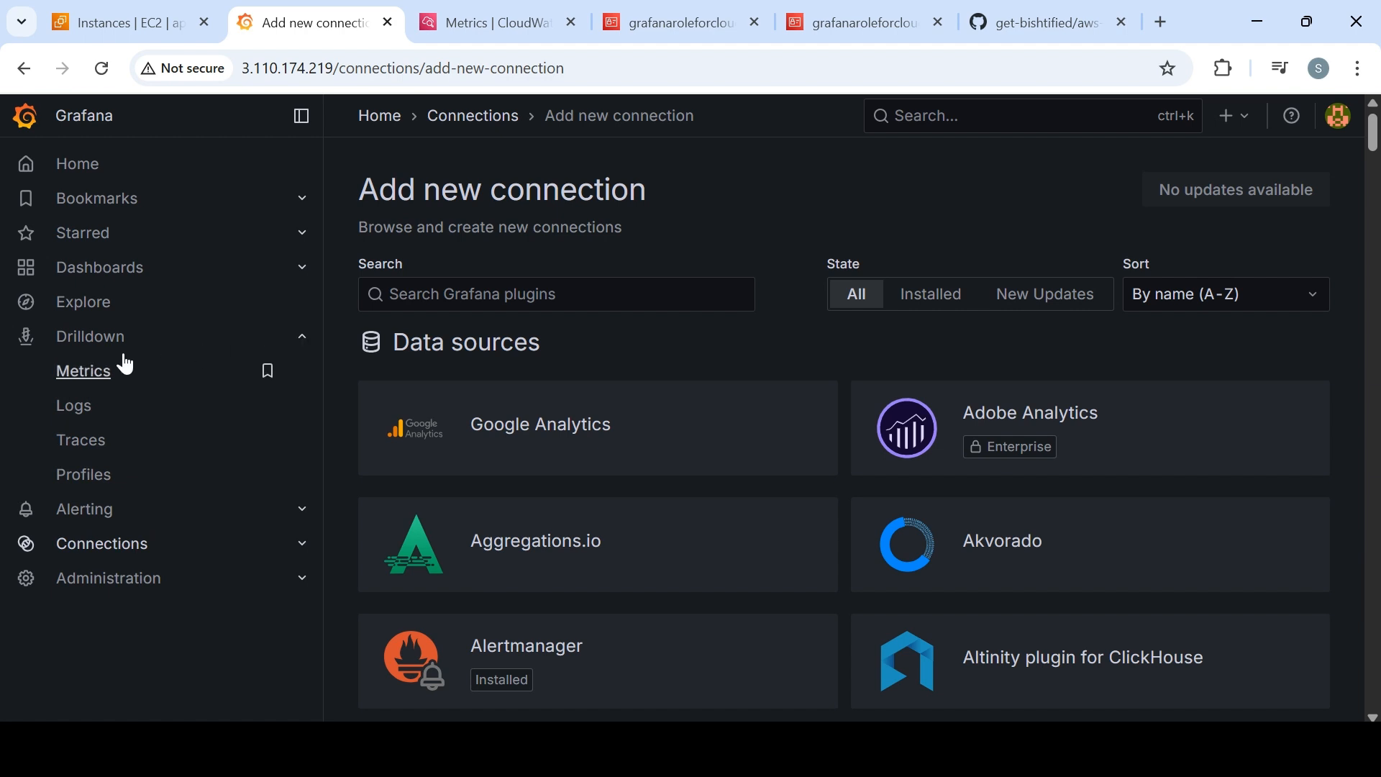
left_click(302, 337)
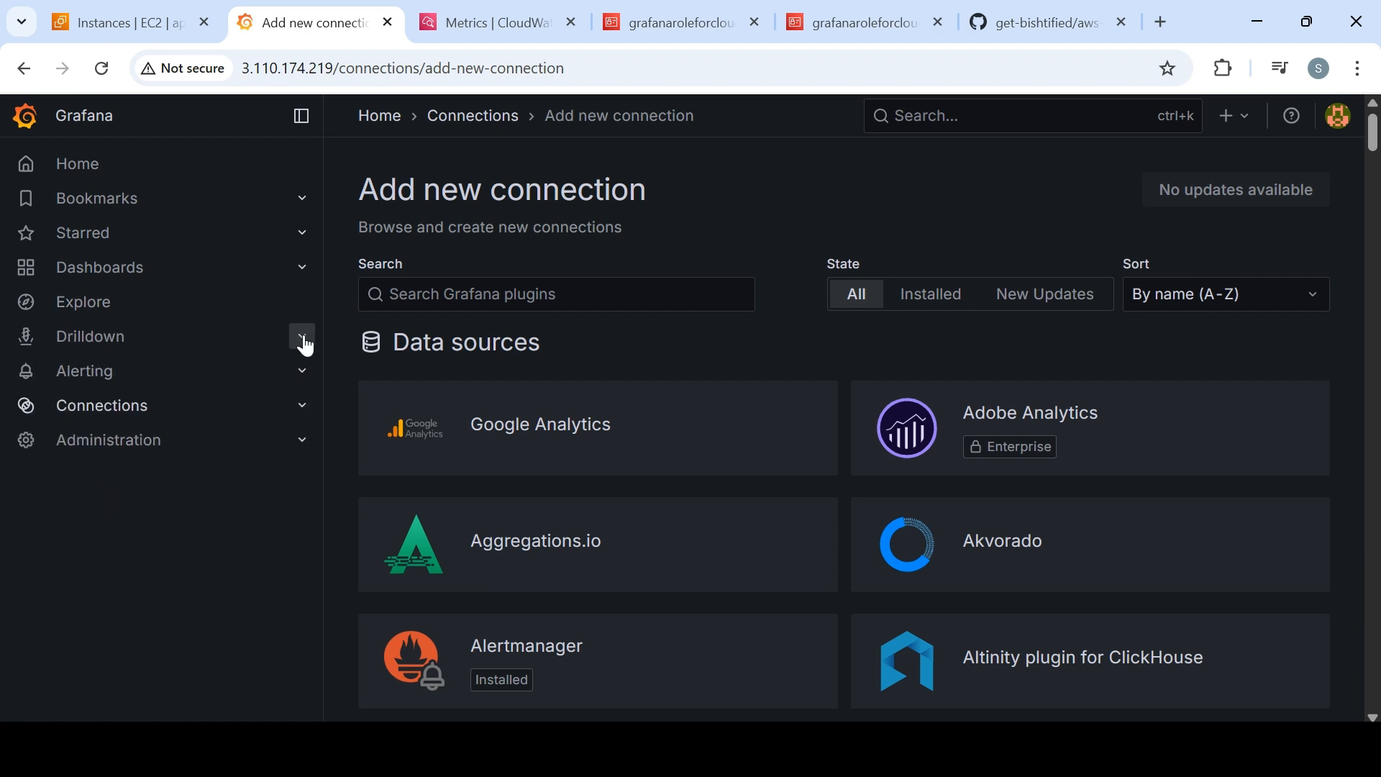
left_click(303, 386)
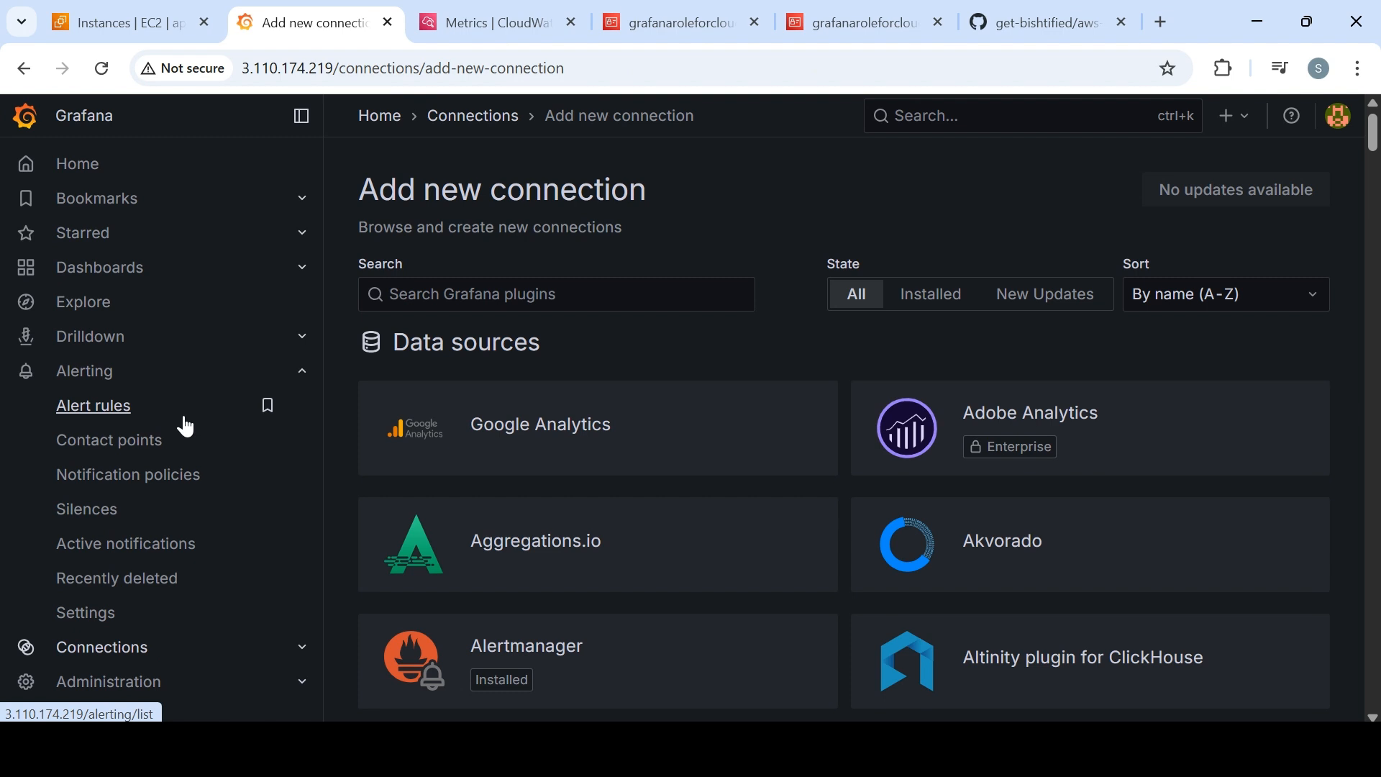
left_click(117, 409)
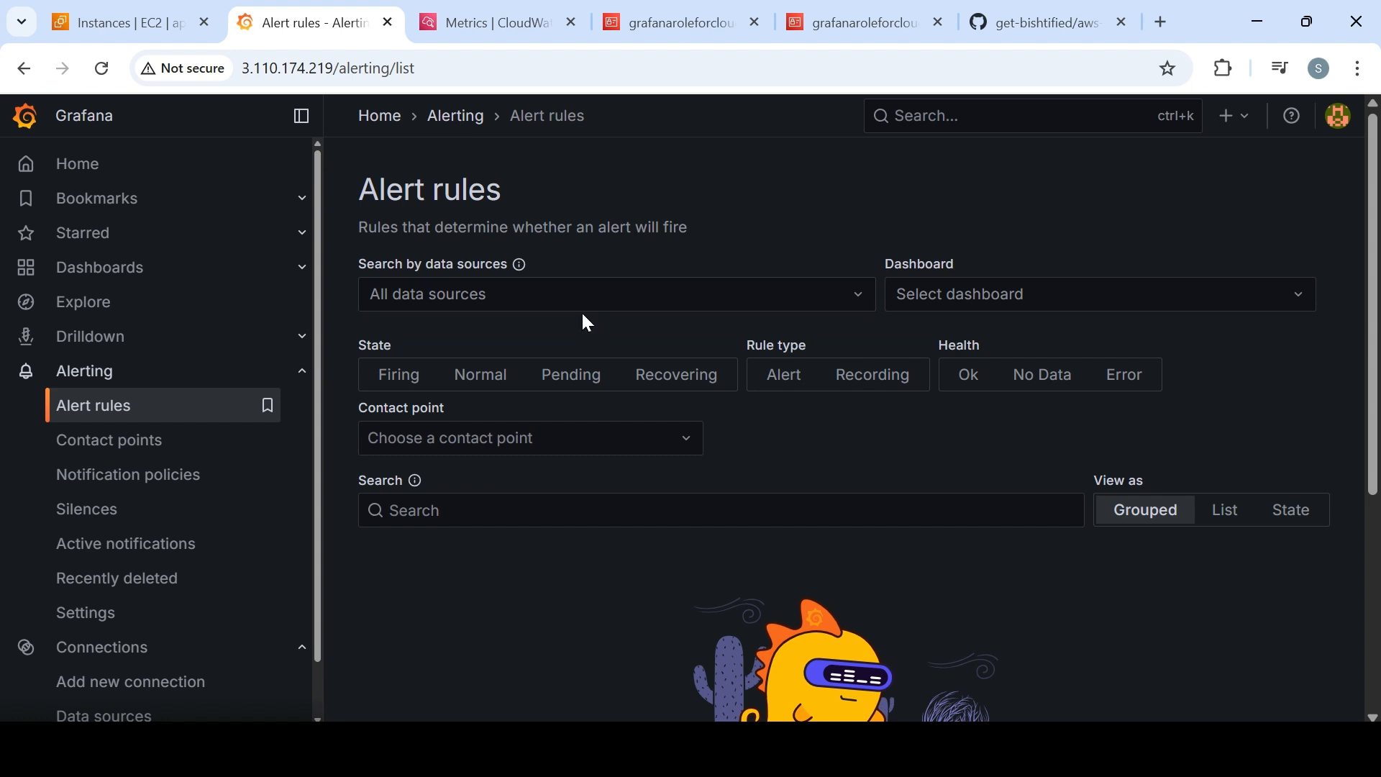
- Filter the alert rules by the cloudwatch-grafana-demo data source and the my-demo-dashboard dashboard
left_click(682, 296)
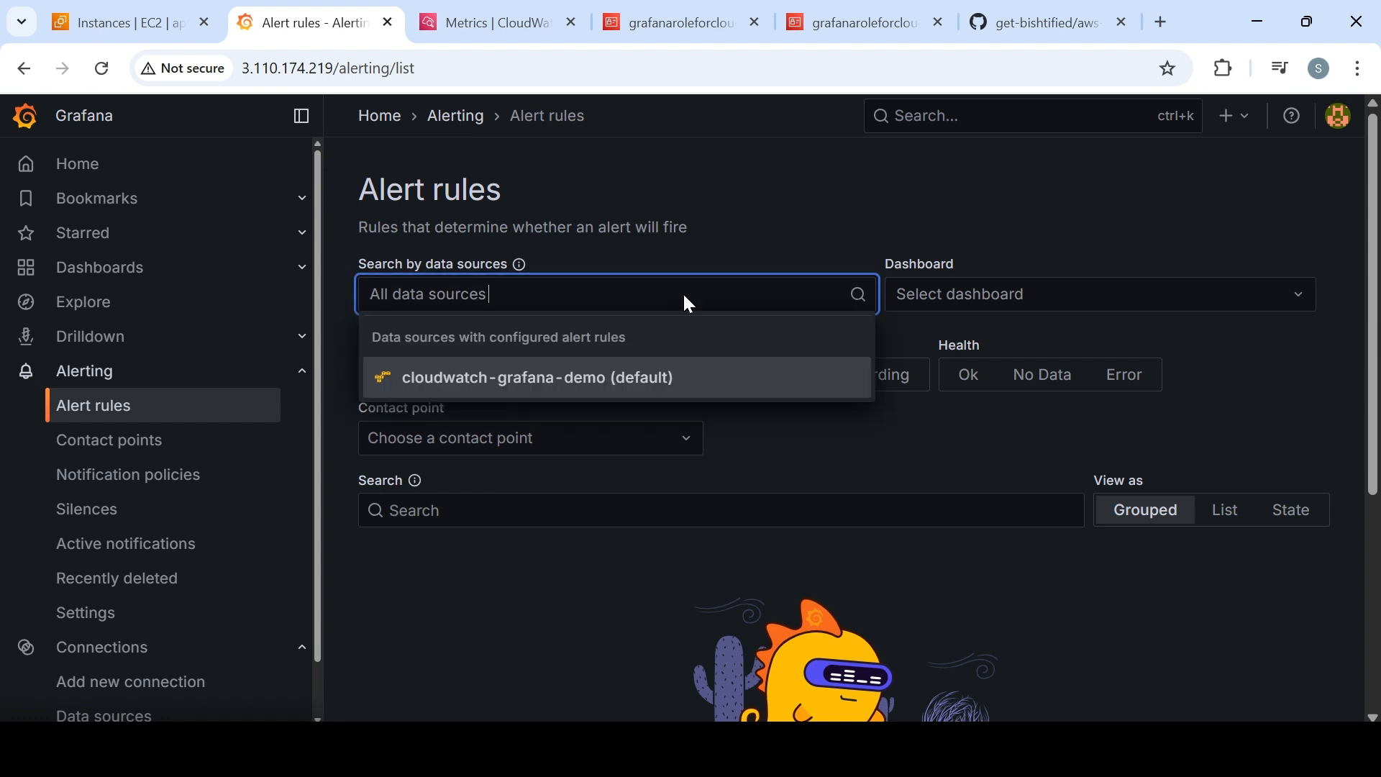
left_click(650, 388)
left_click(953, 302)
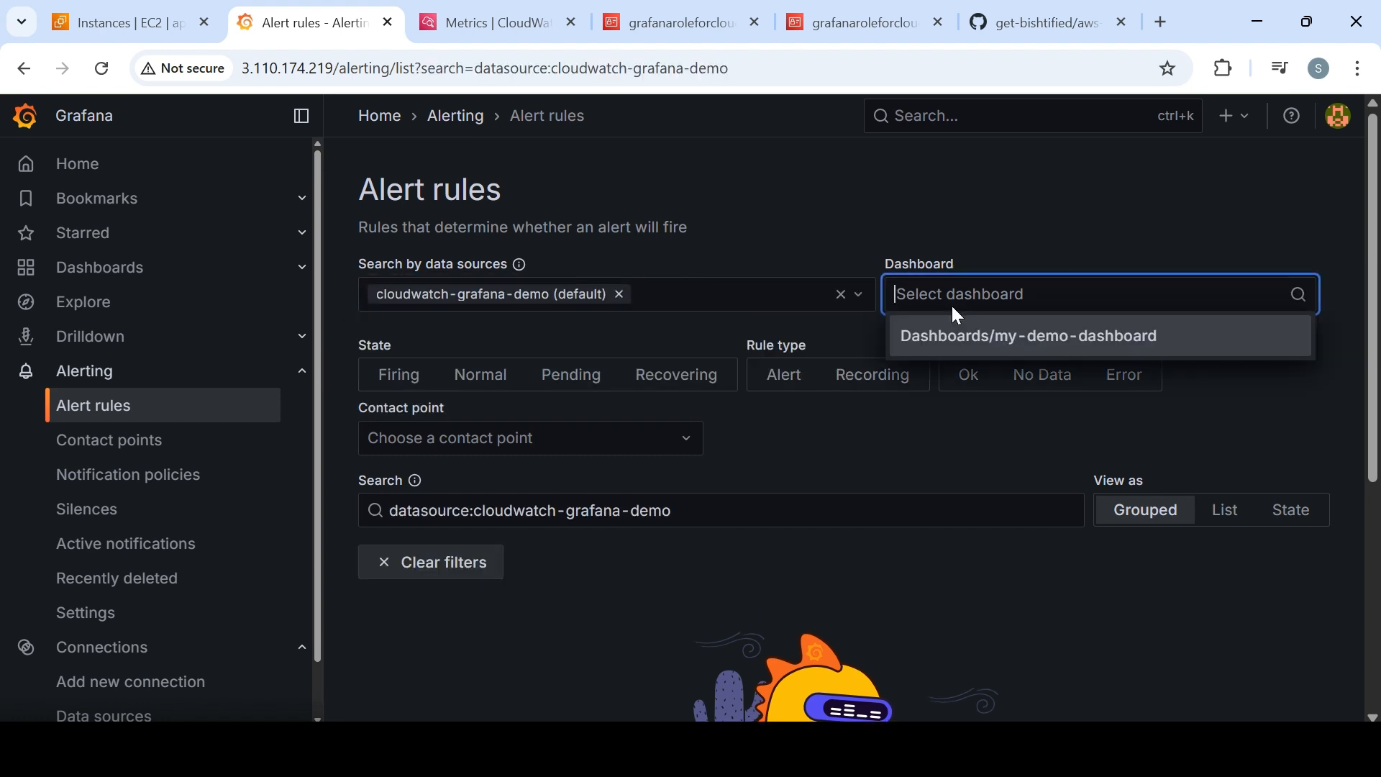
left_click(956, 354)
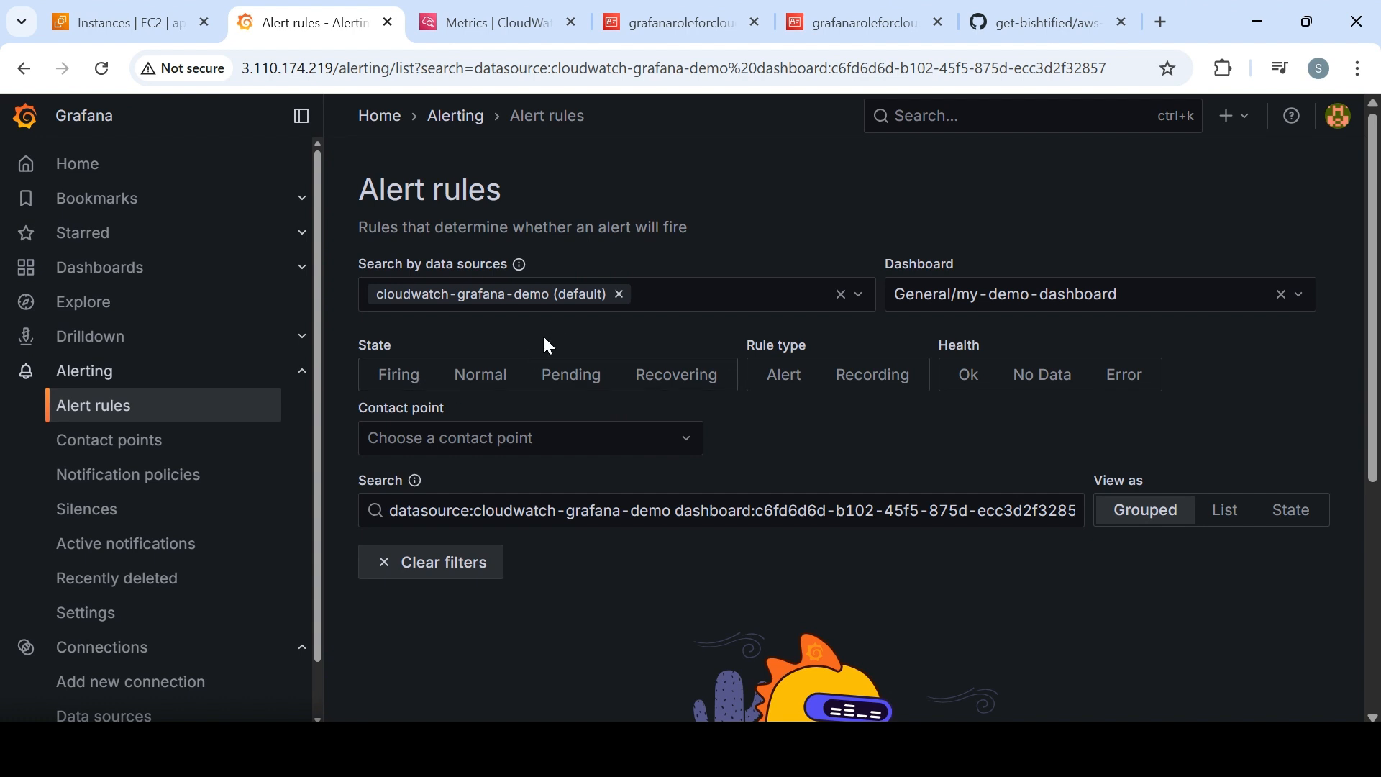
- Narrow the alert rules to Firing state, Alert rule type, Error health and the grafana-default-email contact point
left_click(406, 384)
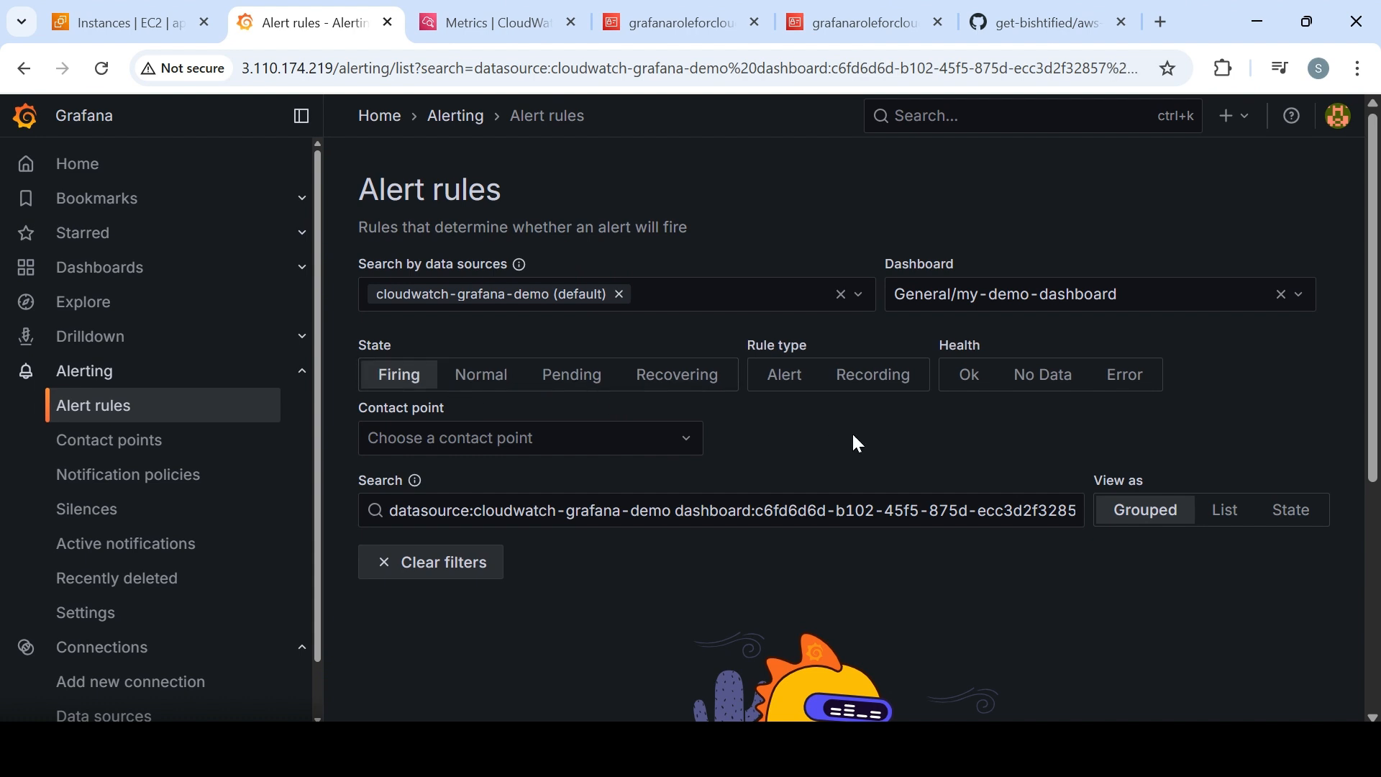
left_click(784, 390)
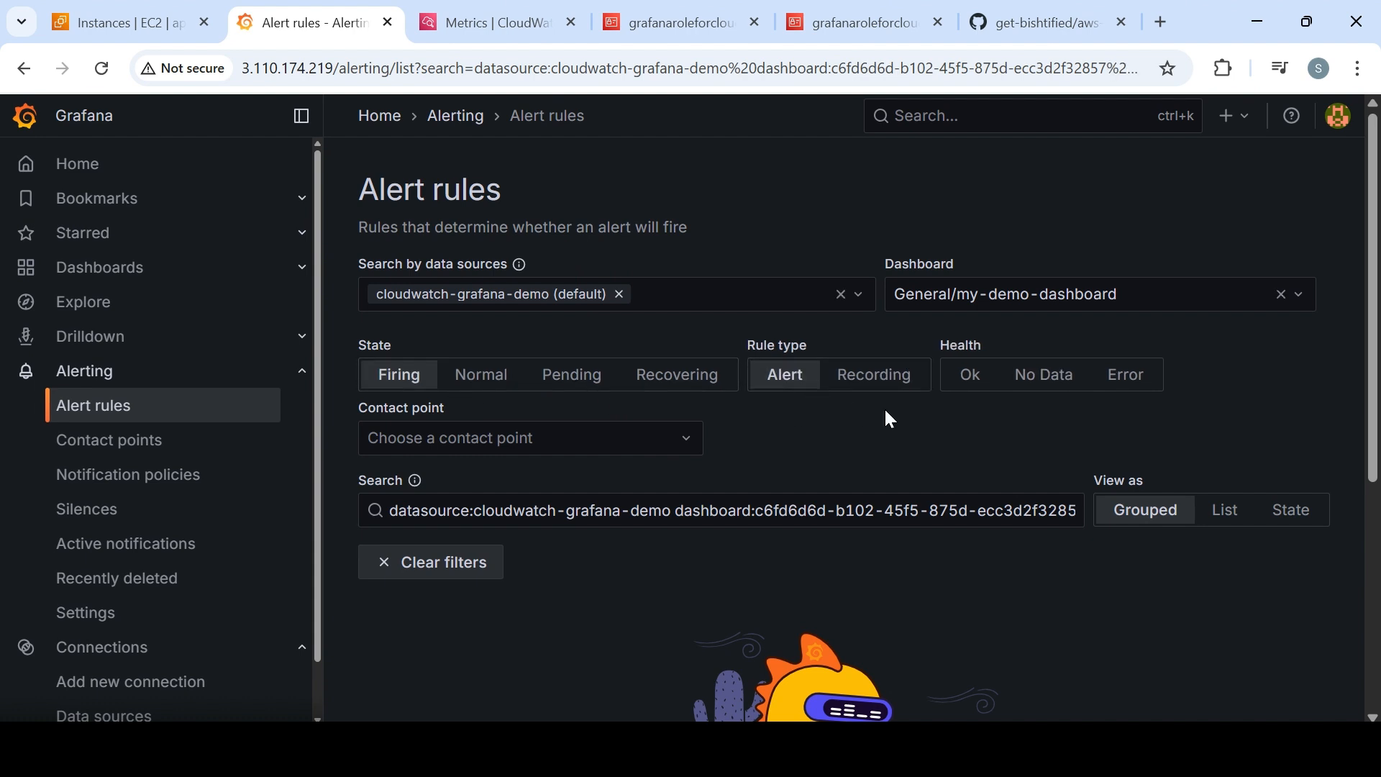
left_click(1124, 380)
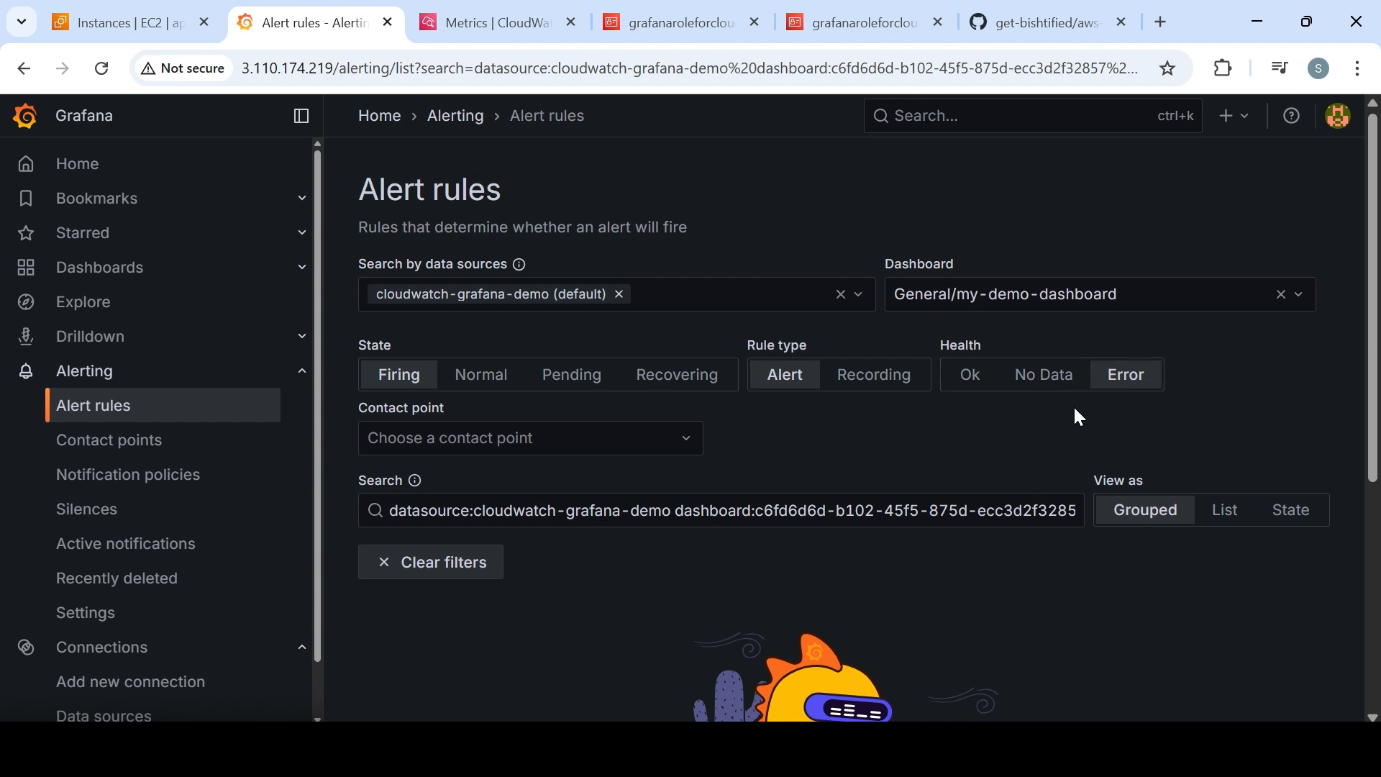
left_click(651, 446)
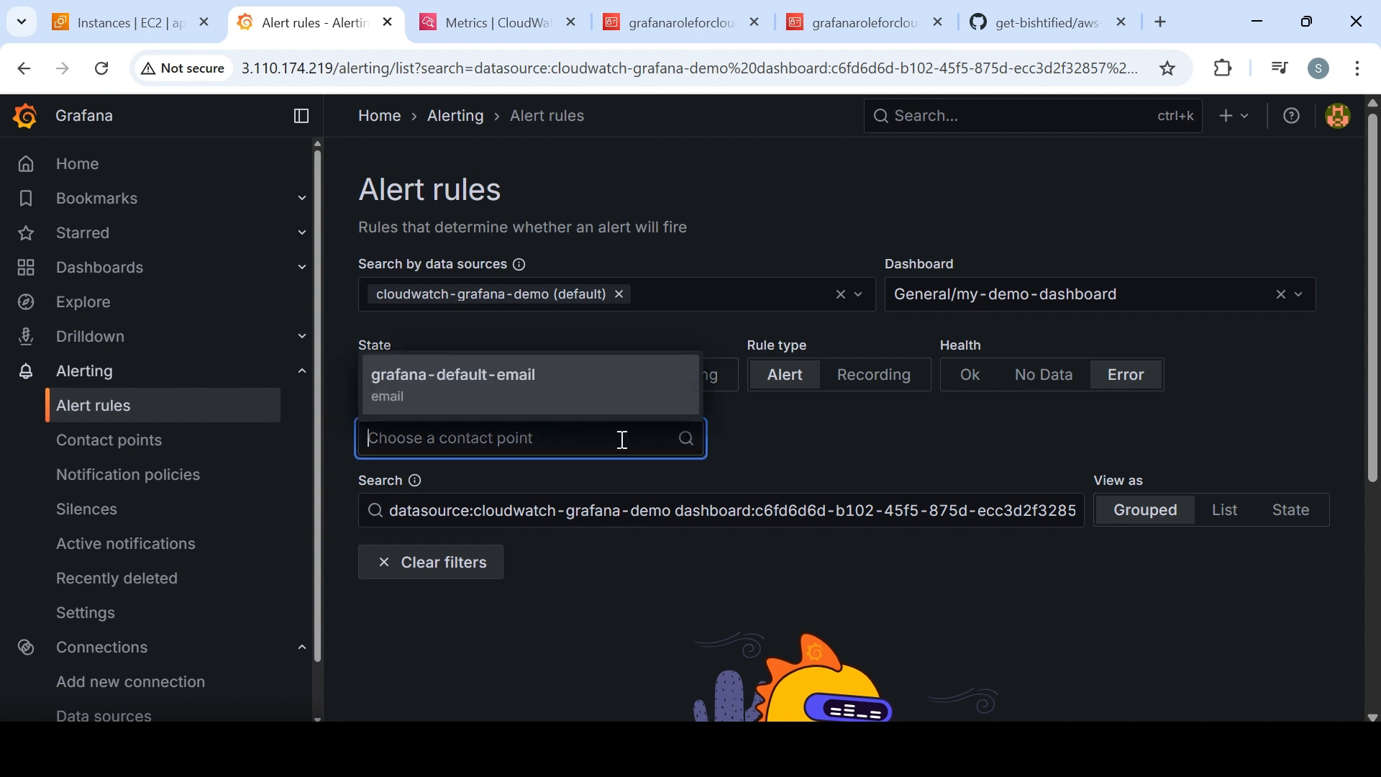
left_click(535, 405)
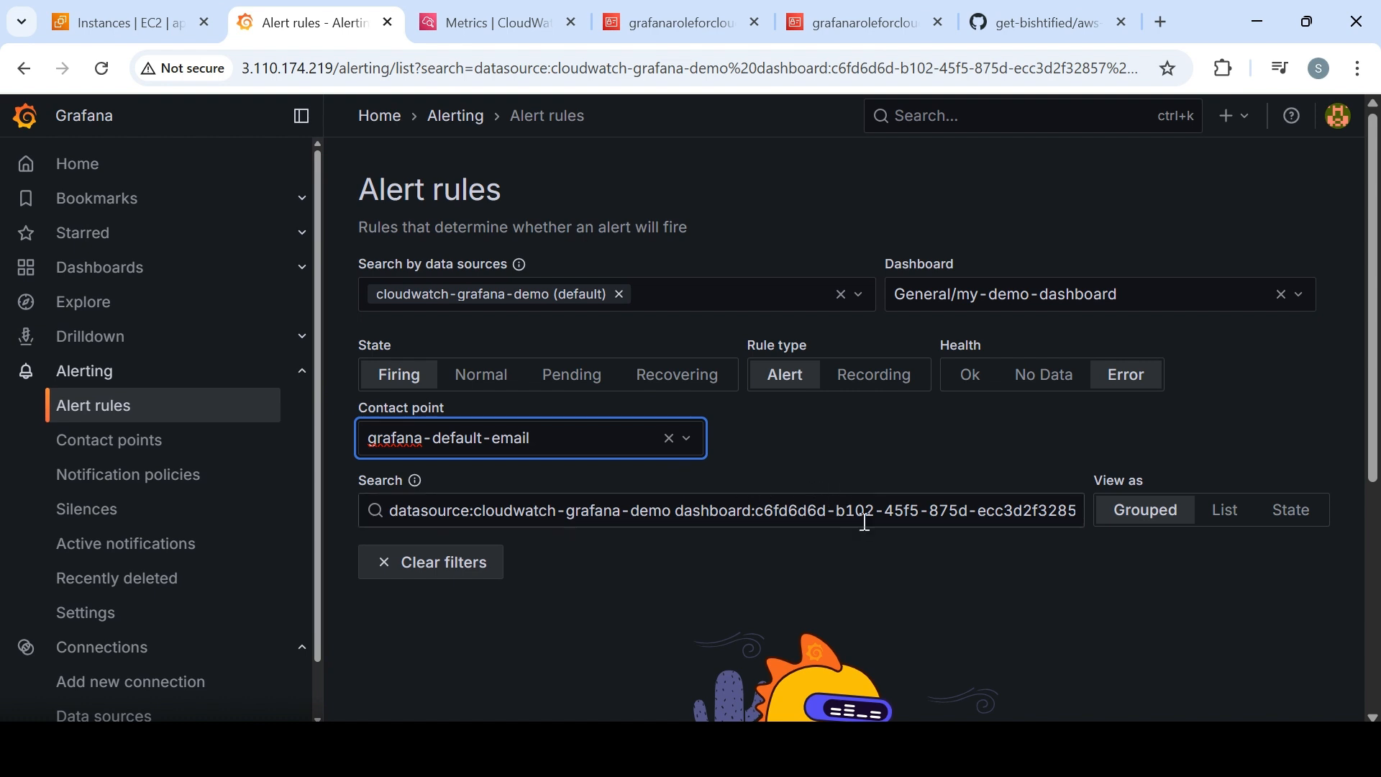
- Create a new alert rule and name it grafana-default-email
scroll(1376, 430, "down", 5)
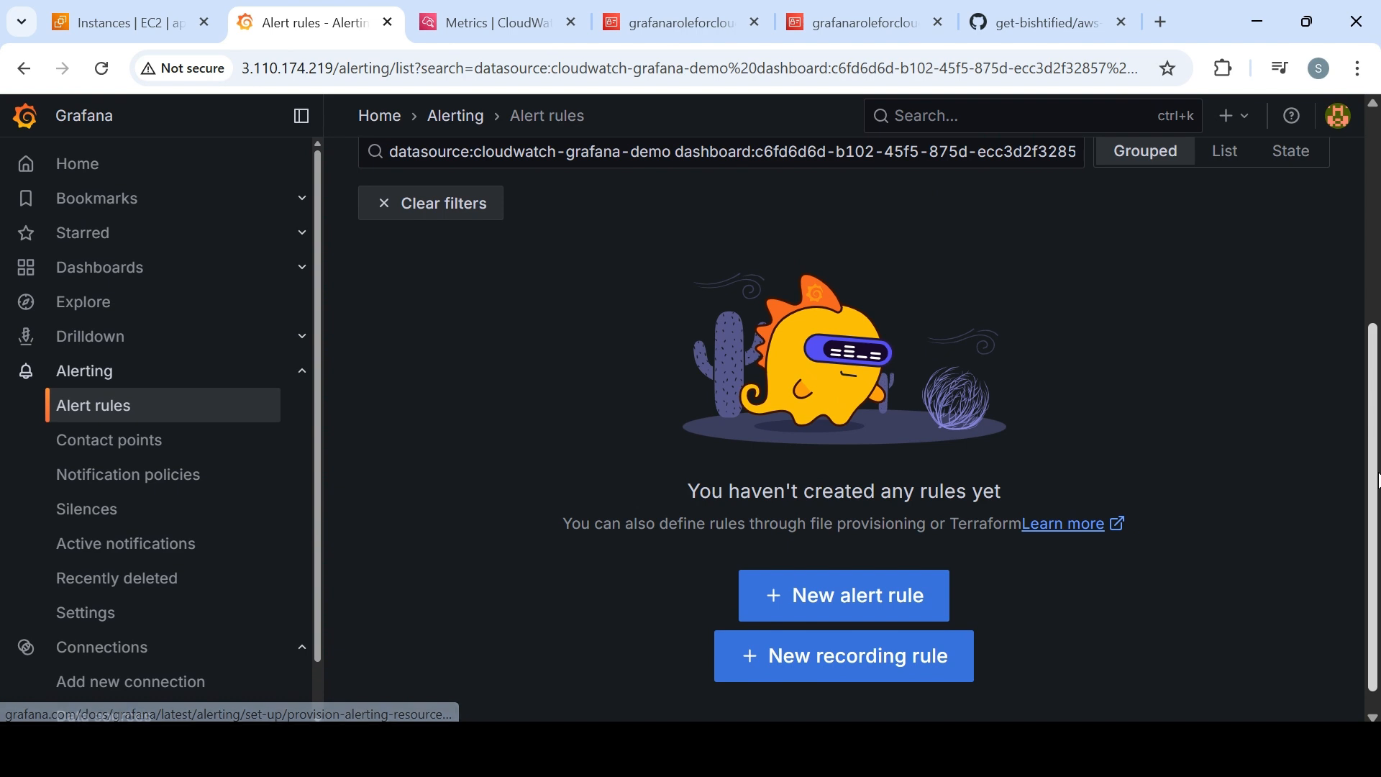
scroll(1374, 291, "up", 5)
left_click_drag(1373, 291, 1373, 303)
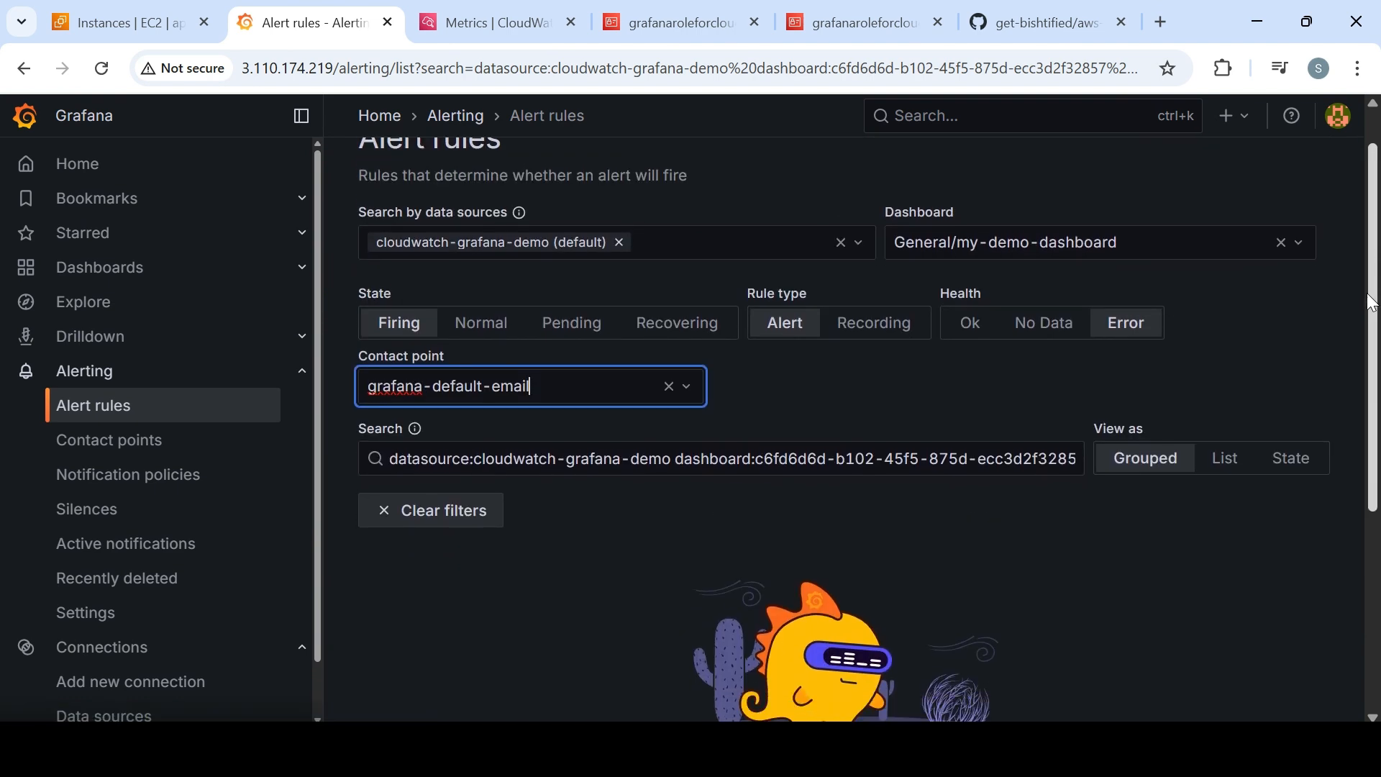
scroll(1175, 506, "down", 5)
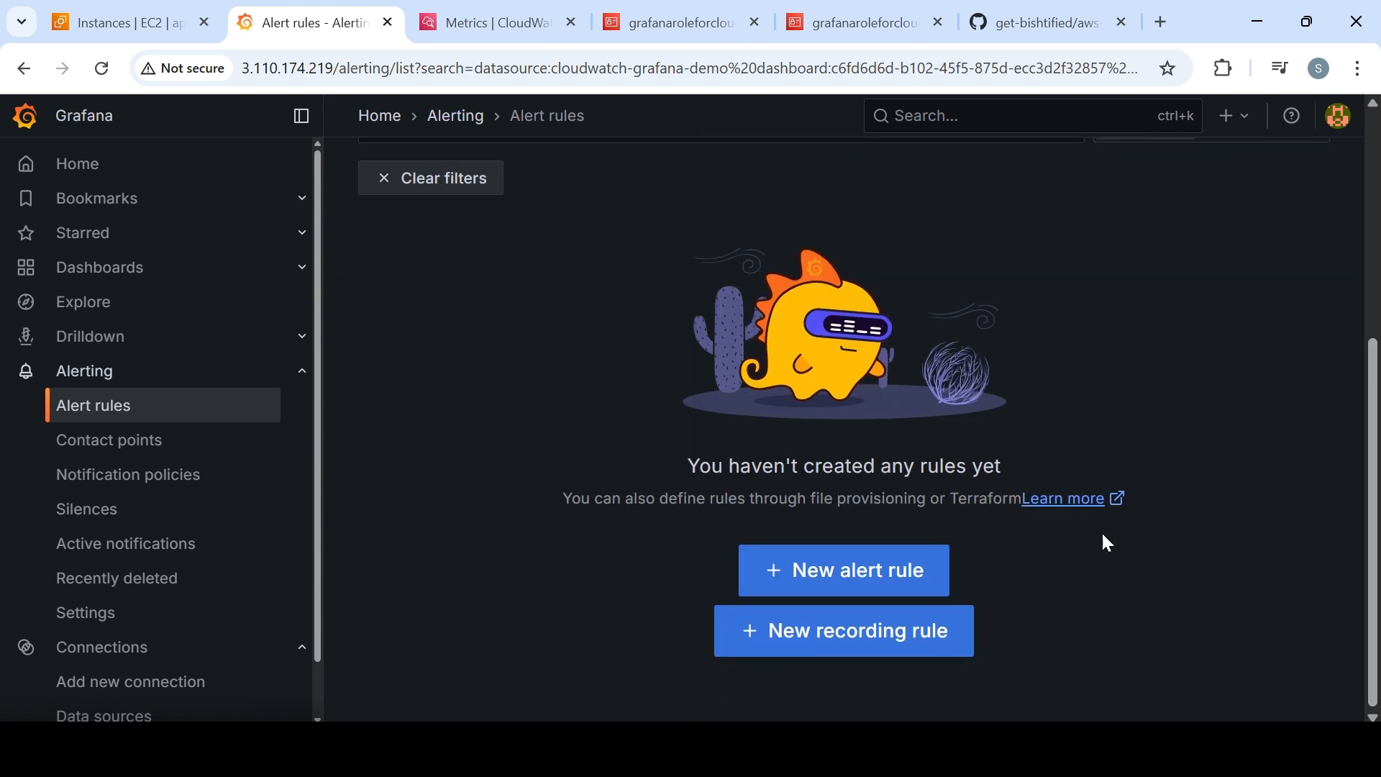
left_click(911, 590)
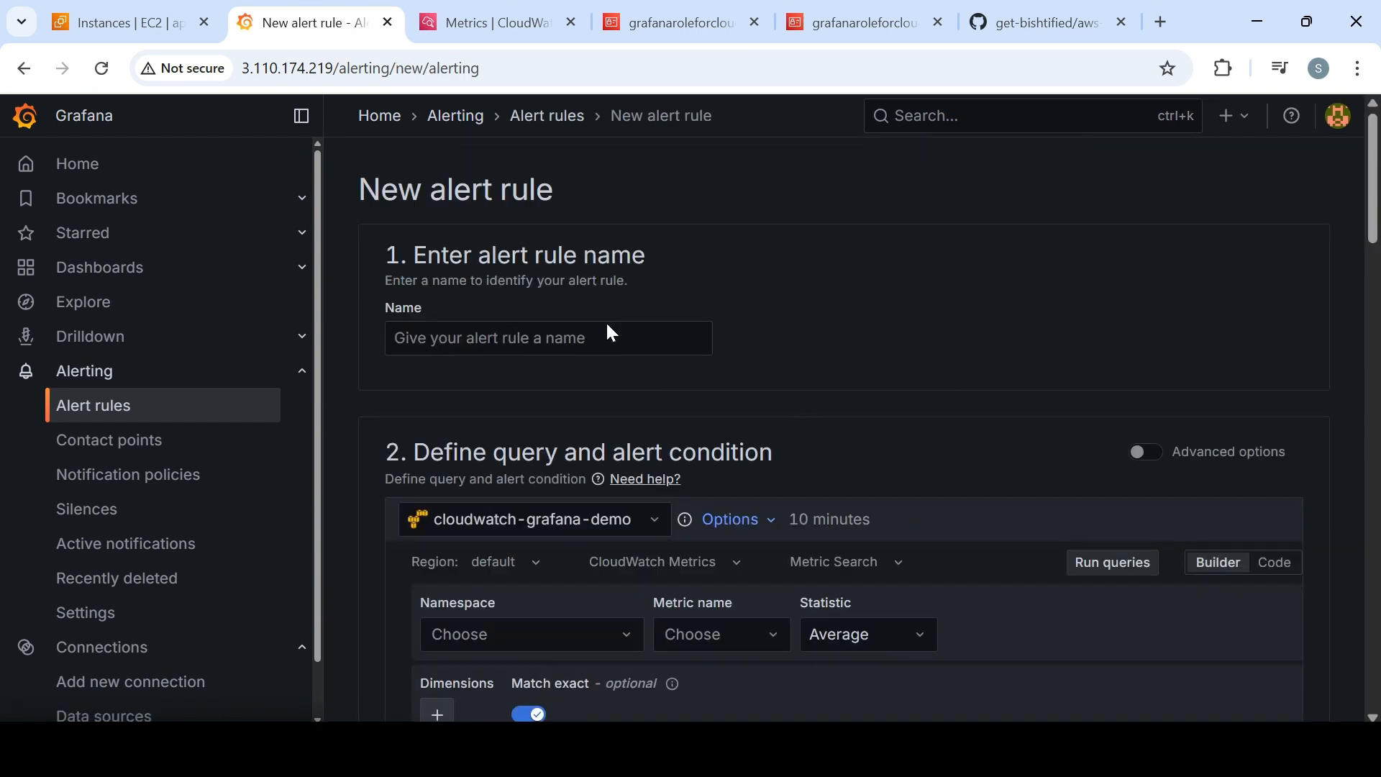
left_click(615, 334)
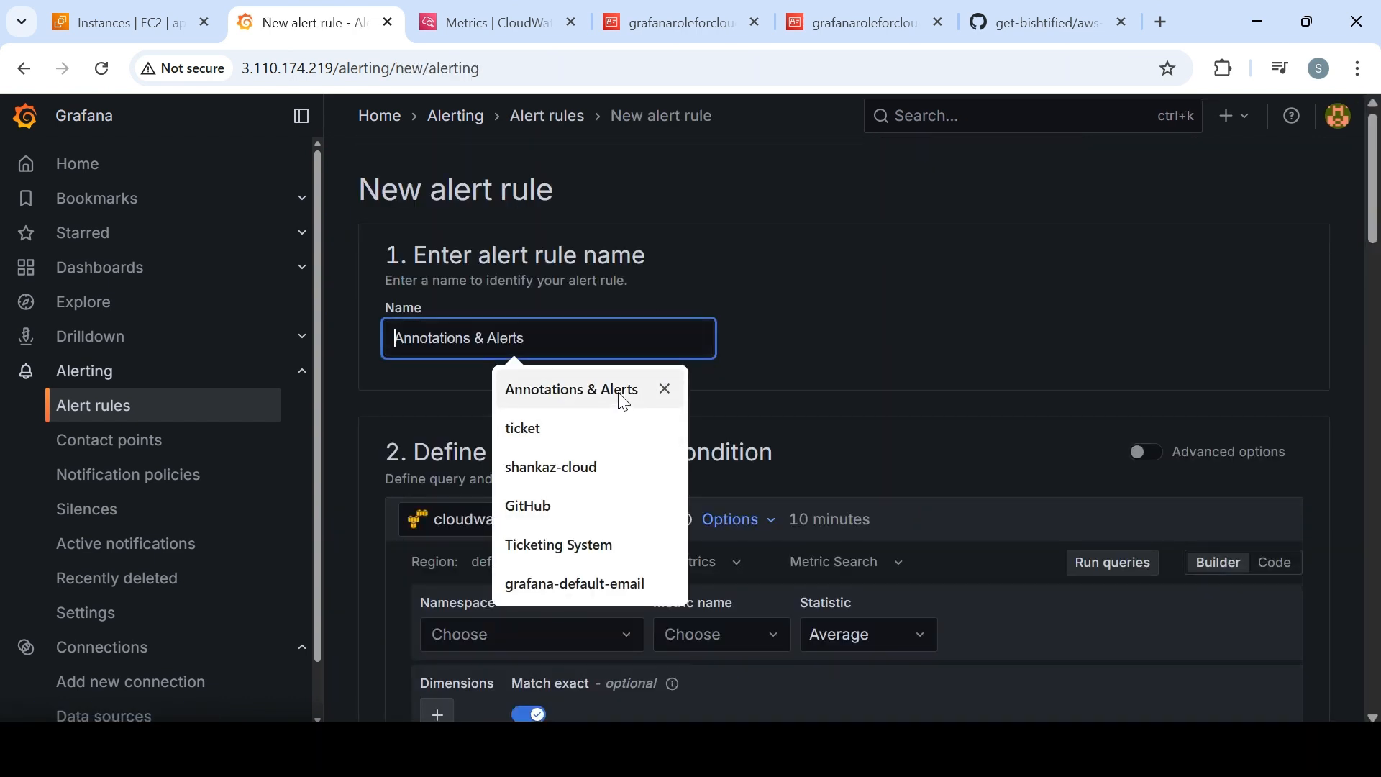
left_click(597, 580)
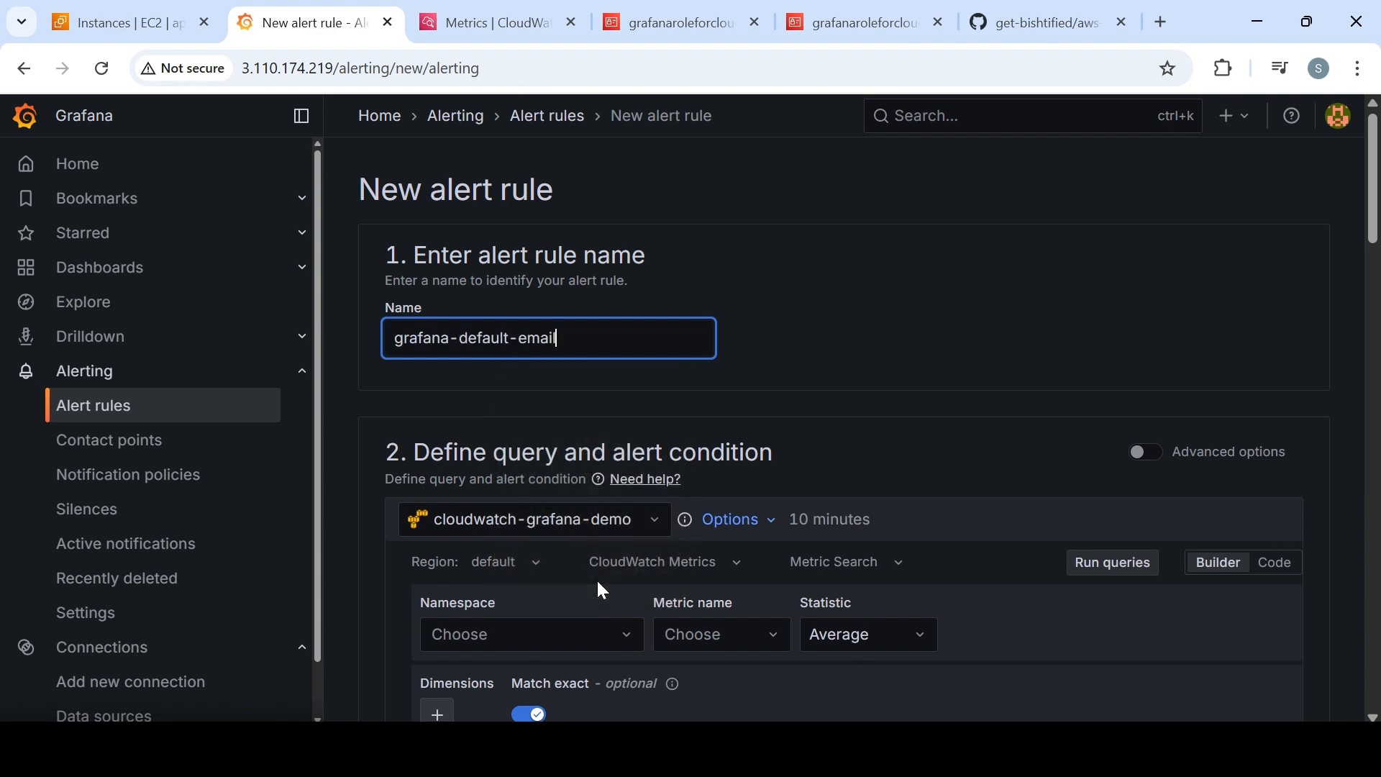
- Set the query's namespace to AWS/EC2 and metric to CPUUtilization, and add an empty dimension row
scroll(1223, 223, "down", 5)
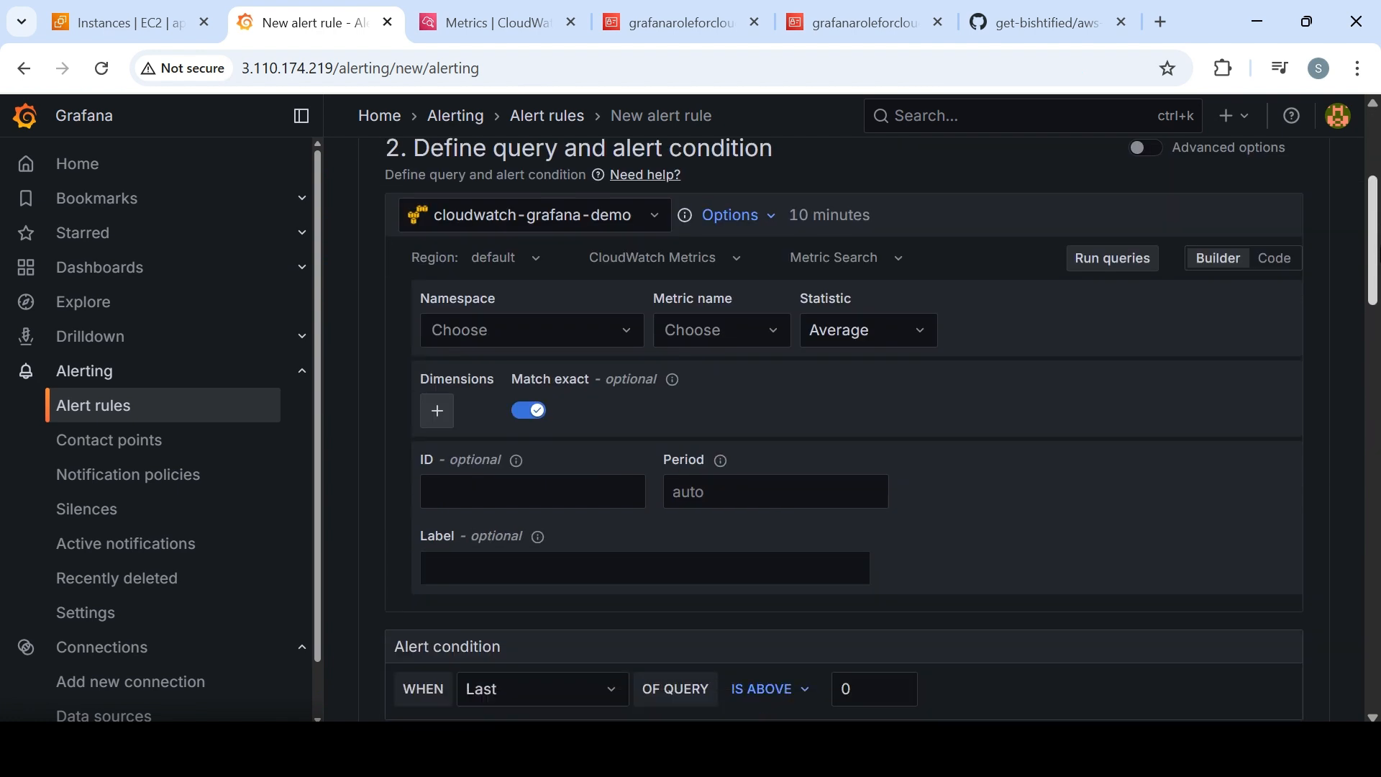
left_click(618, 305)
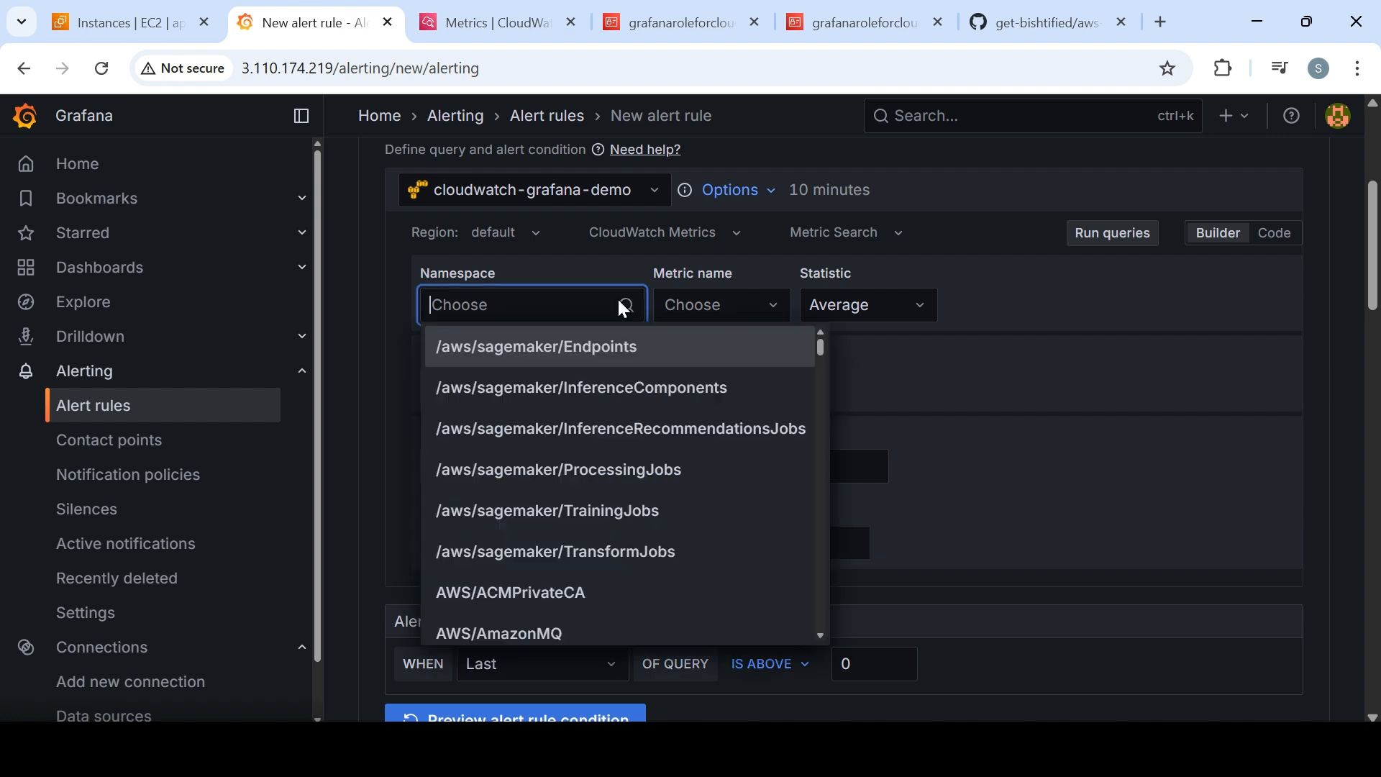
type("ec2")
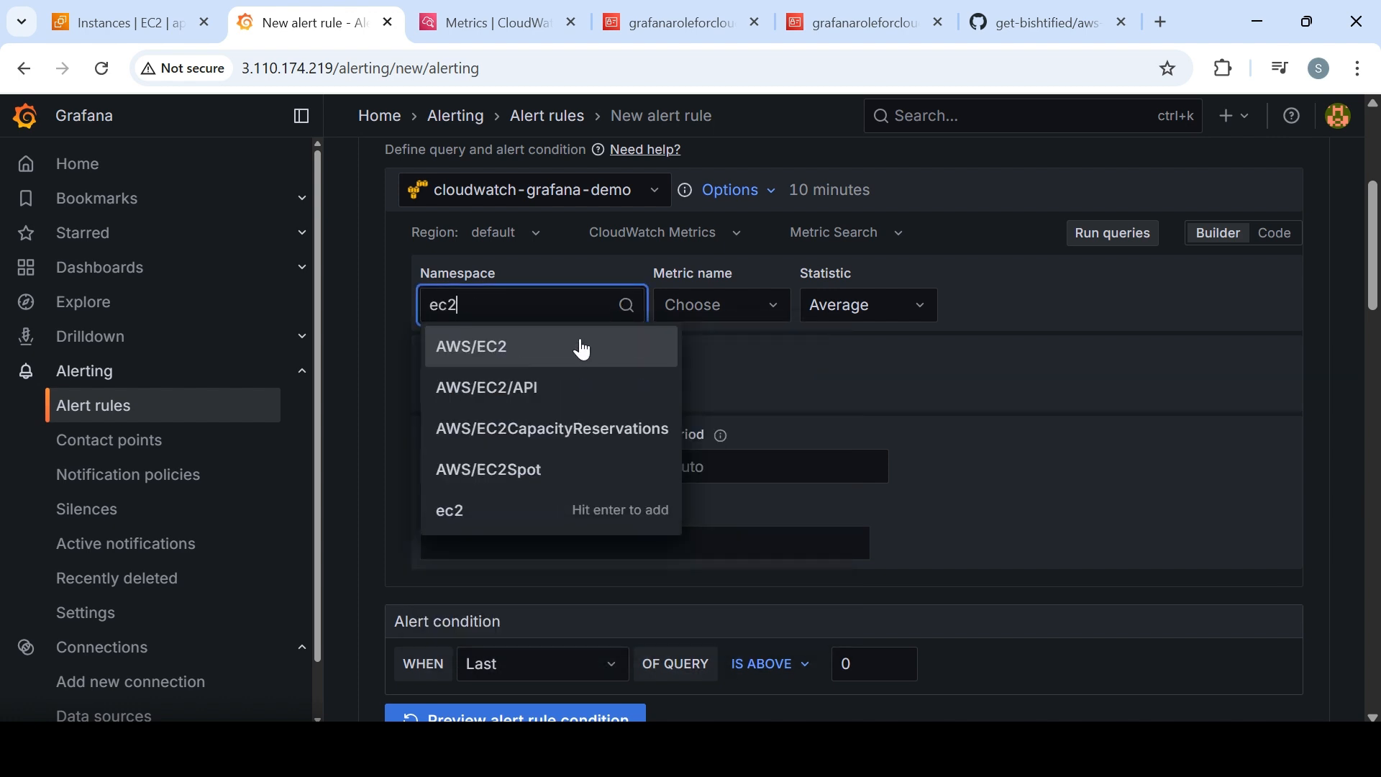
left_click(581, 349)
left_click(727, 302)
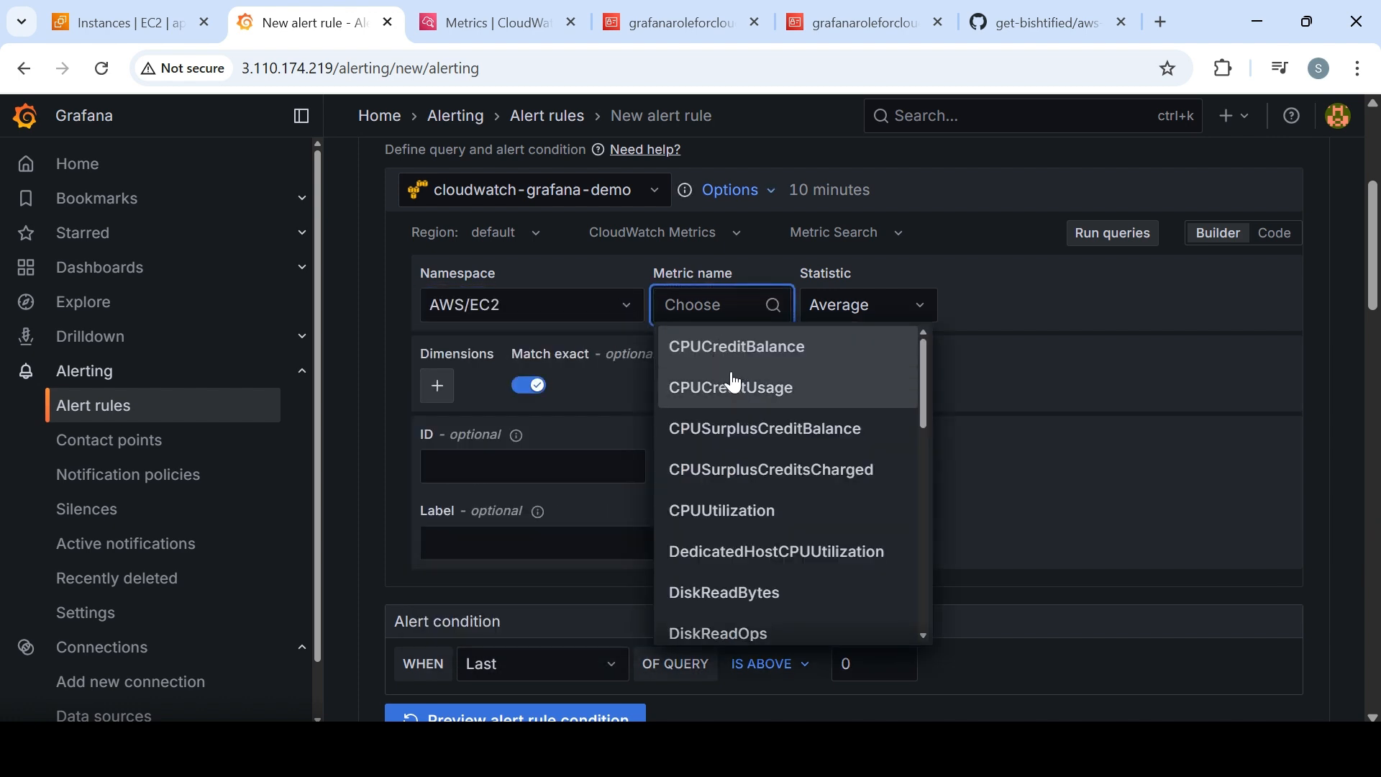
left_click(760, 499)
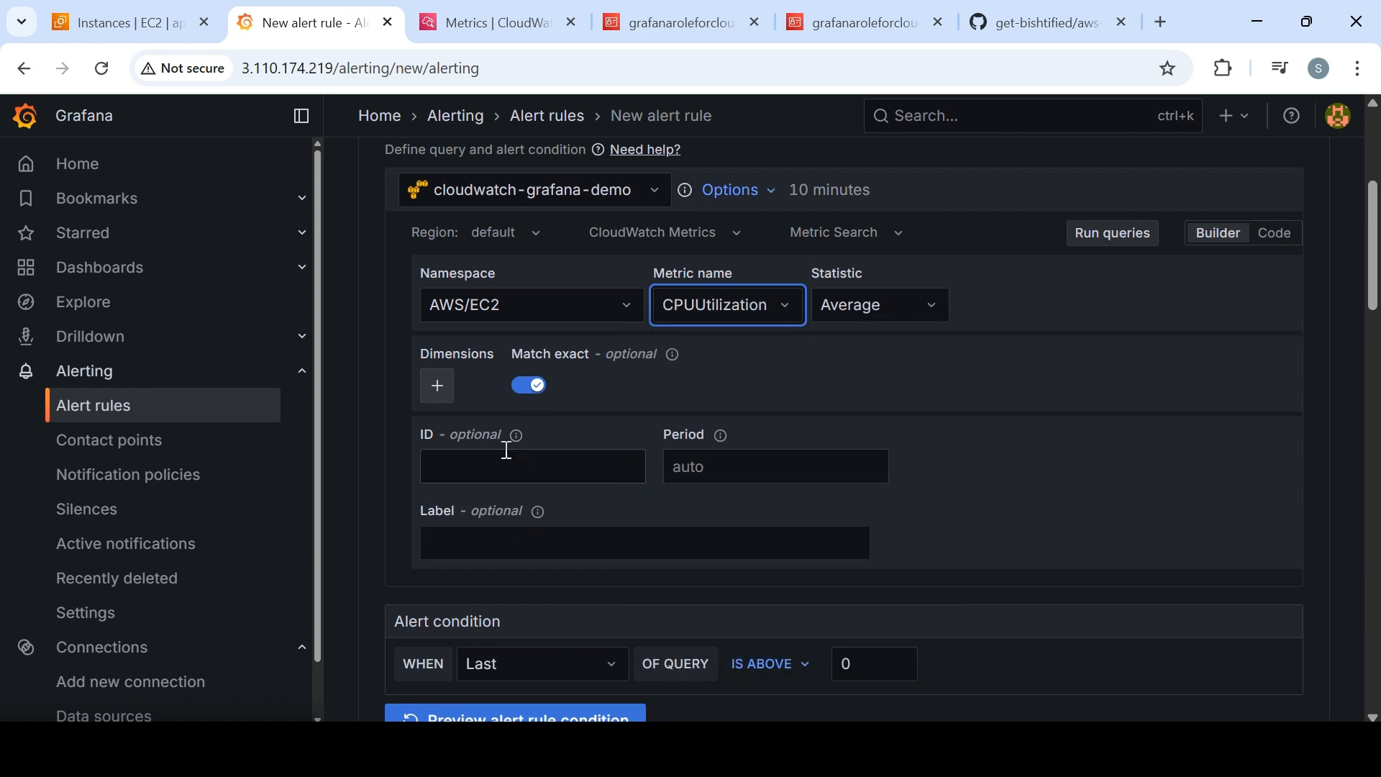
left_click(451, 395)
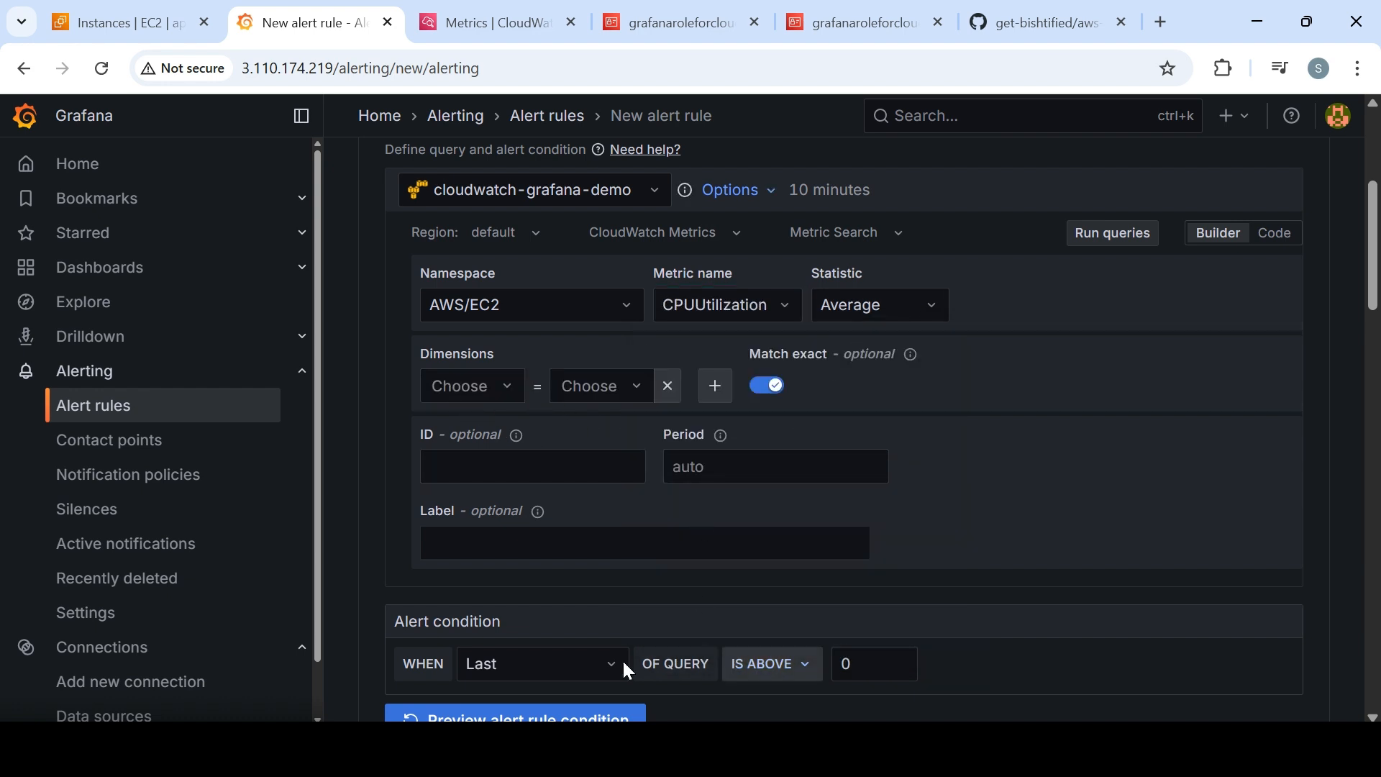
- Set the alert condition to trigger when the Max of the query is above 1
left_click(590, 668)
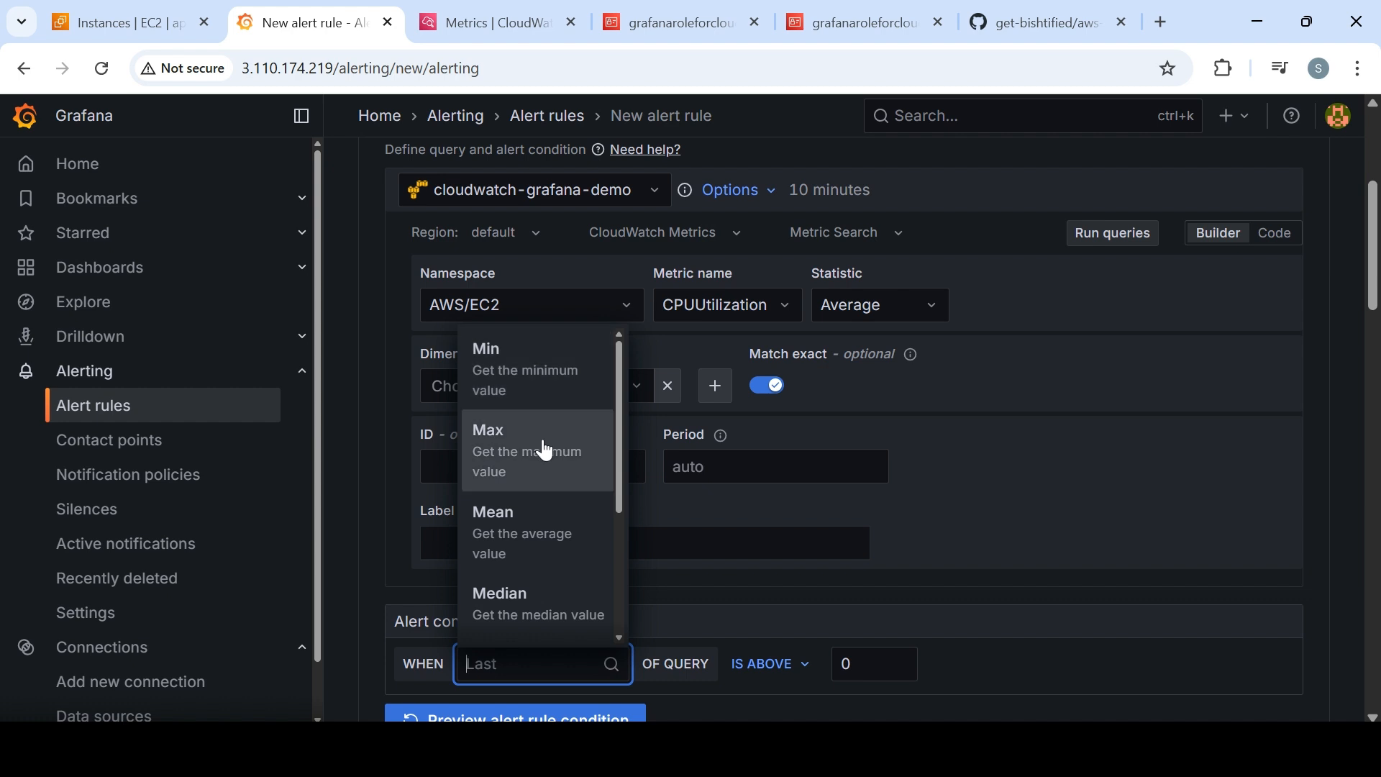
left_click(543, 443)
left_click(860, 669)
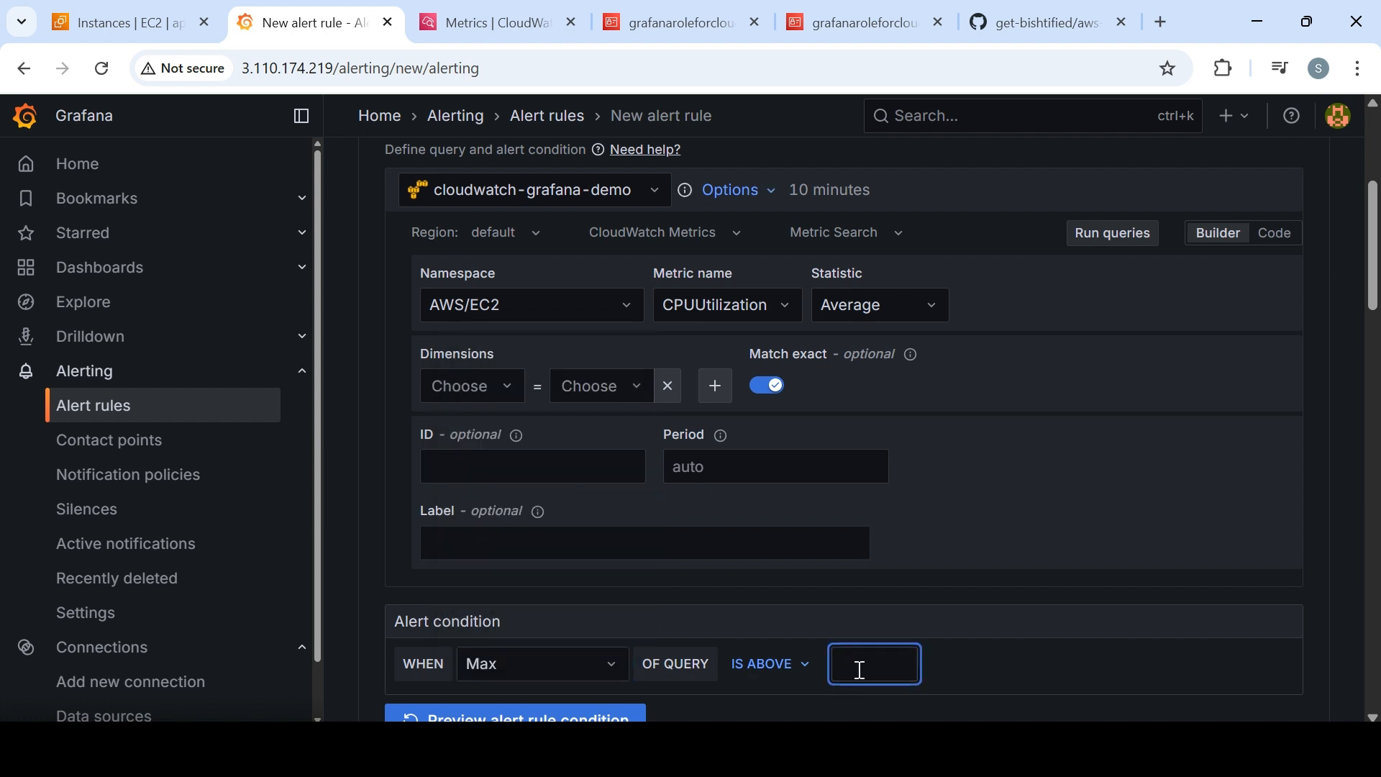
type("1")
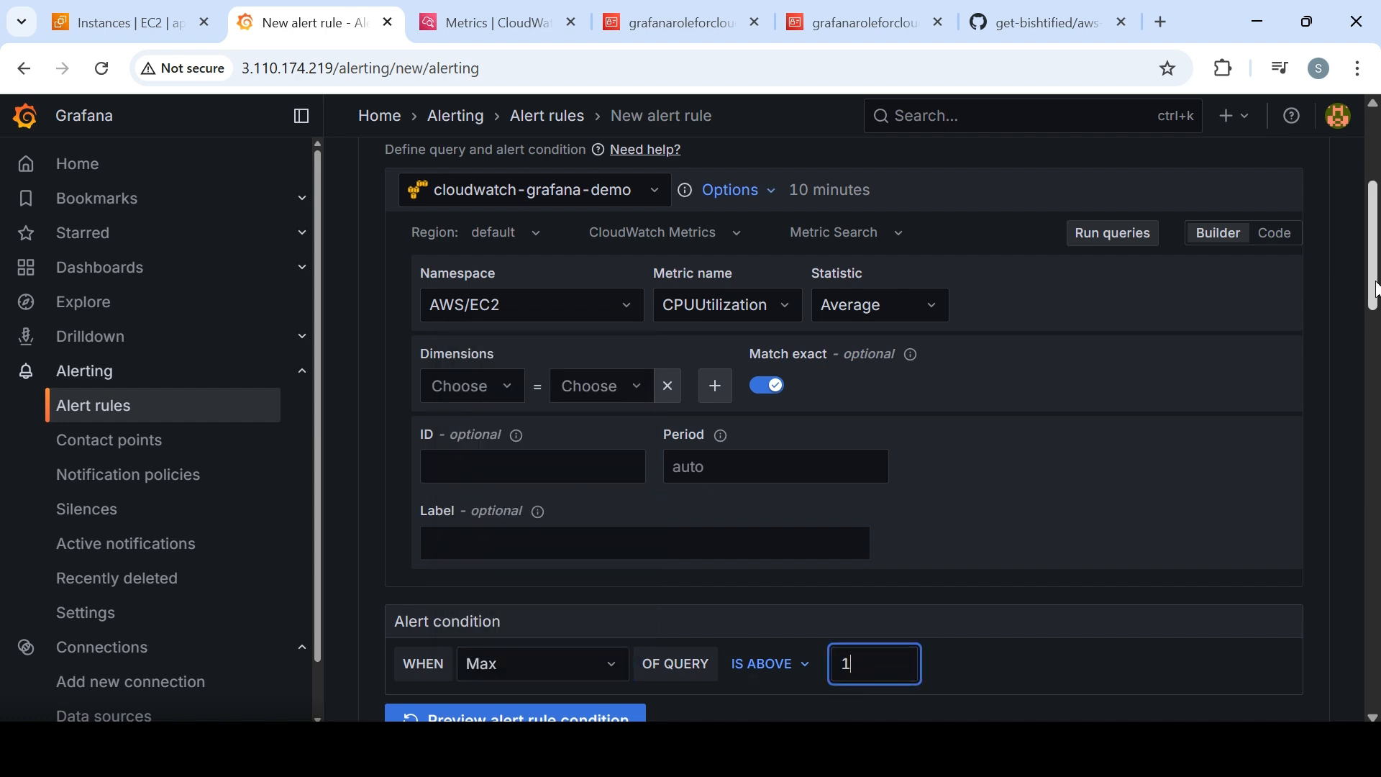
- Preview the alert rule condition and examine the resulting graph and series state
scroll(709, 369, "down", 5)
left_click(622, 388)
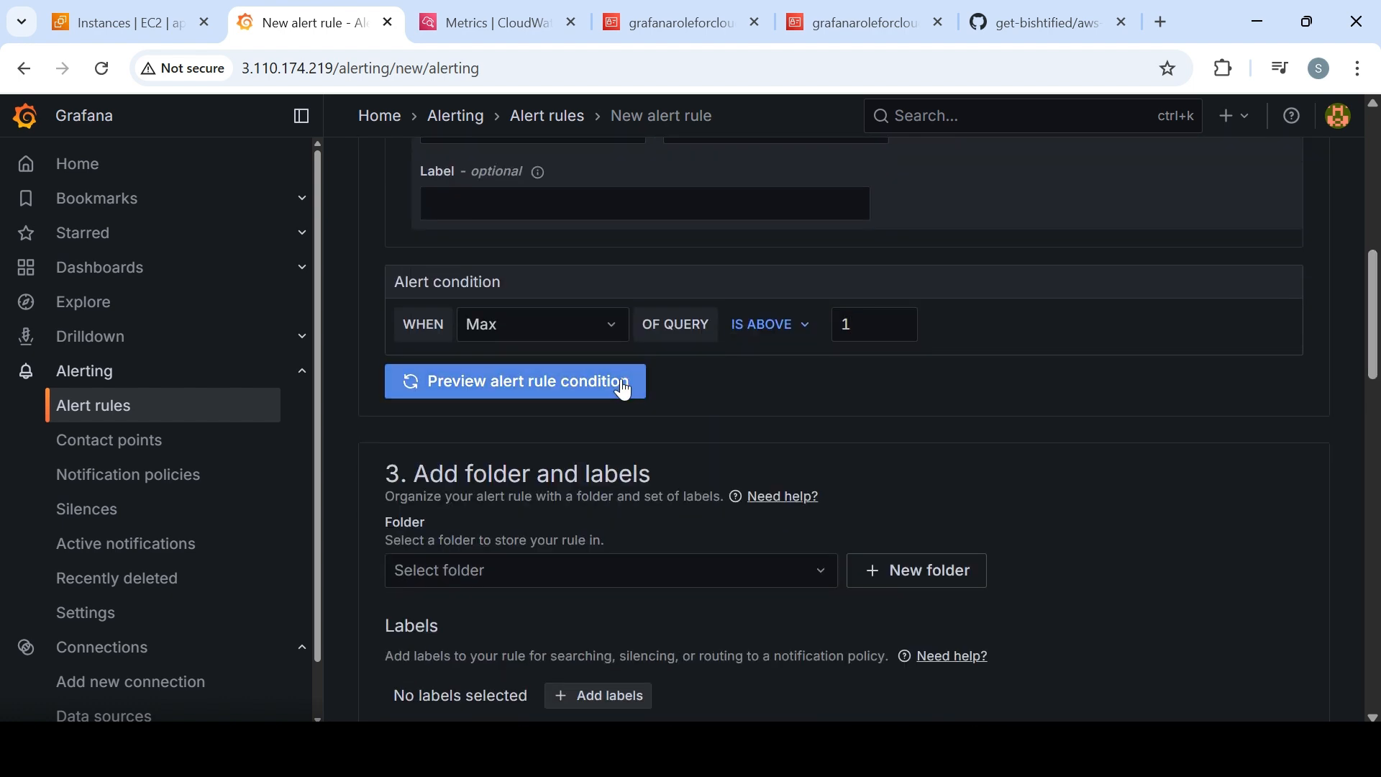
scroll(1347, 432, "down", 3)
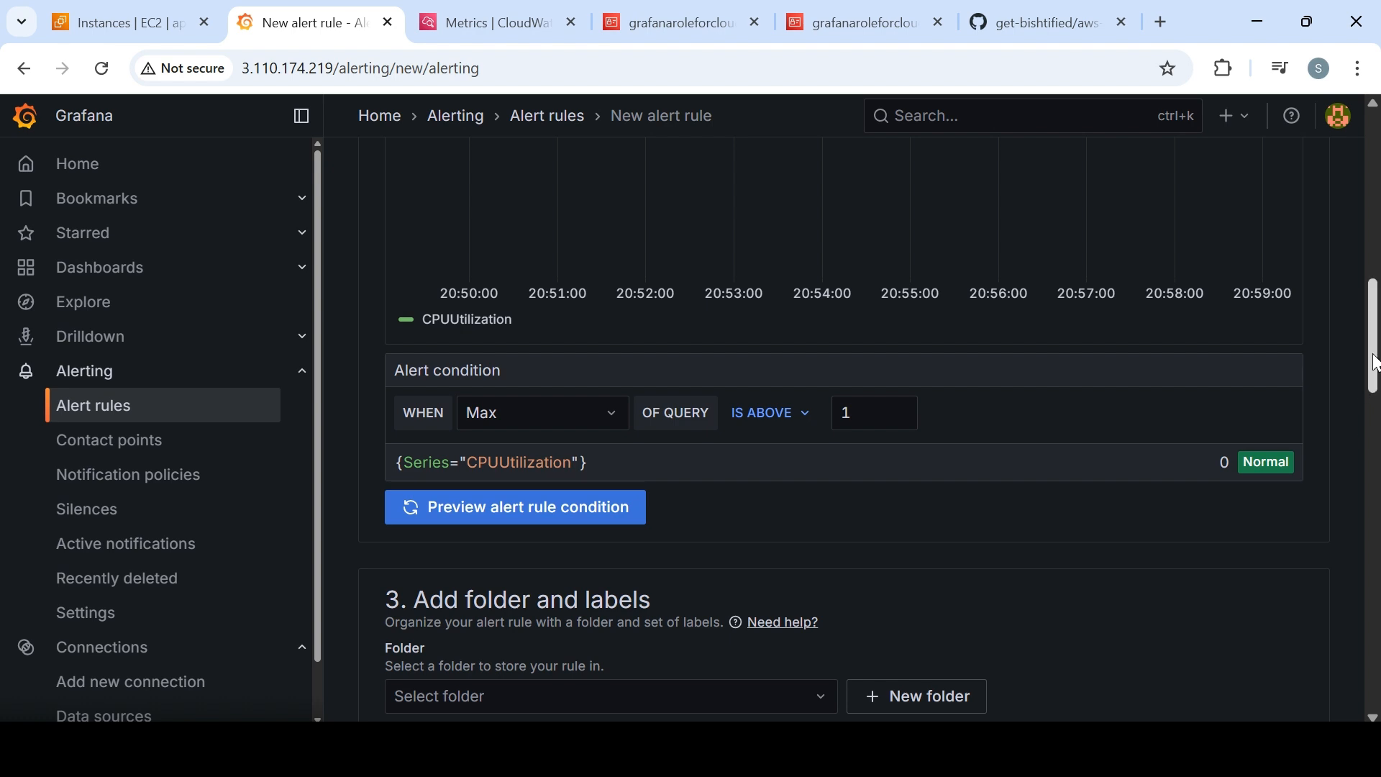
scroll(1371, 345, "up", 3)
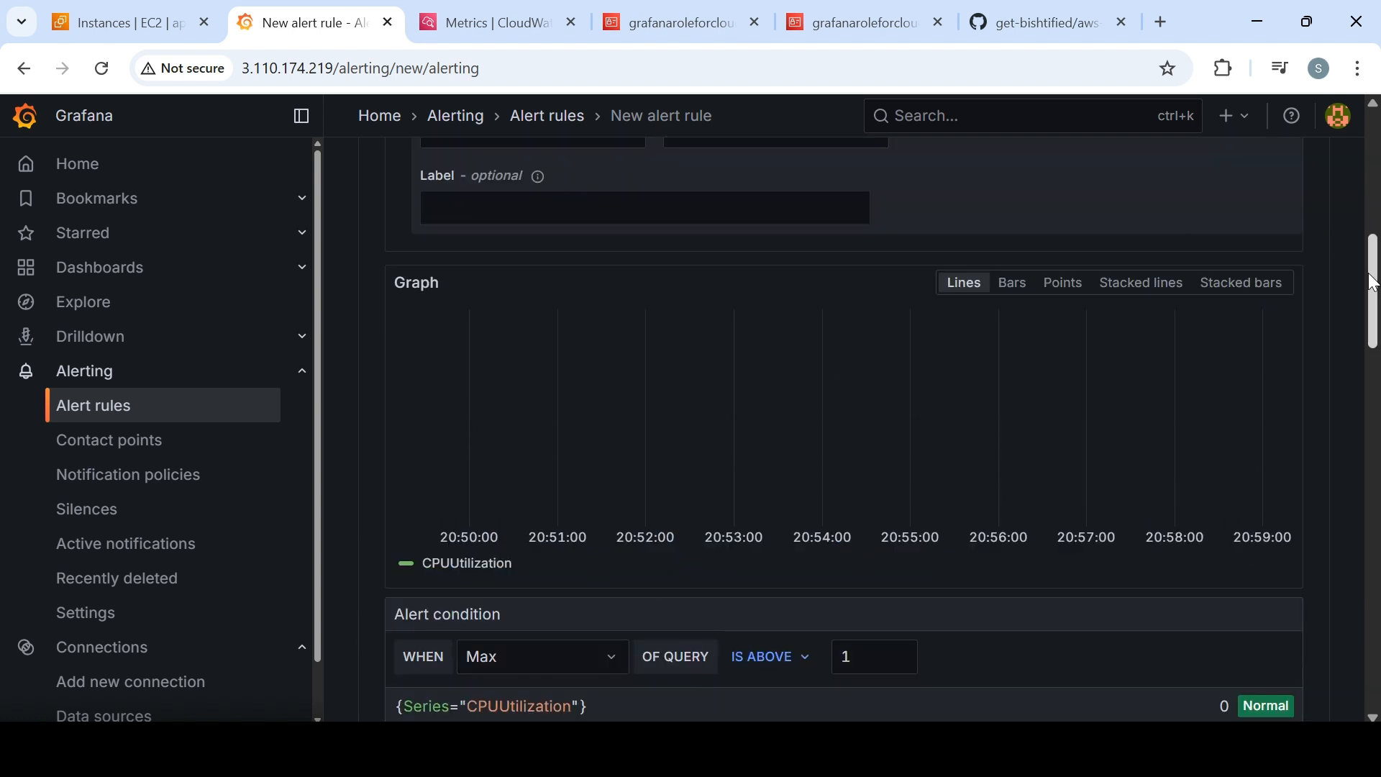
- Change the query's time range to Last 6 hours in its options
left_click_drag(1376, 283, 1377, 201)
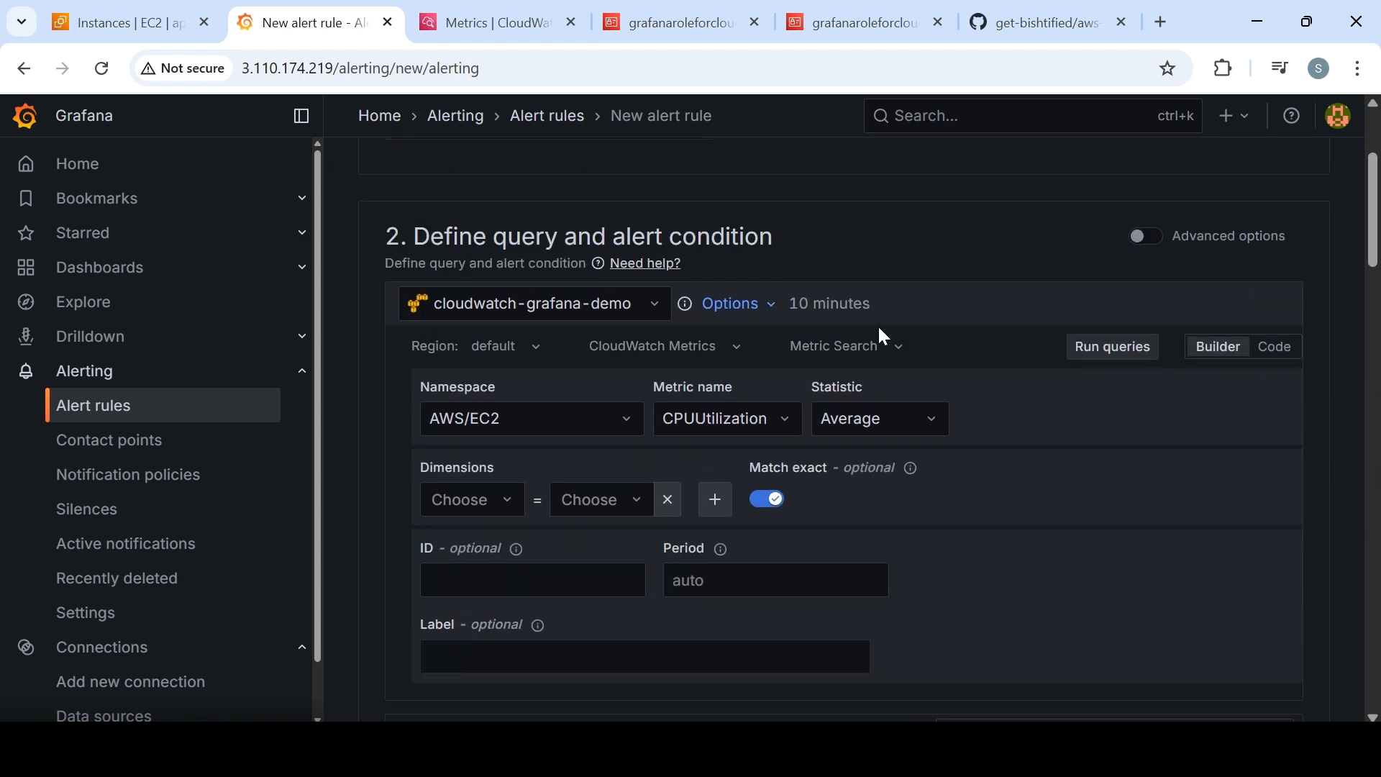
left_click(748, 305)
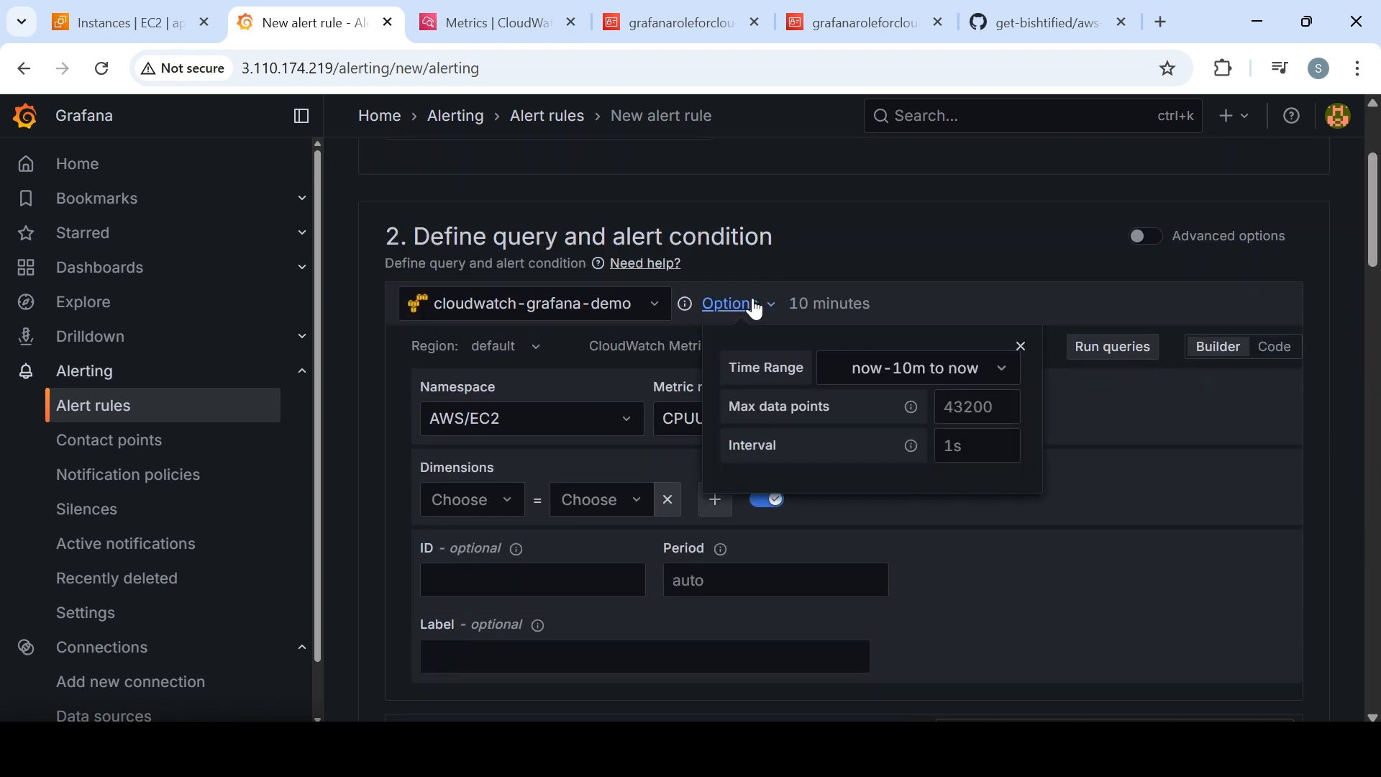
left_click(965, 374)
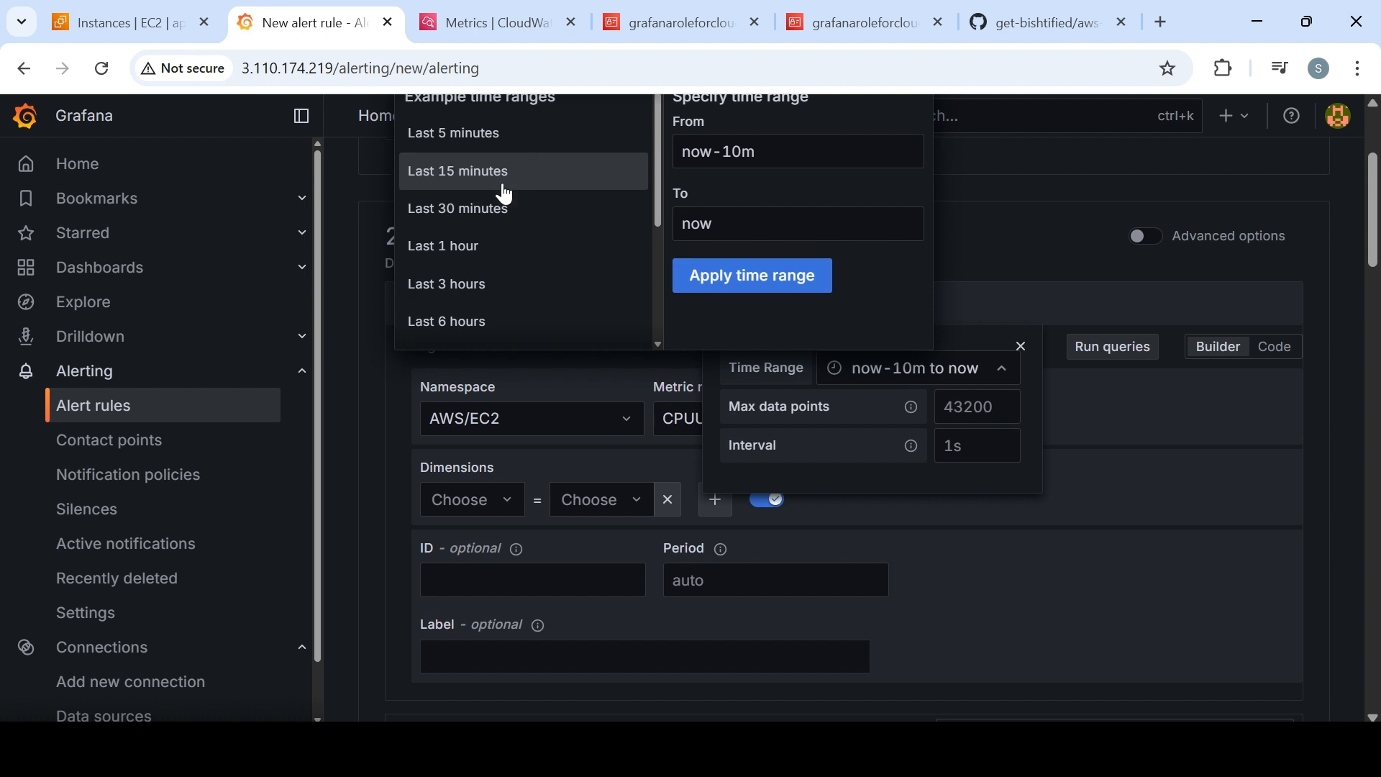
left_click(503, 321)
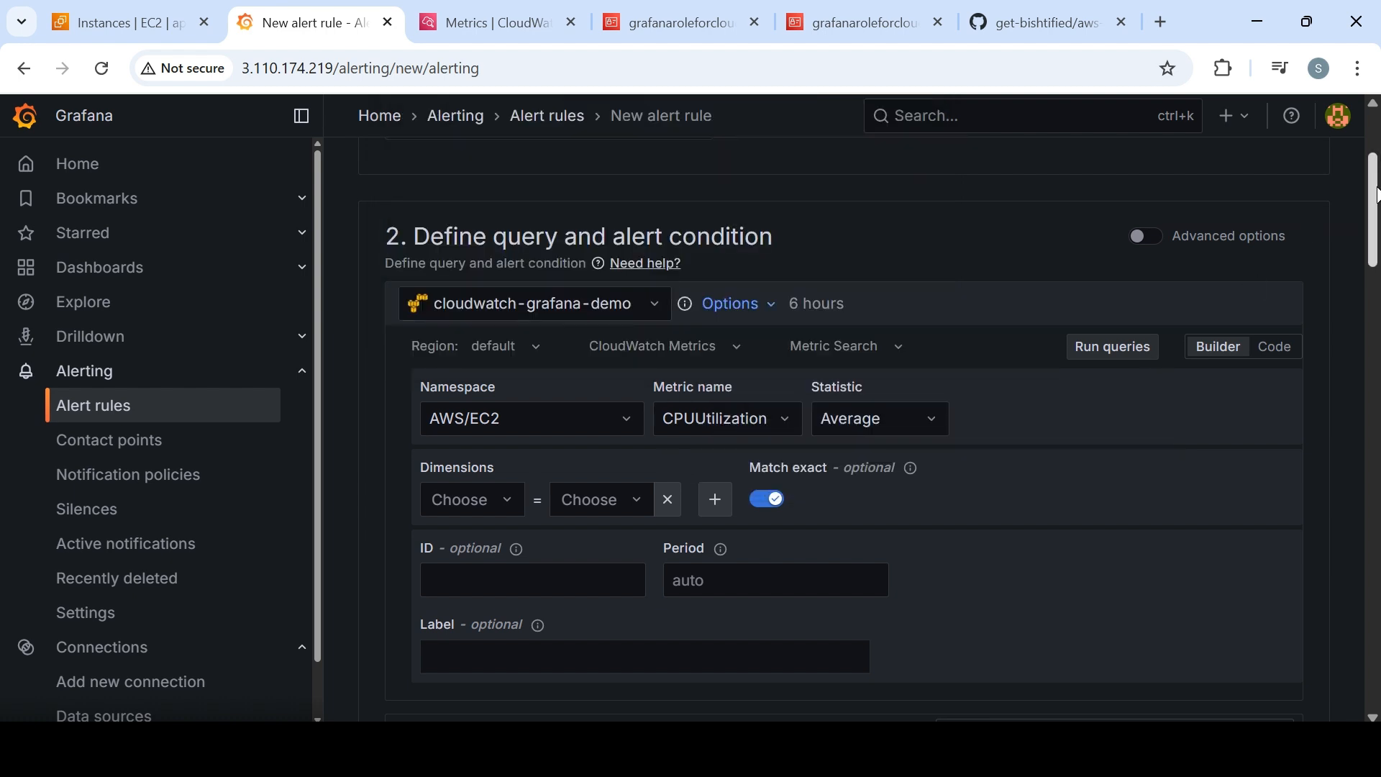
scroll(1043, 454, "down", 10)
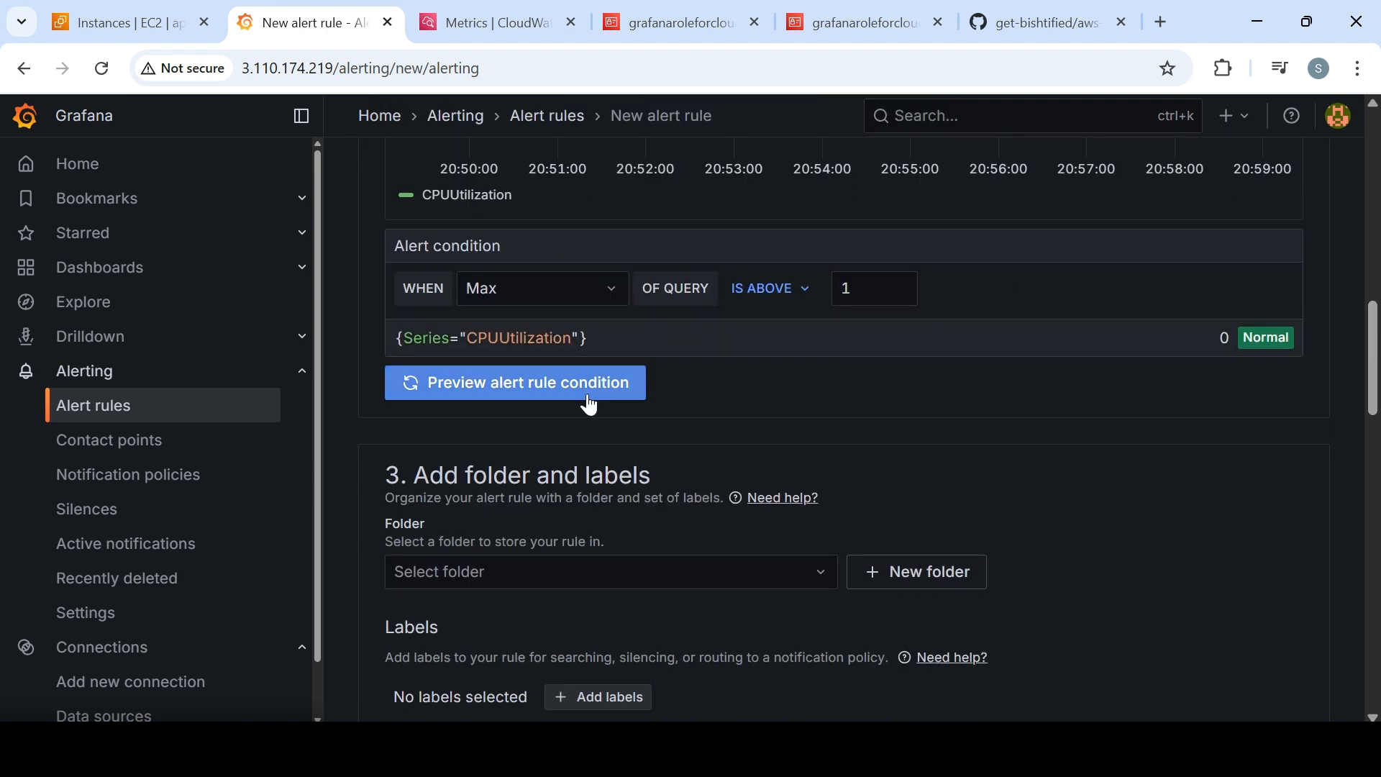
- Preview the alert rule condition, lower the alert threshold to 0.5, and preview the condition again
left_click(587, 395)
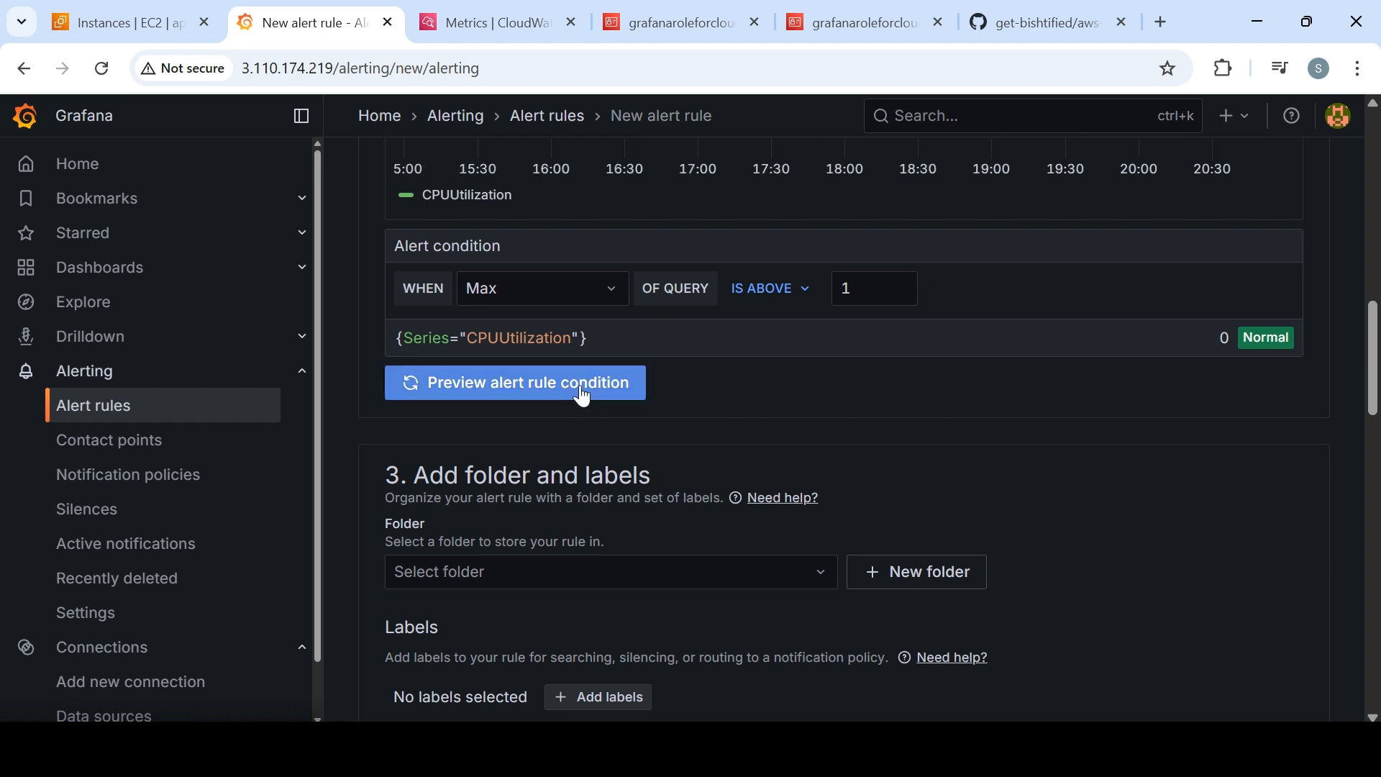
scroll(900, 386, "up", 2)
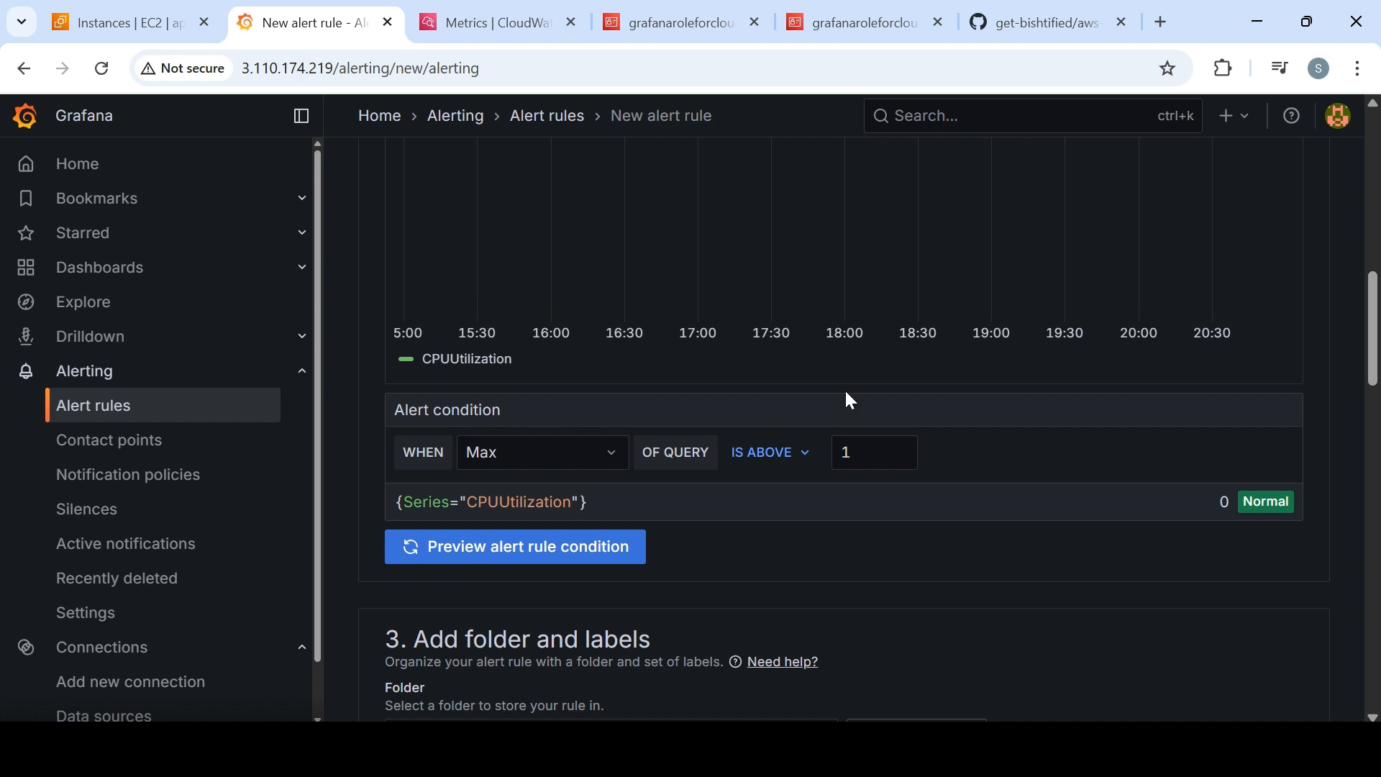
left_click(870, 437)
type("0")
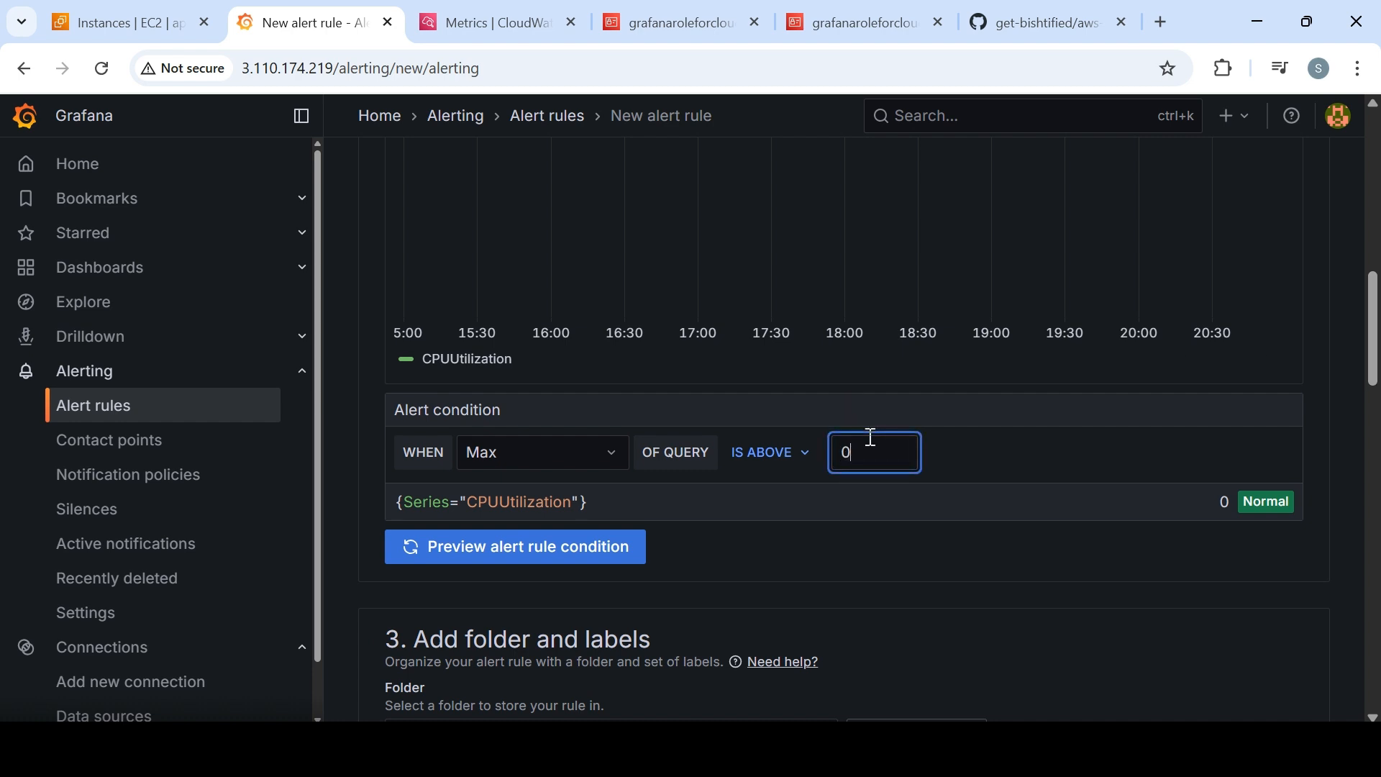
type(".5")
left_click(634, 549)
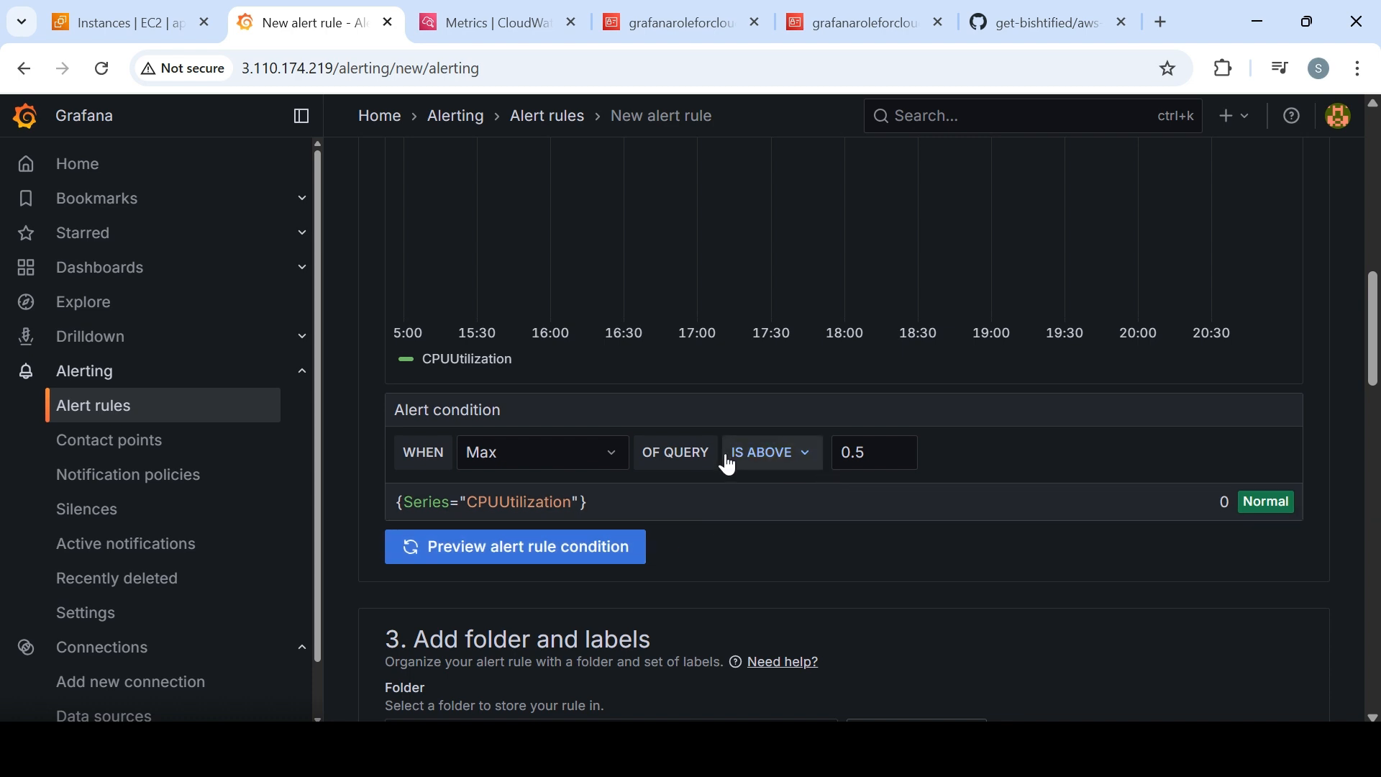
- Set the query's dimension to InstanceId equal to i-0bff91e936eb6b9e4
left_click_drag(1375, 340, 1376, 255)
scroll(1000, 281, "up", 3)
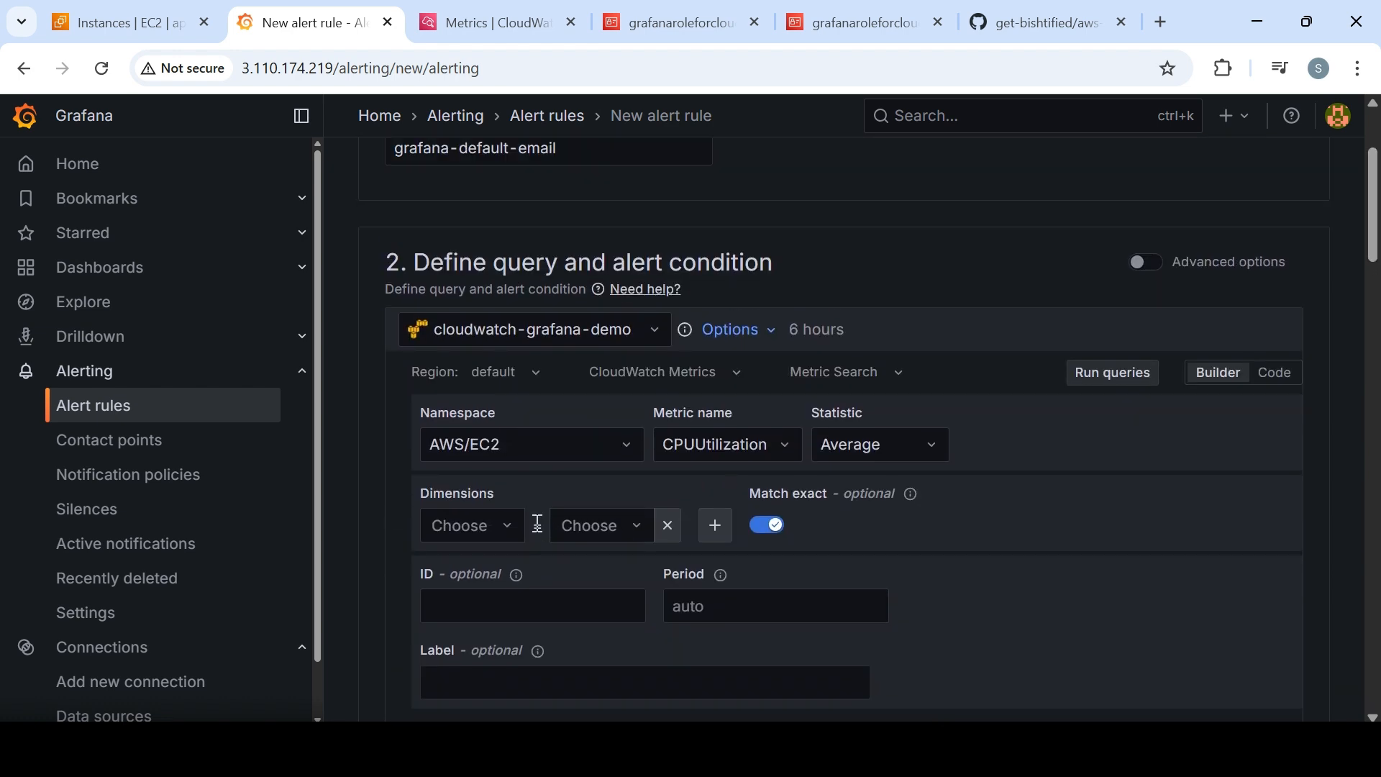
left_click(515, 523)
left_click(510, 662)
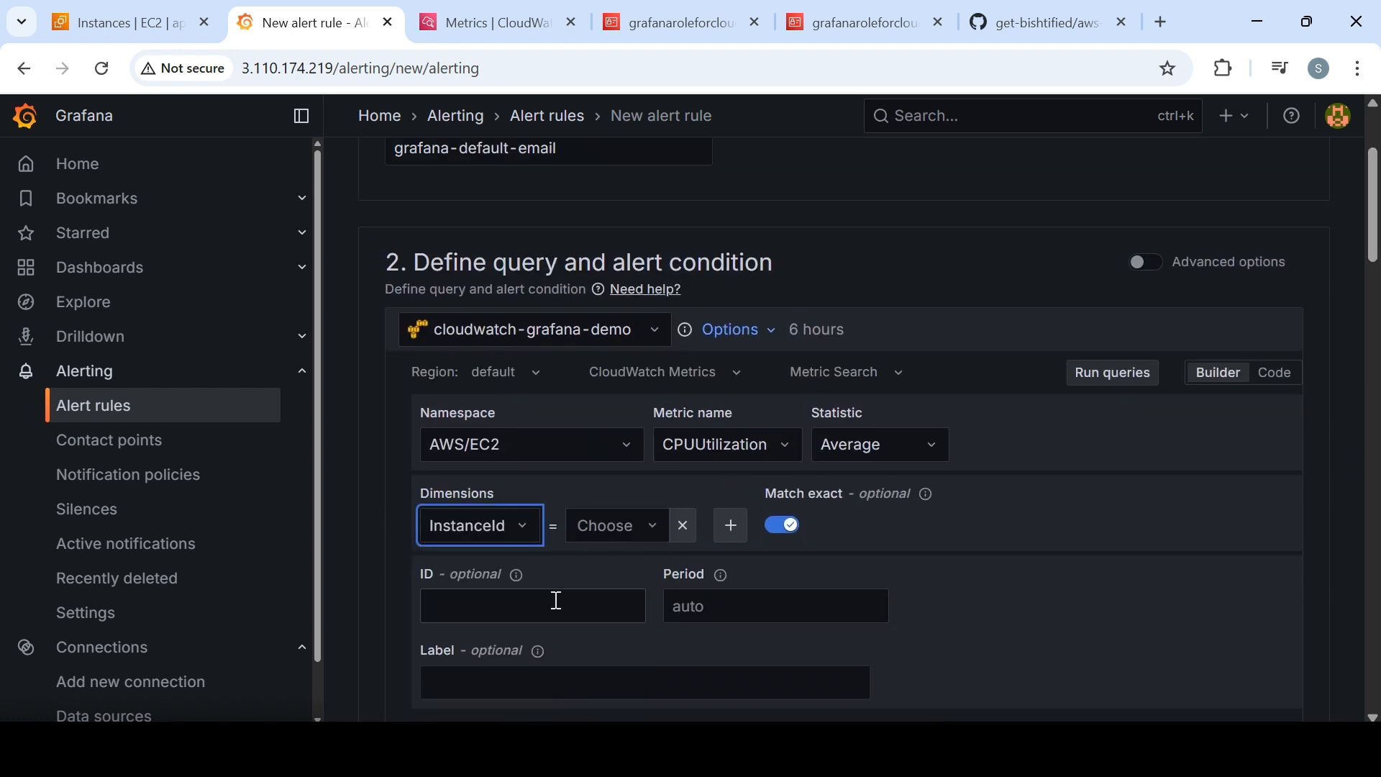
left_click(652, 525)
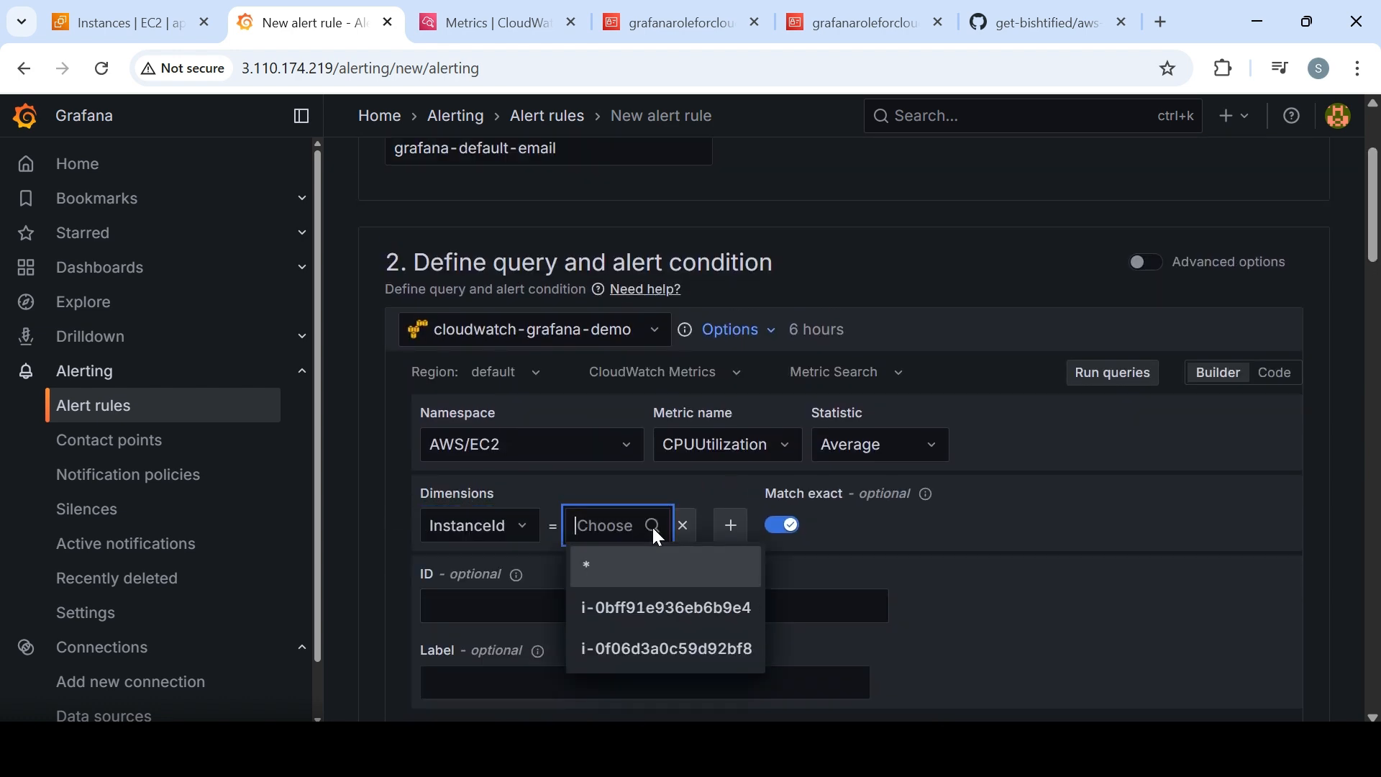
left_click(650, 611)
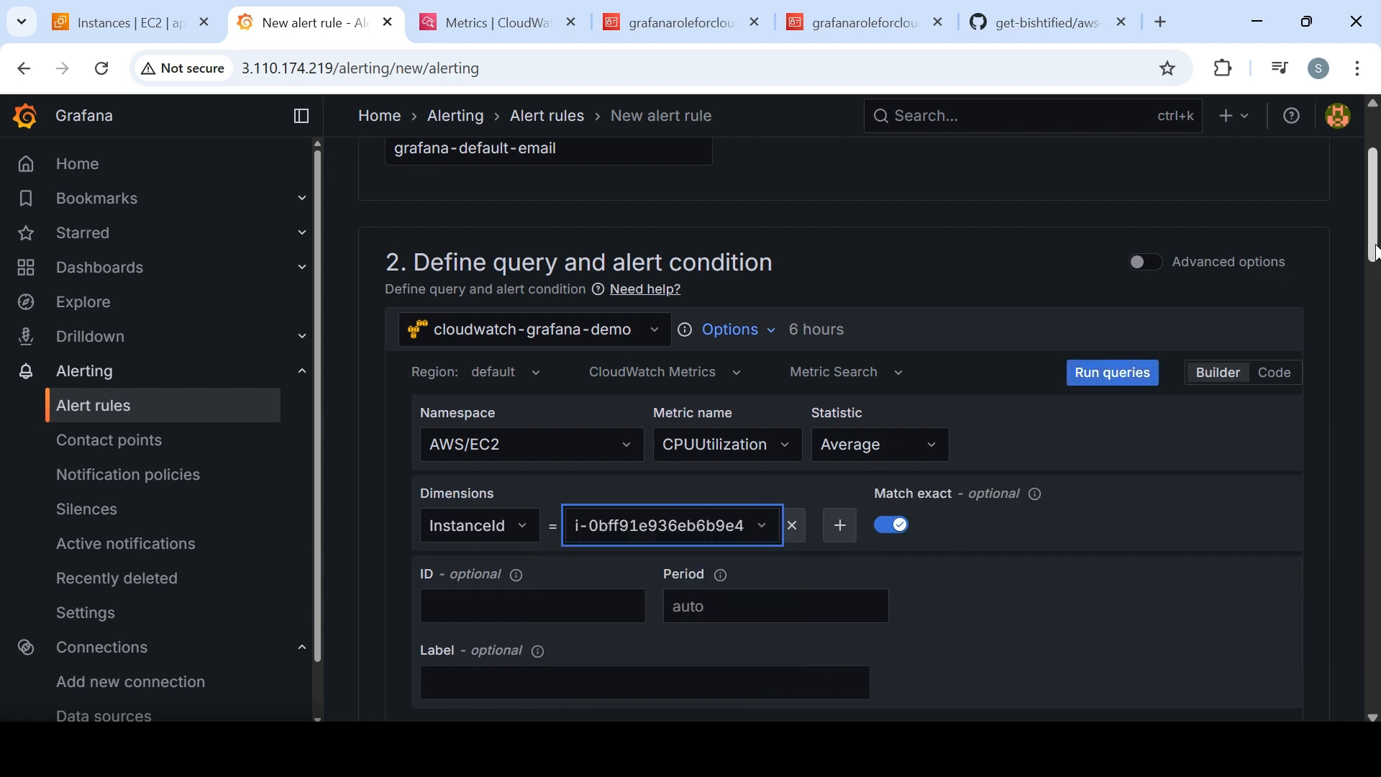
- Set the alert condition's threshold to 1 and preview the alert rule condition for the chosen instance
left_click_drag(1375, 248, 1375, 283)
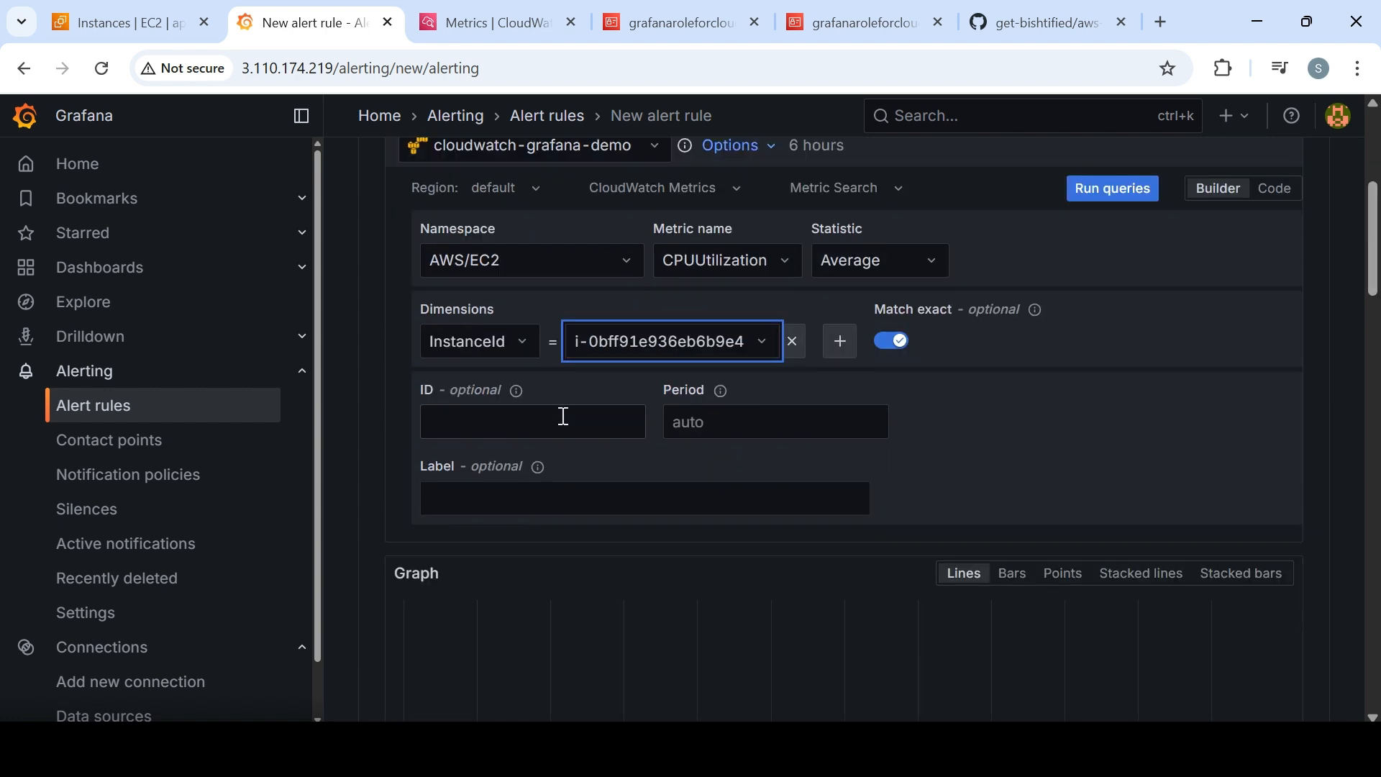
left_click_drag(1372, 299, 1373, 405)
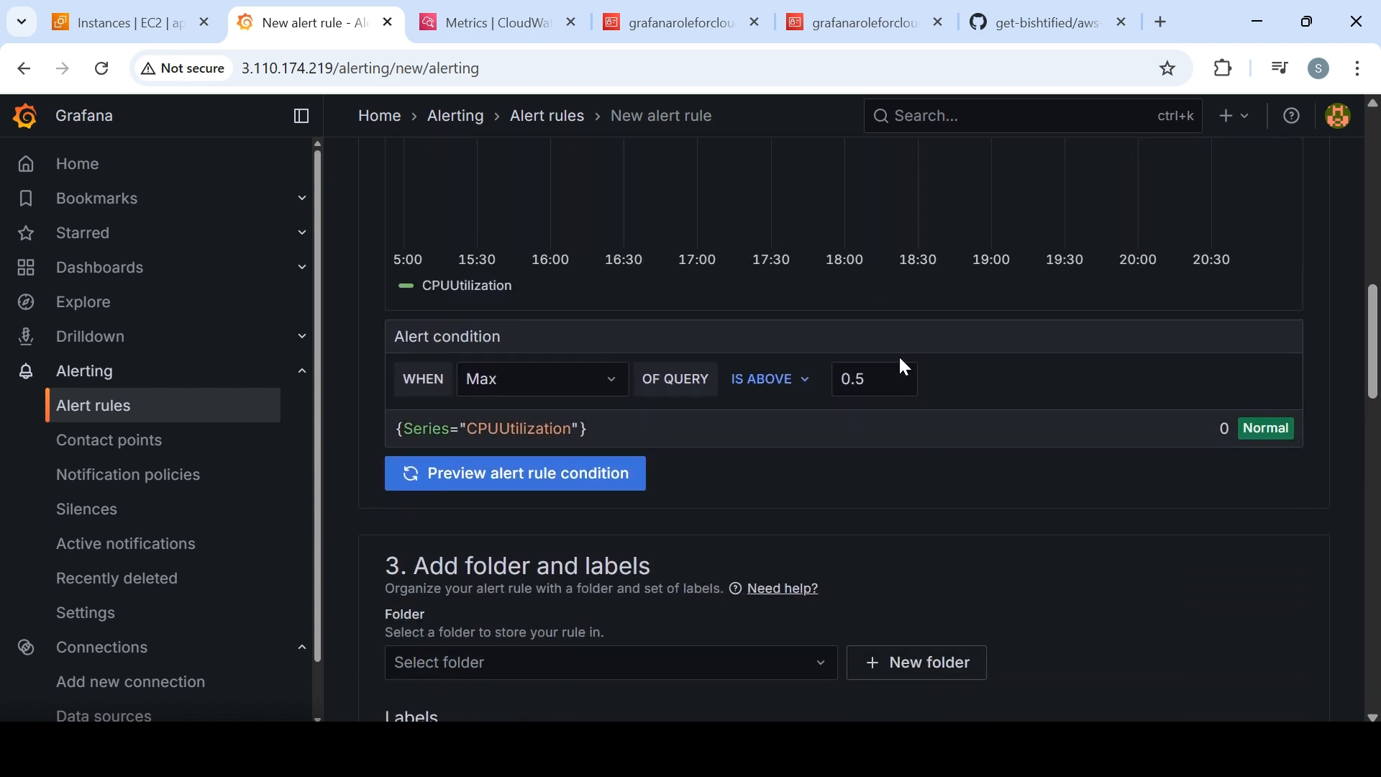
left_click_drag(894, 373, 723, 403)
type("1")
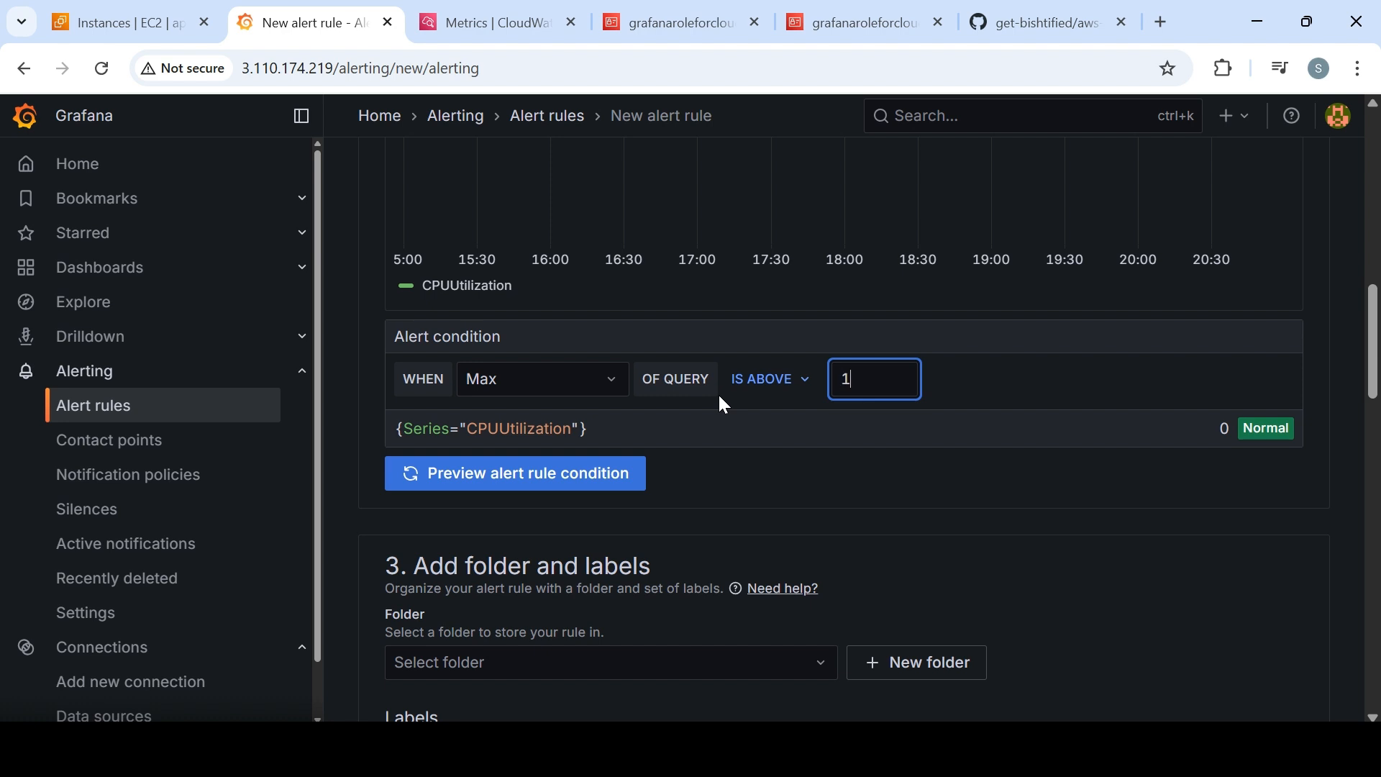
left_click(518, 484)
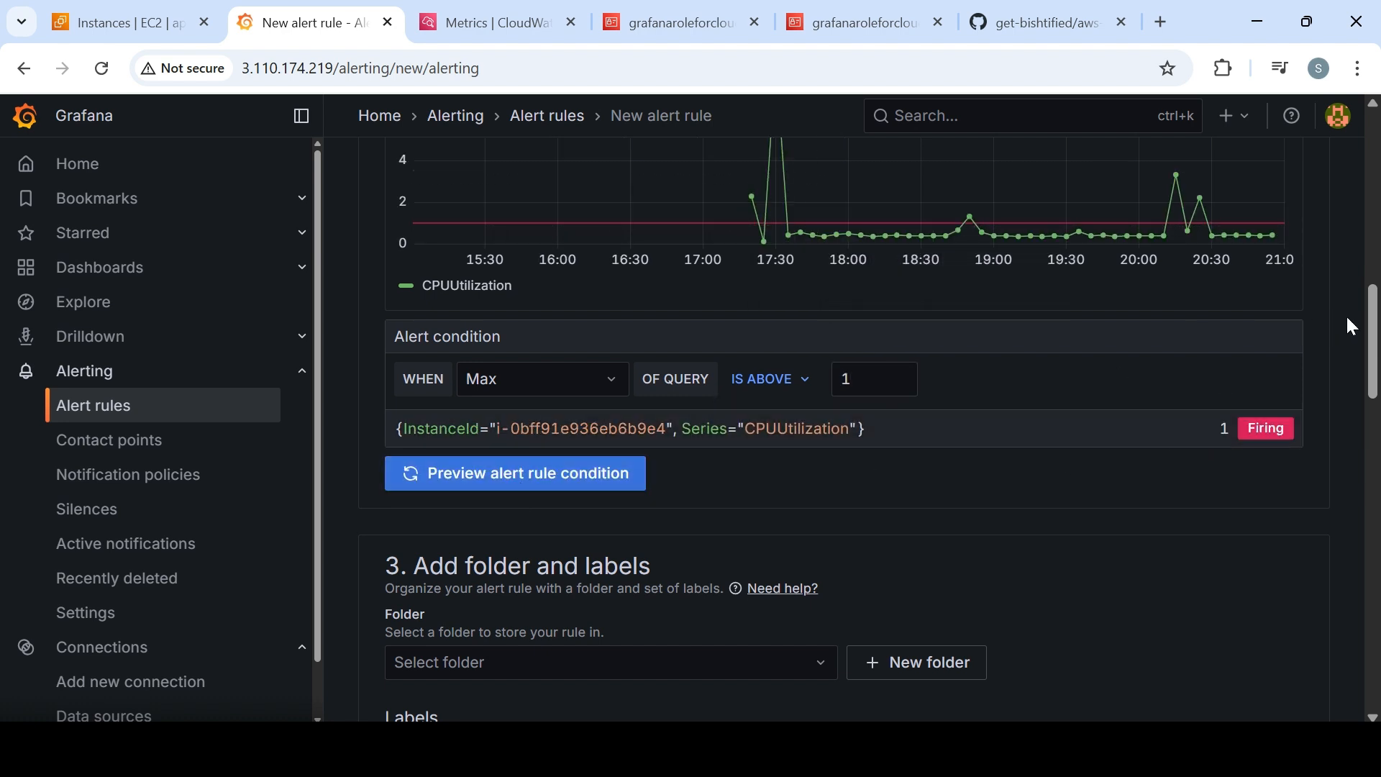
- Examine the CPUUtilization graph's peaks against the threshold line and check the series state under the alert condition
scroll(1374, 338, "up", 3)
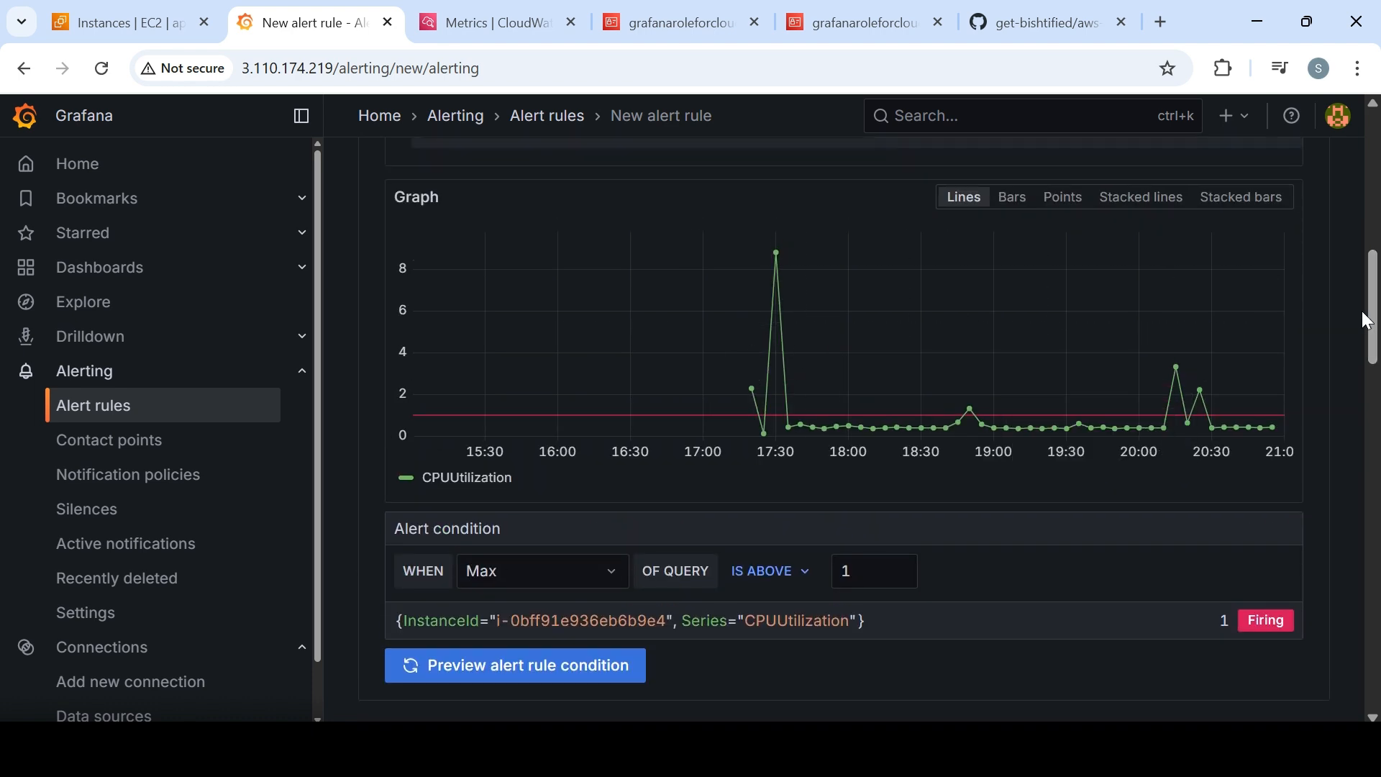
mouse_move(1369, 320)
left_mouse_down()
mouse_move(1372, 284)
mouse_move(1374, 307)
left_mouse_up()
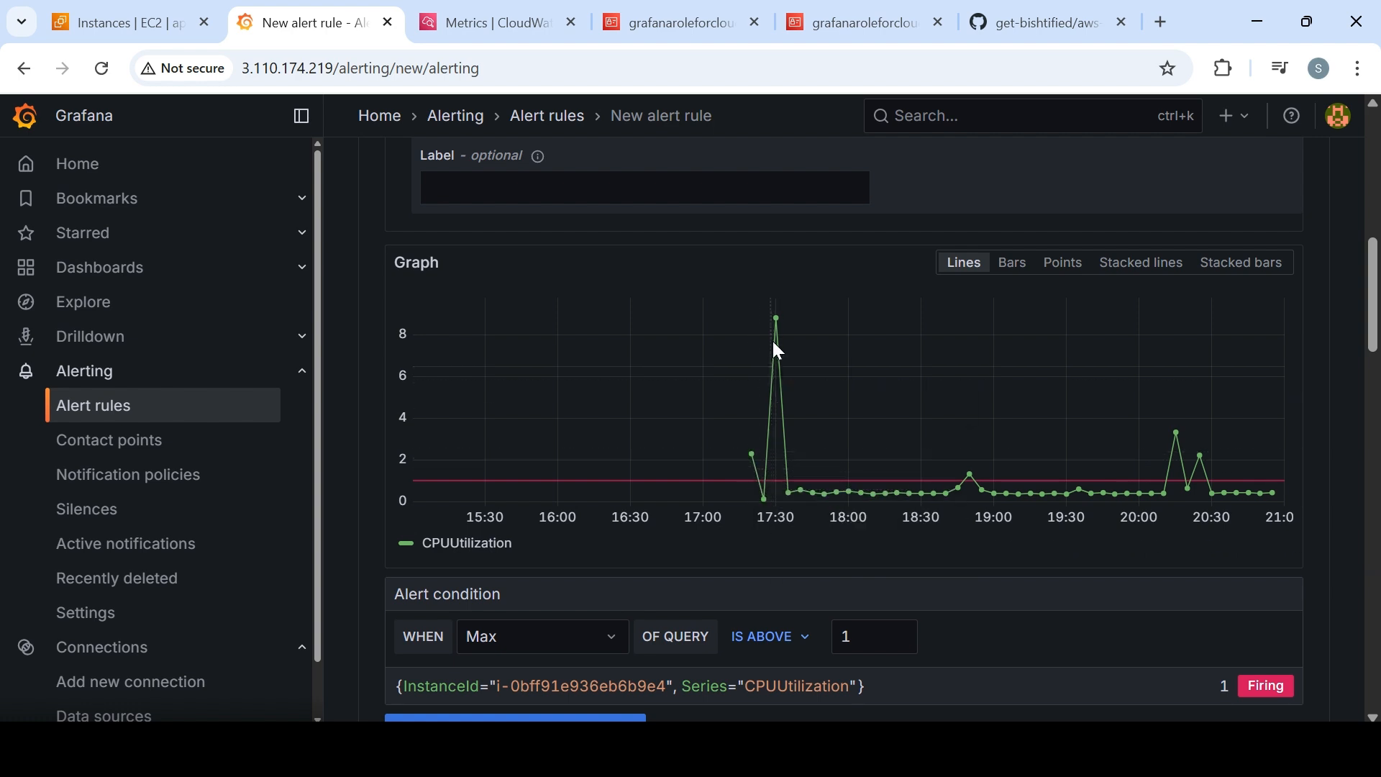
mouse_move(776, 318)
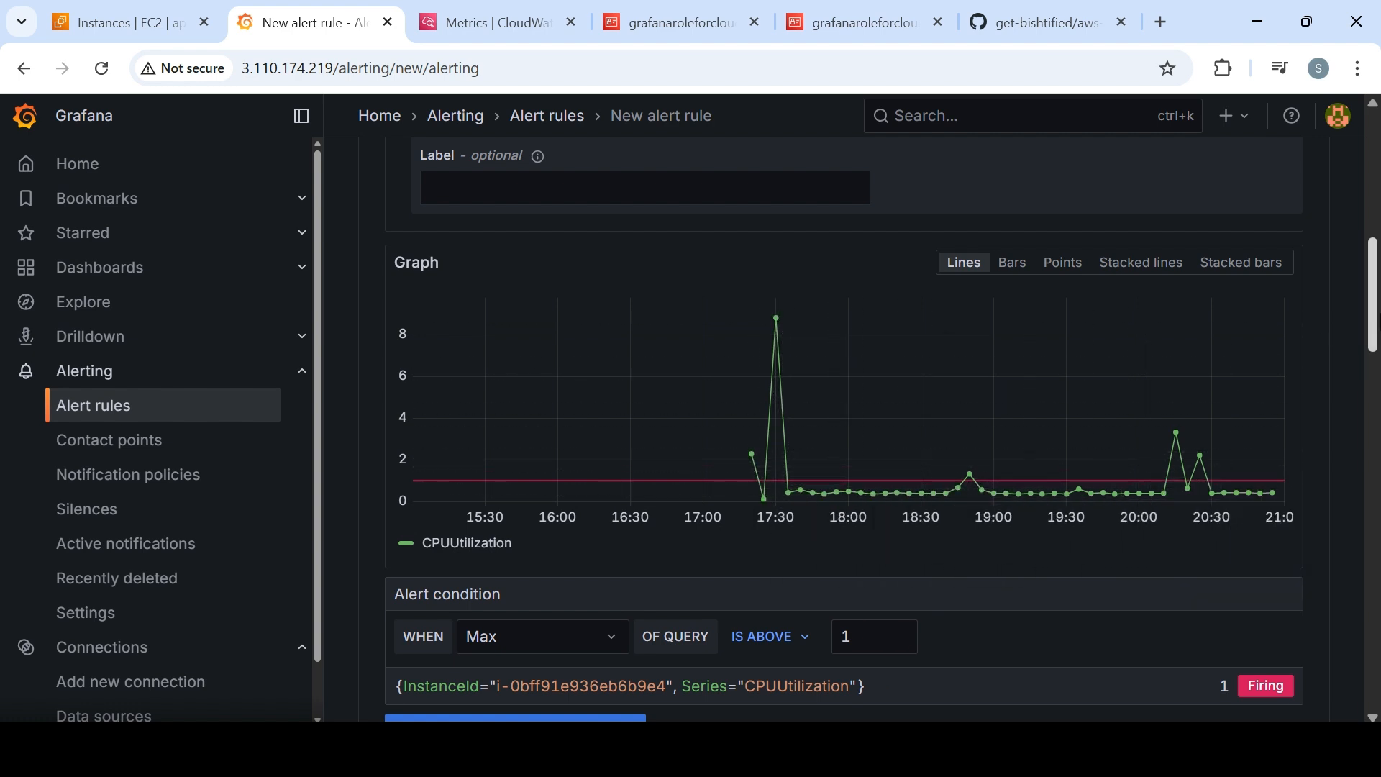
scroll(1347, 317, "down", 2)
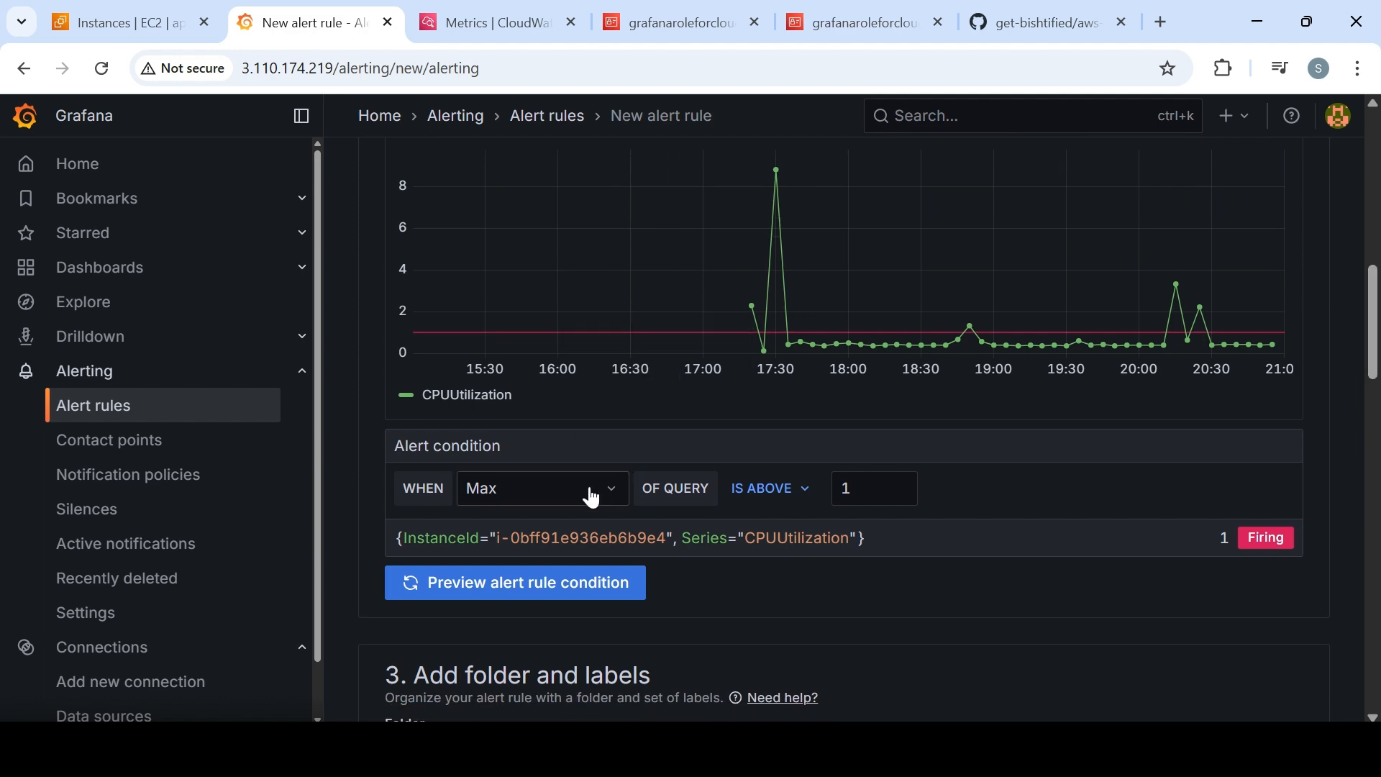
key("alt+Tab")
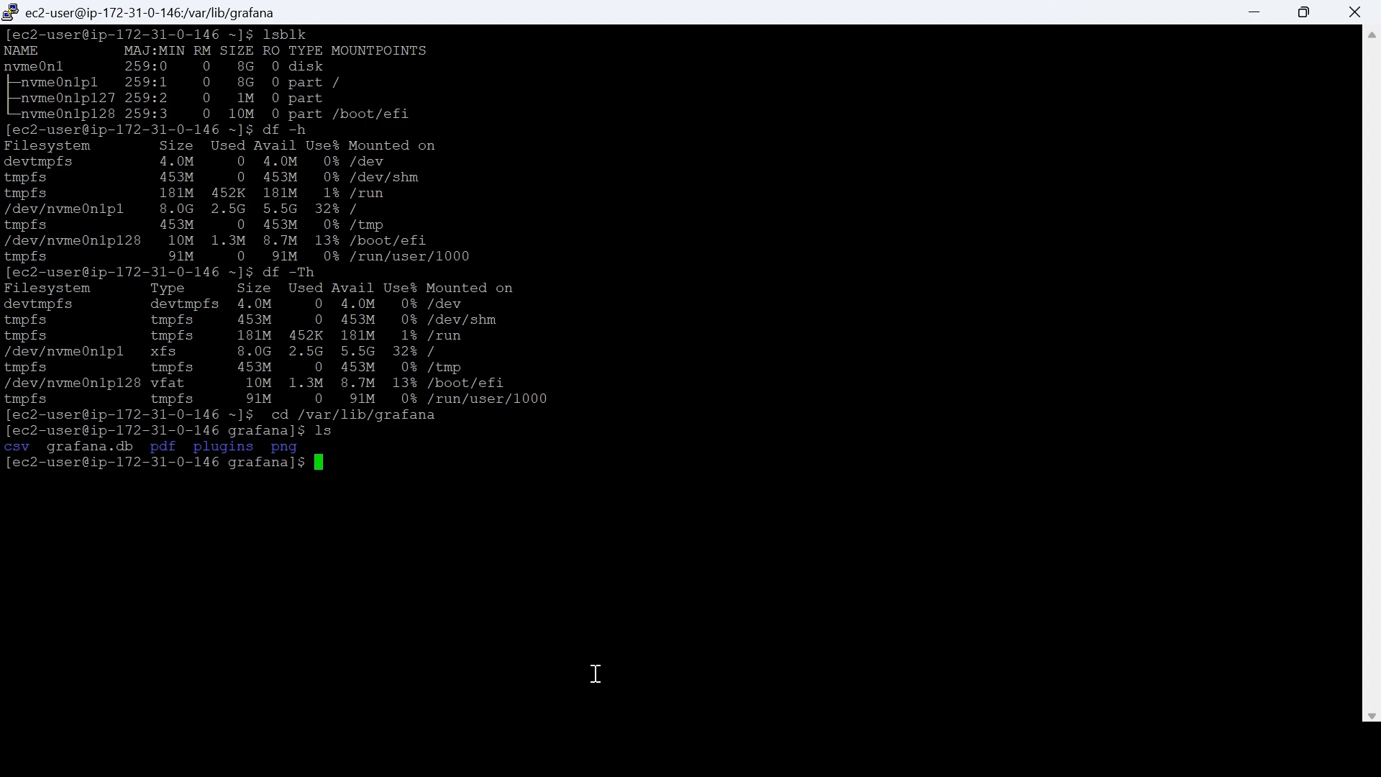
left_click(606, 752)
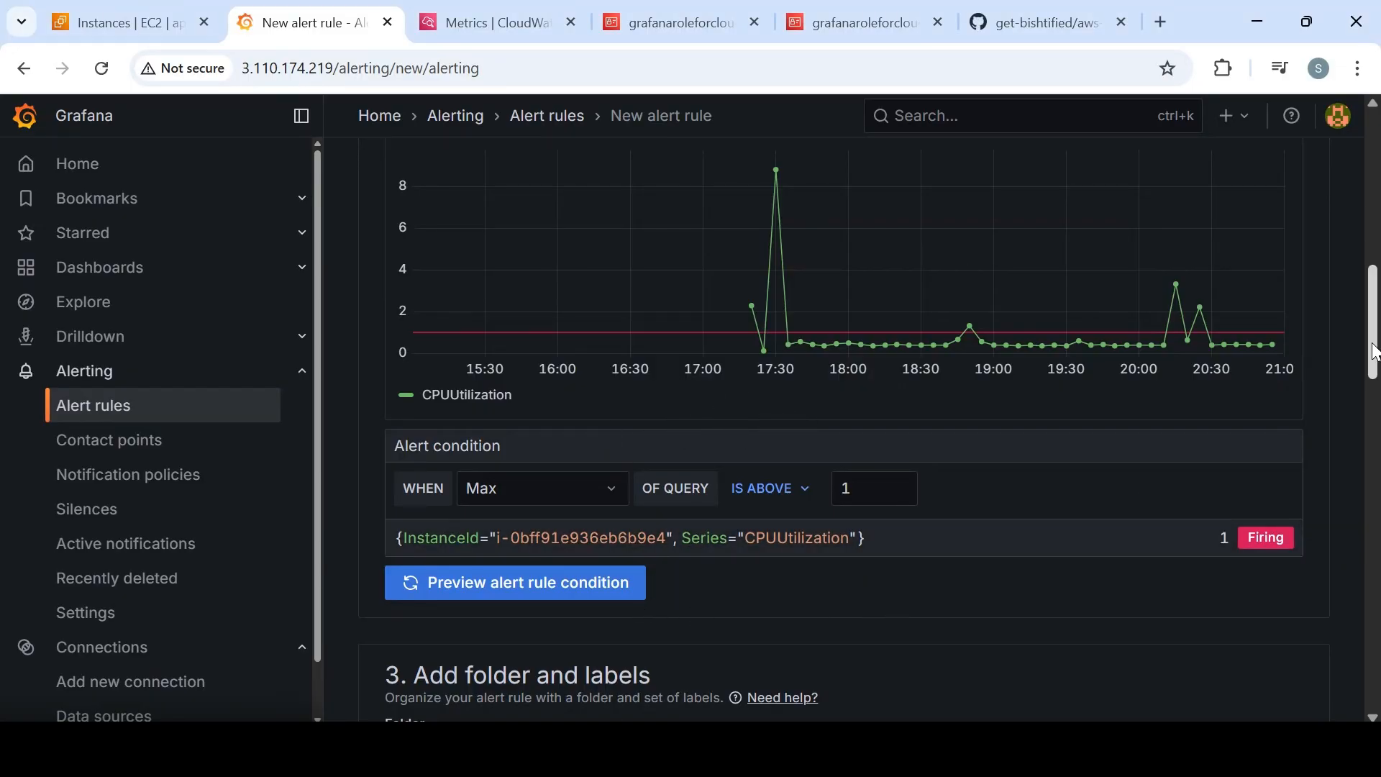
- Check the folders available for storing the rule and look over the evaluation and notification sections
scroll(1233, 458, "down", 5)
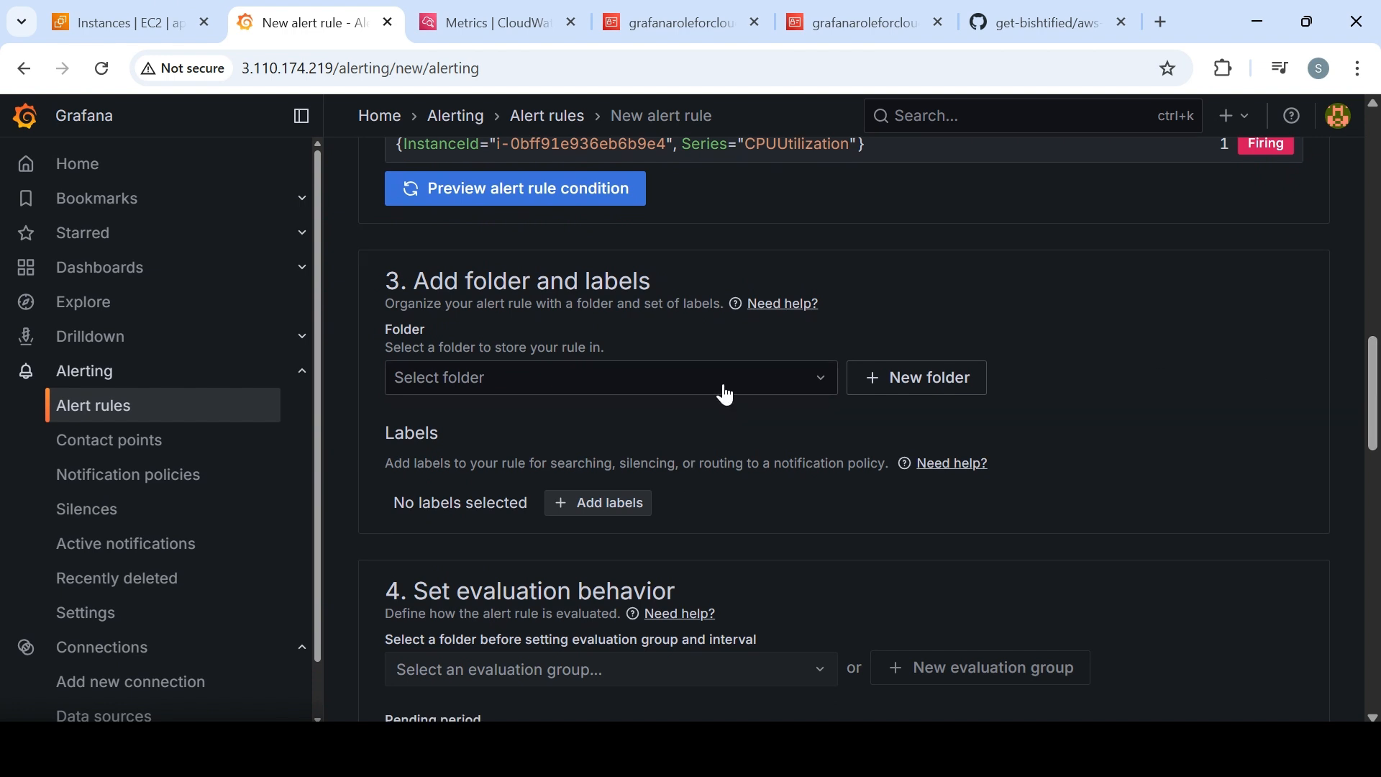
left_click(724, 387)
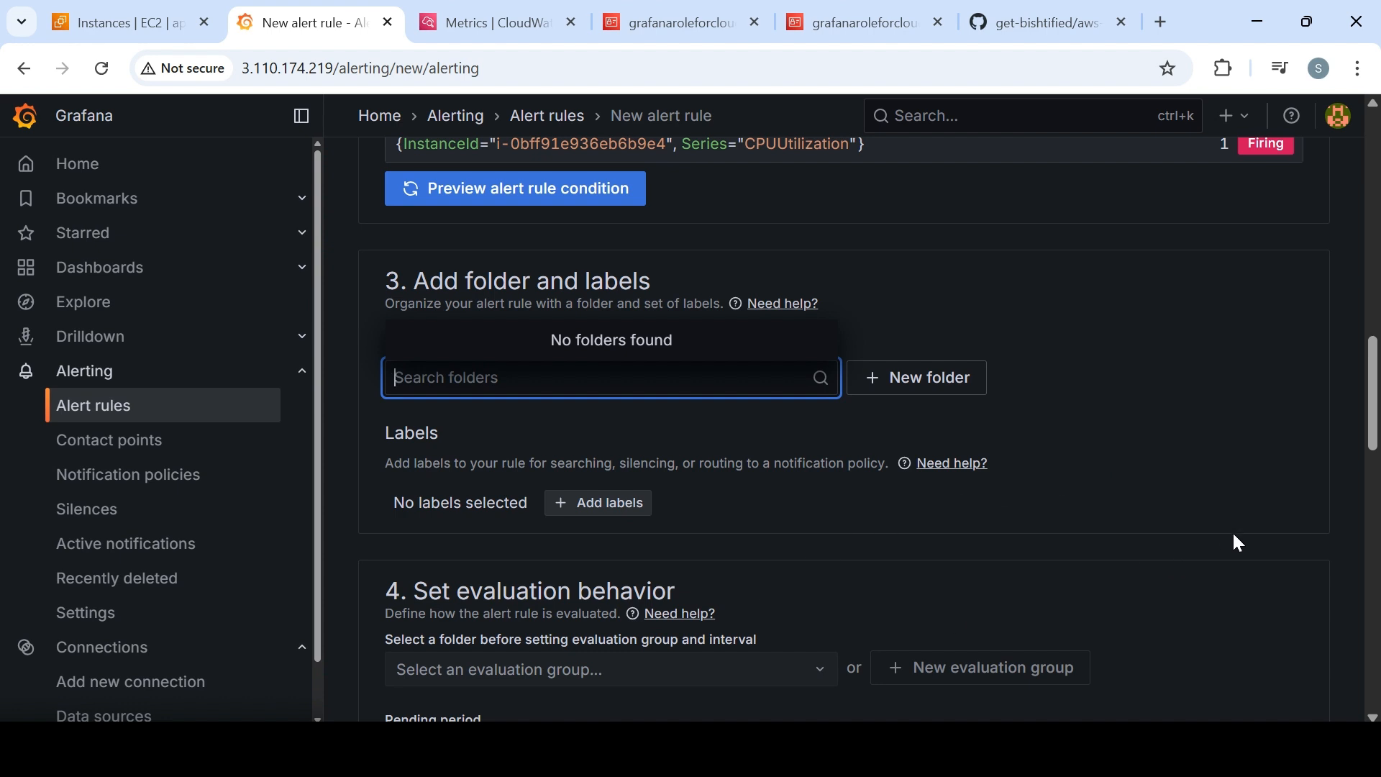
left_click_drag(1377, 426, 1376, 581)
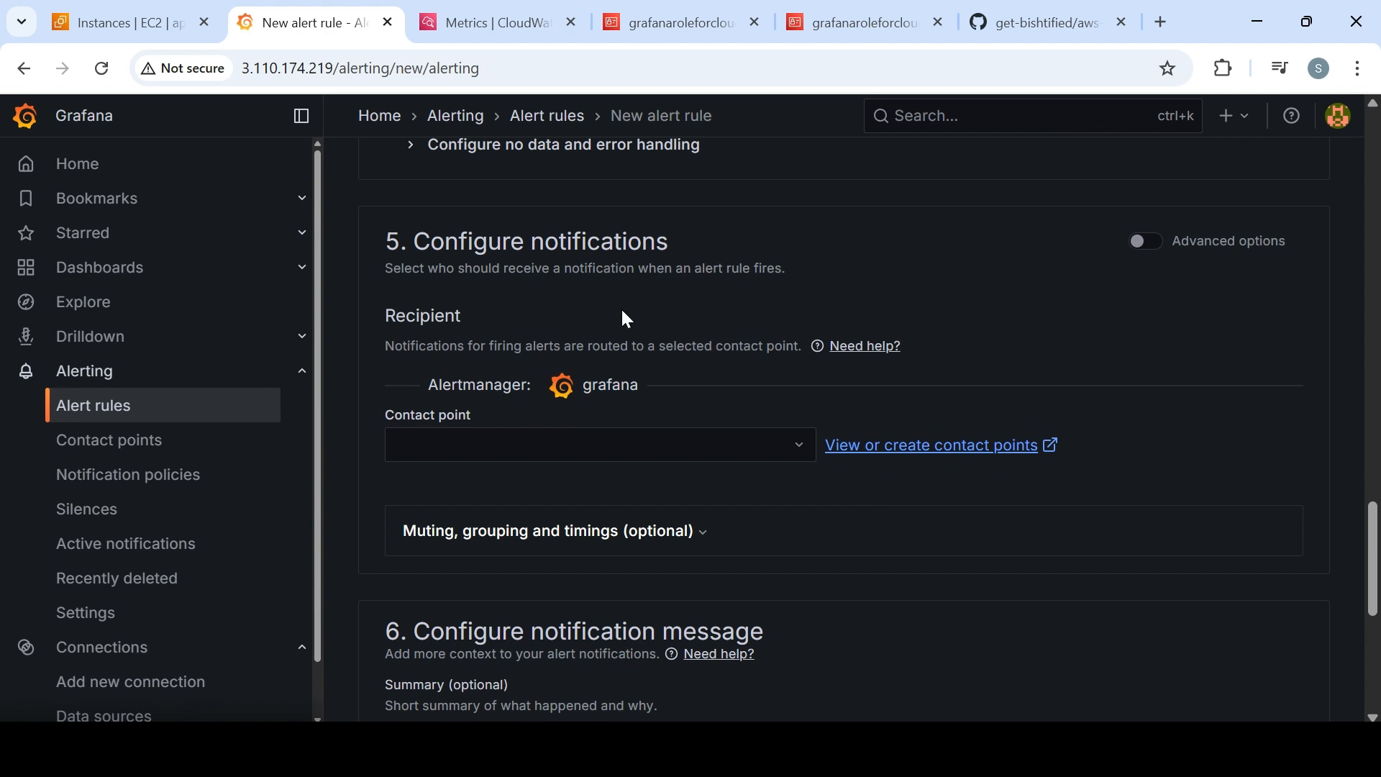
scroll(577, 453, "up", 15)
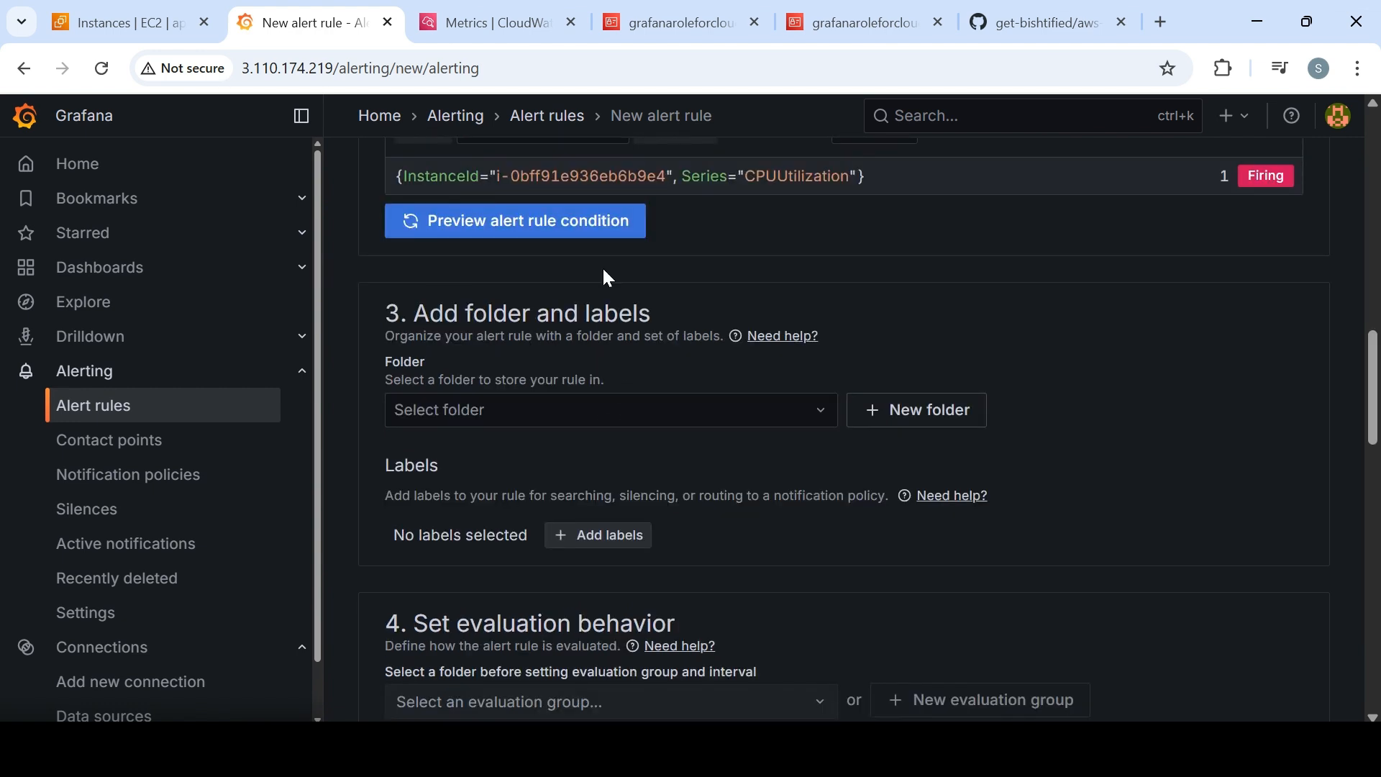
- Select grafana-default-email as the contact point that receives the alert rule's notifications
left_click_drag(1373, 414, 1374, 574)
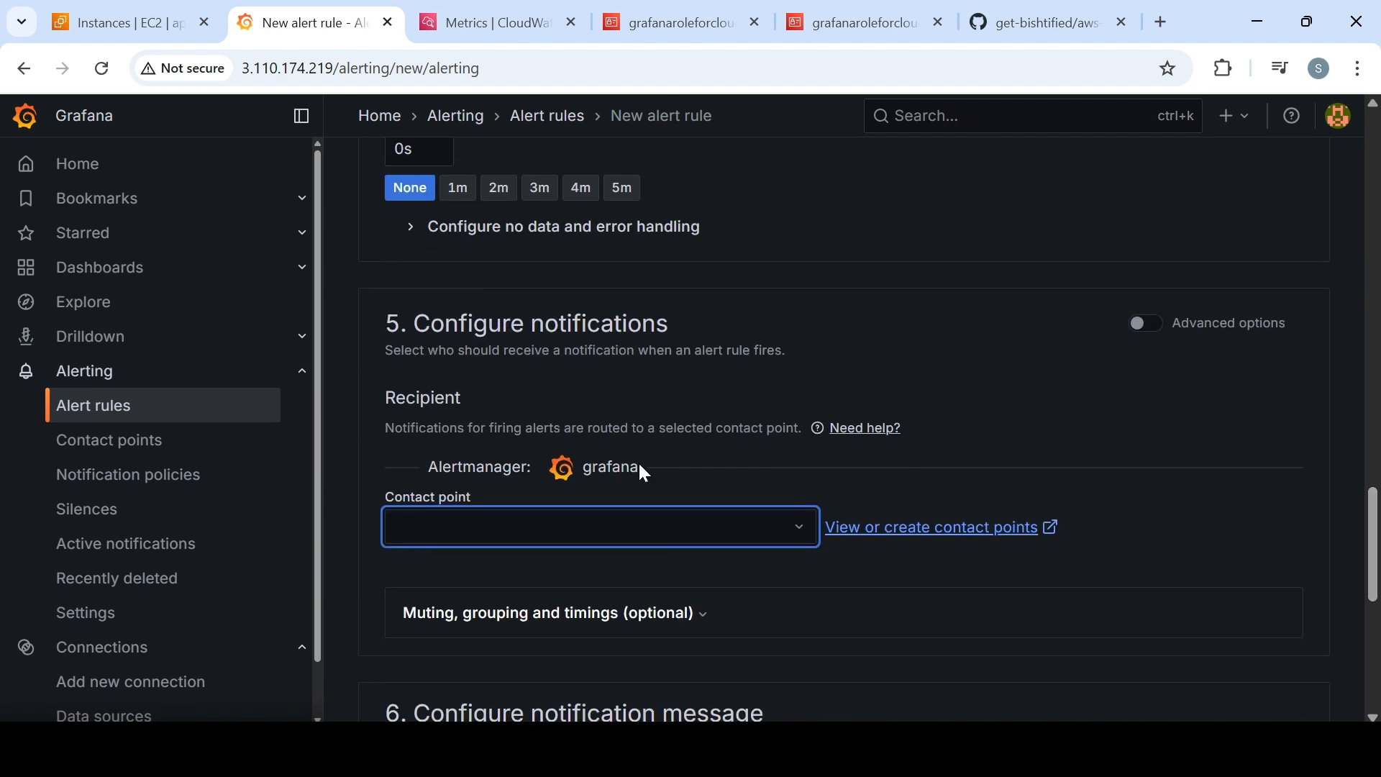
left_click(676, 526)
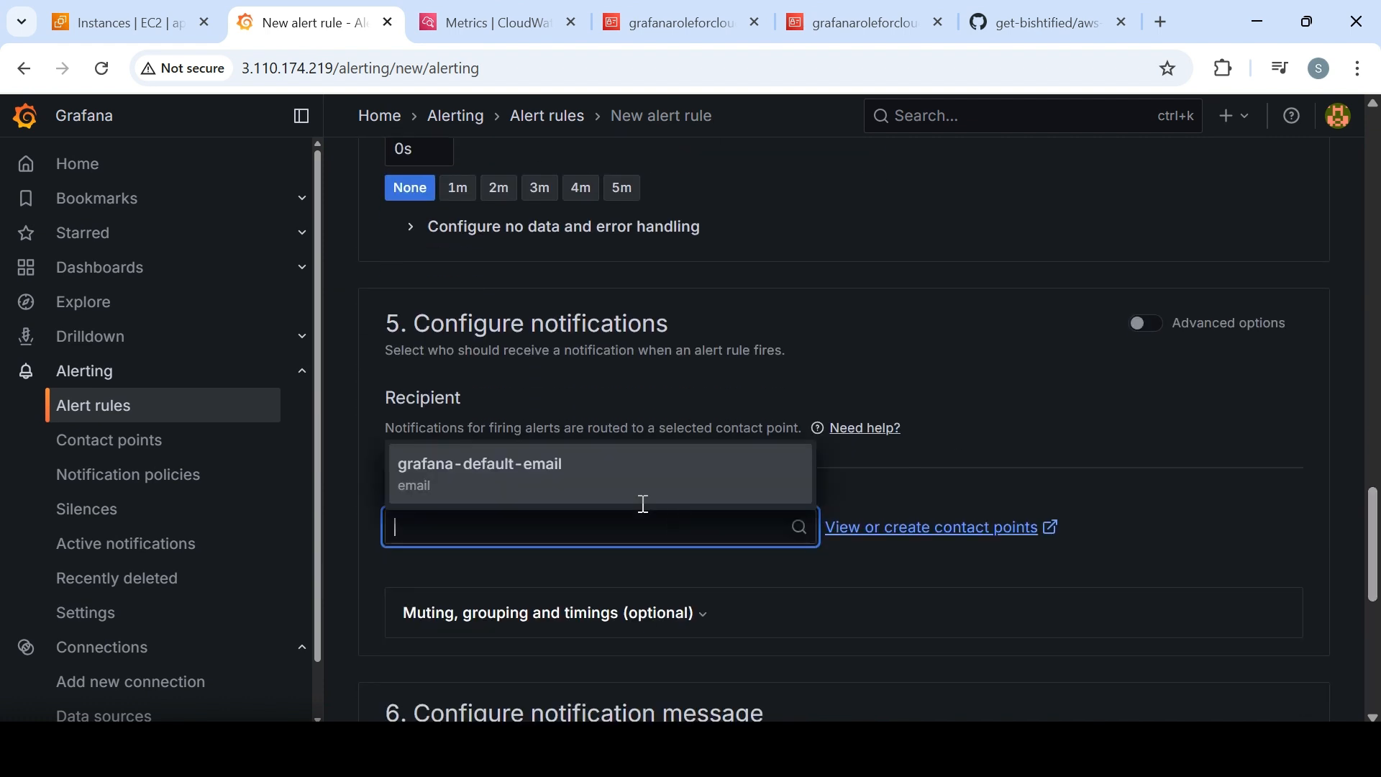
left_click(542, 468)
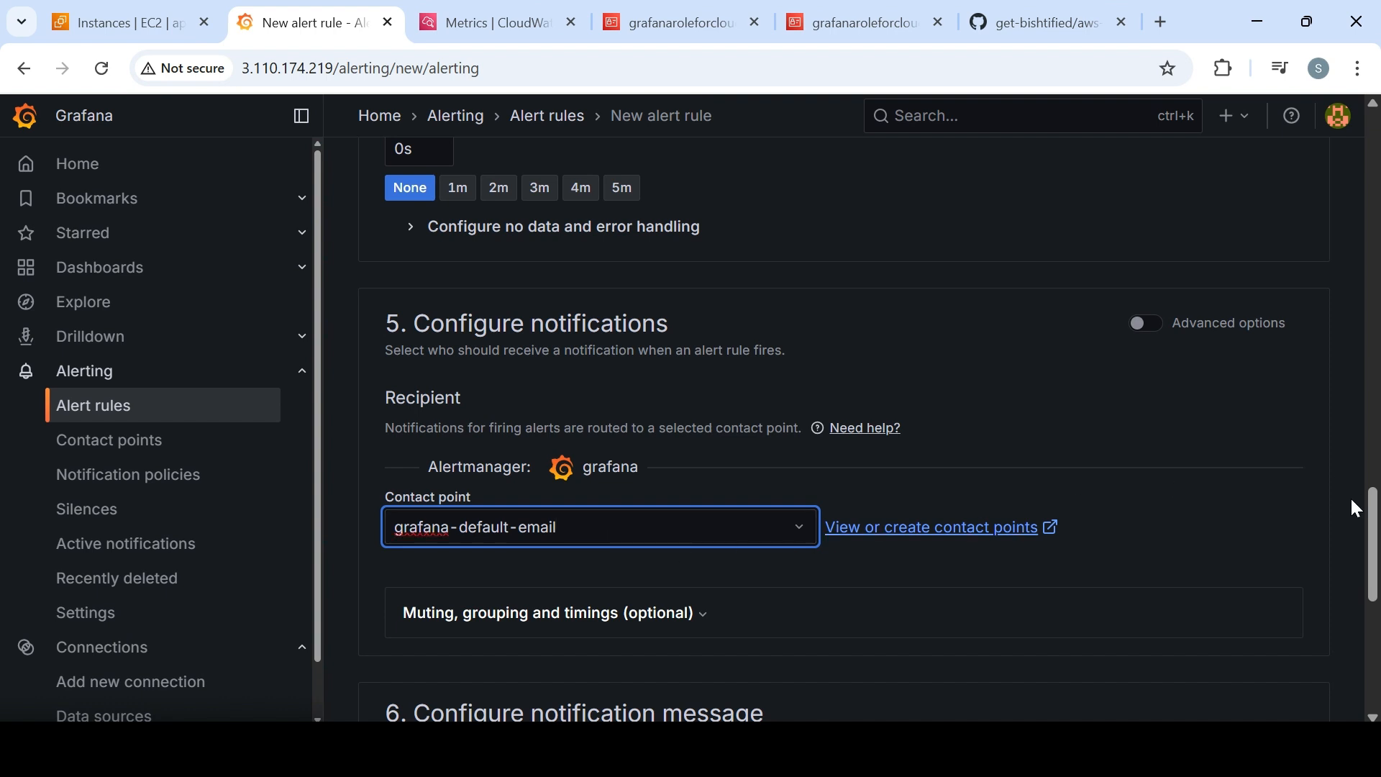
- Review the notification message's summary, description and runbook URL fields, and return to the rule's name and query settings
left_click_drag(1374, 540, 1377, 620)
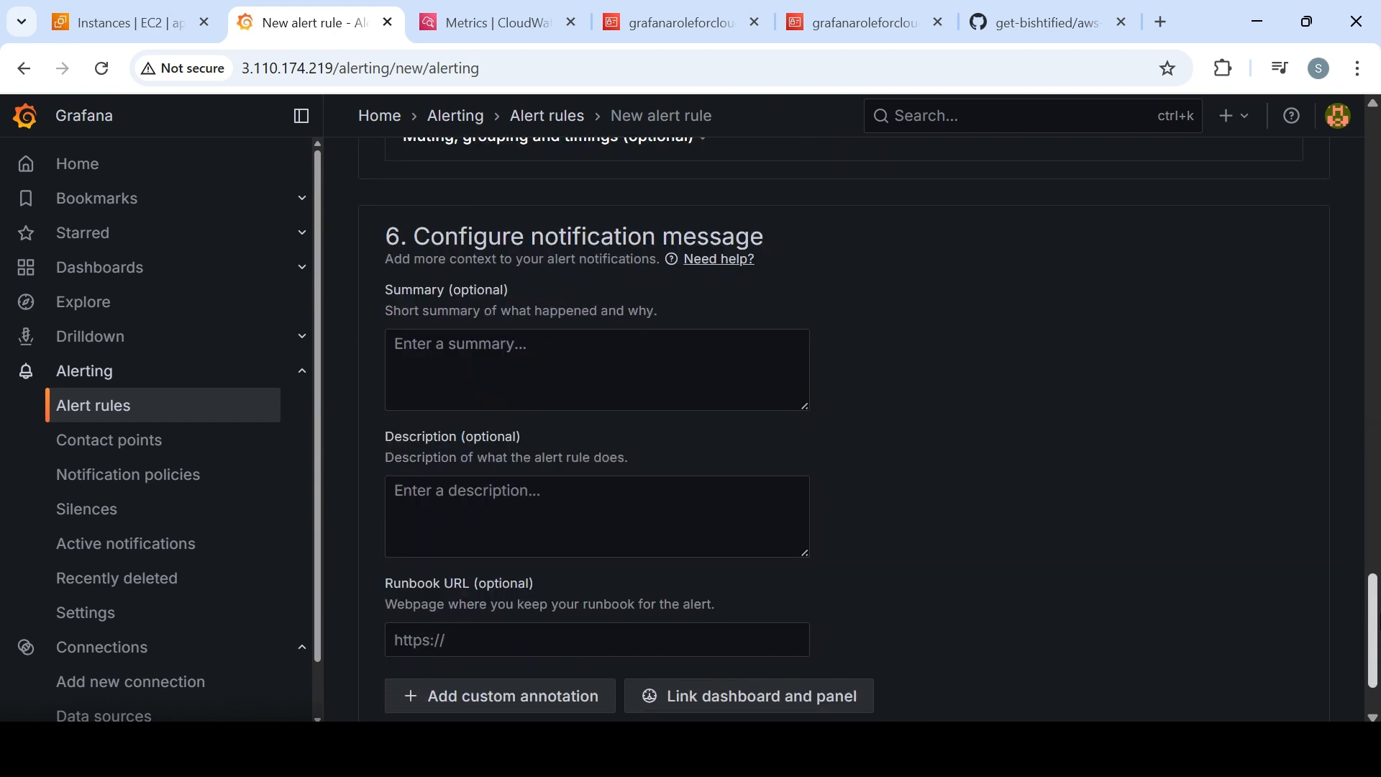
left_click(550, 374)
left_click(535, 492)
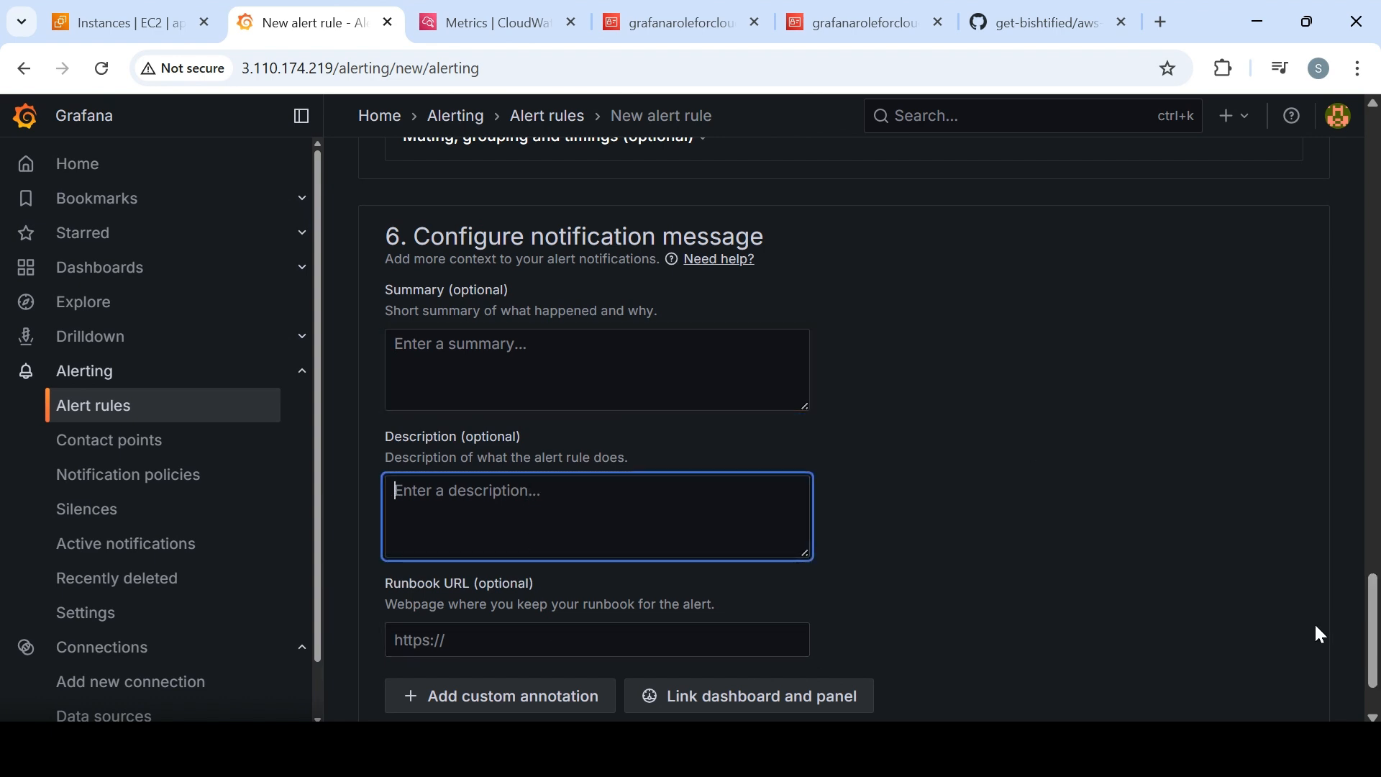
left_click_drag(1373, 643, 1373, 662)
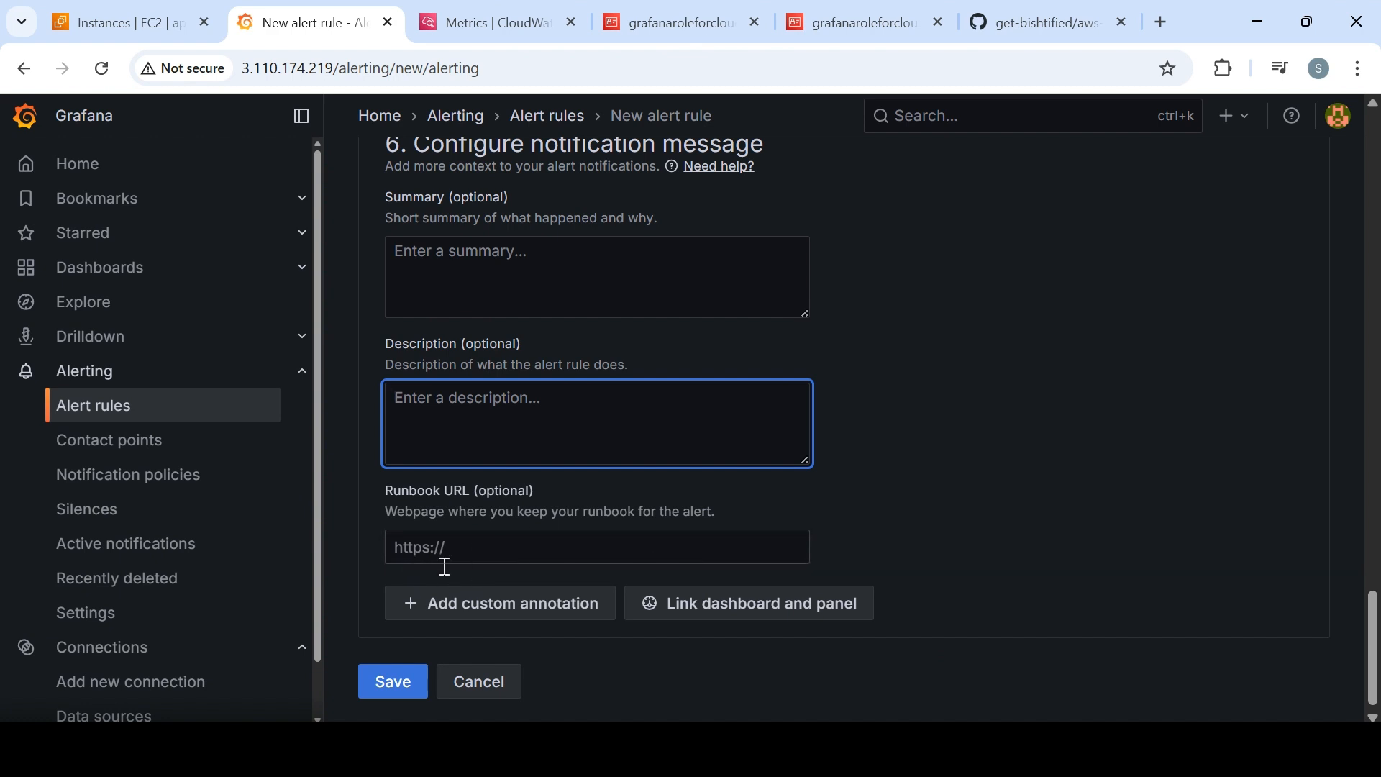
scroll(869, 430, "up", 12)
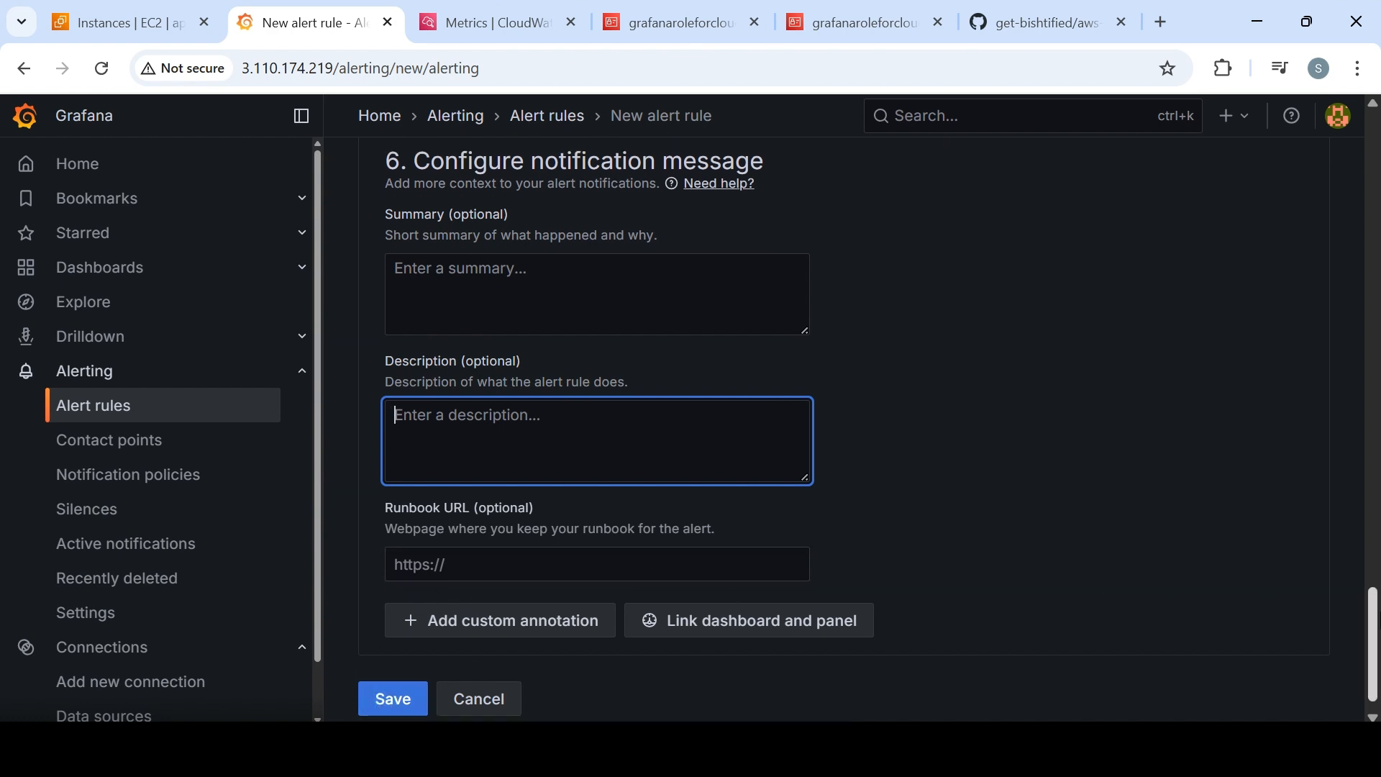
left_click_drag(1379, 471, 1377, 148)
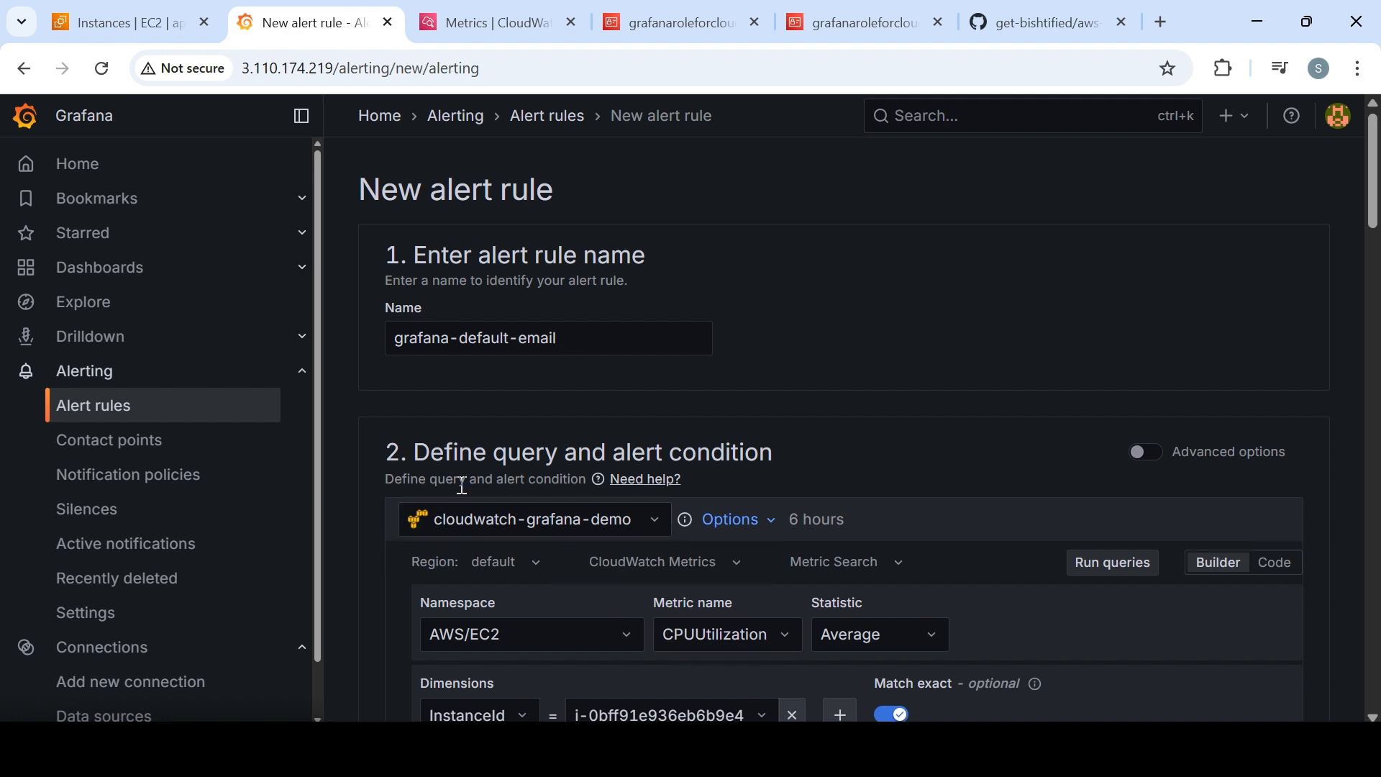
- Open the grafana-default-email contact point for editing and change its integration to Alertmanager, with its URL field ready for entry
left_click(148, 442)
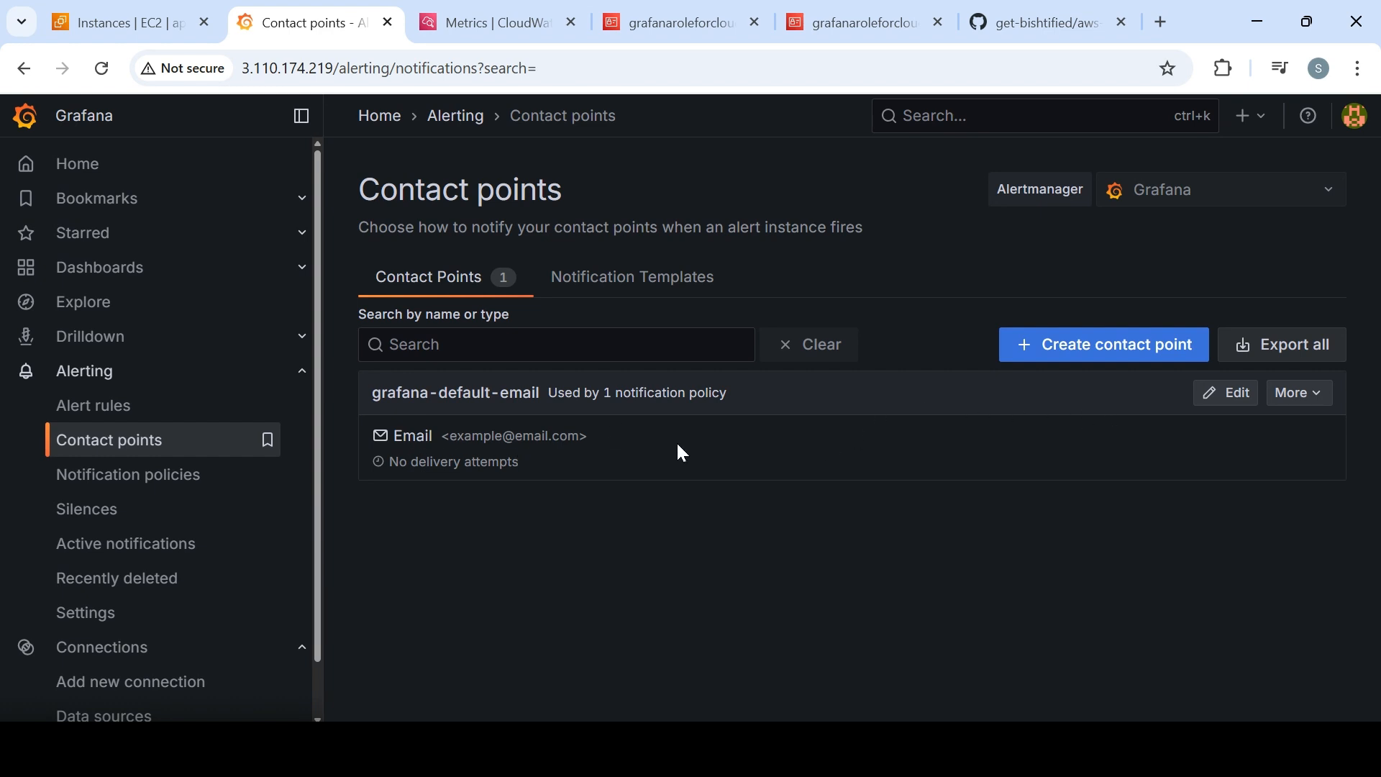
left_click(1213, 394)
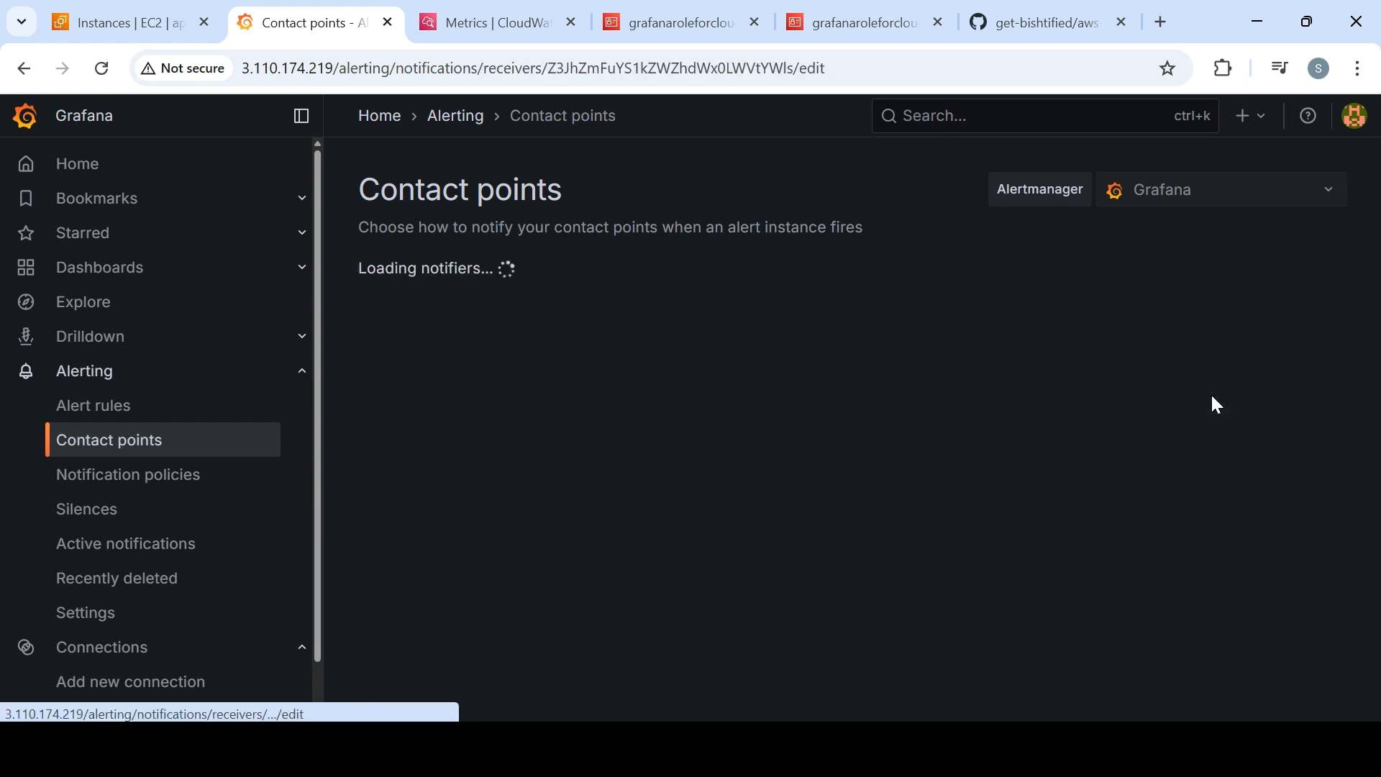
left_click(523, 454)
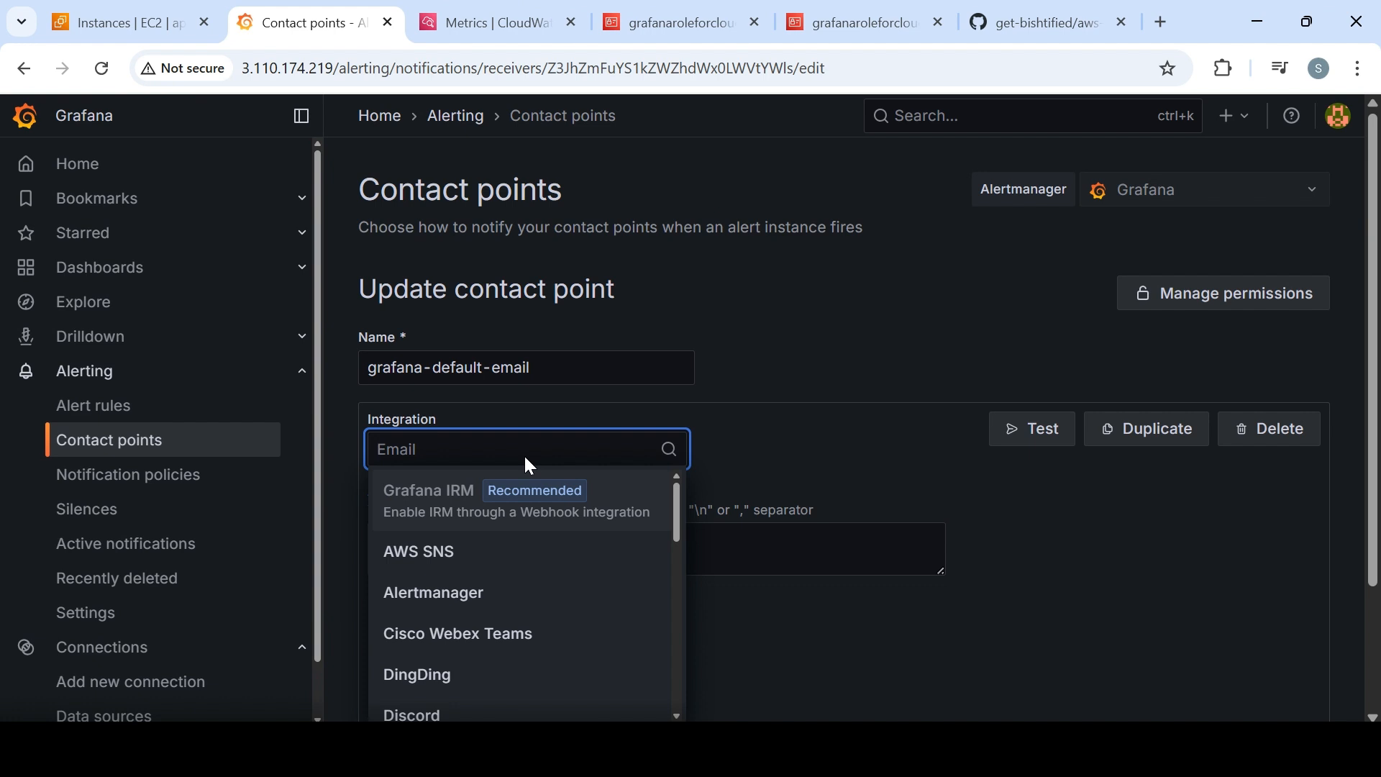
scroll(912, 455, "down", 2)
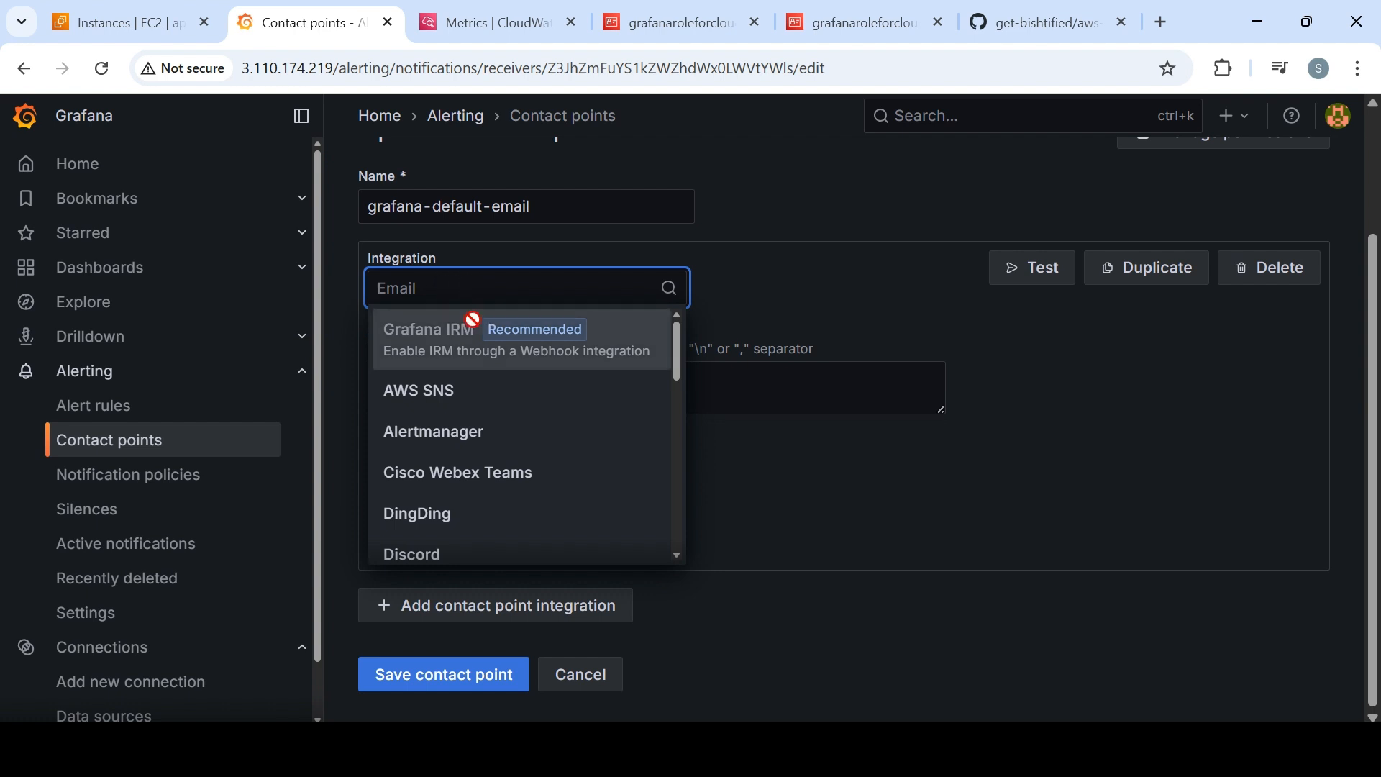
left_click(472, 447)
left_click(460, 400)
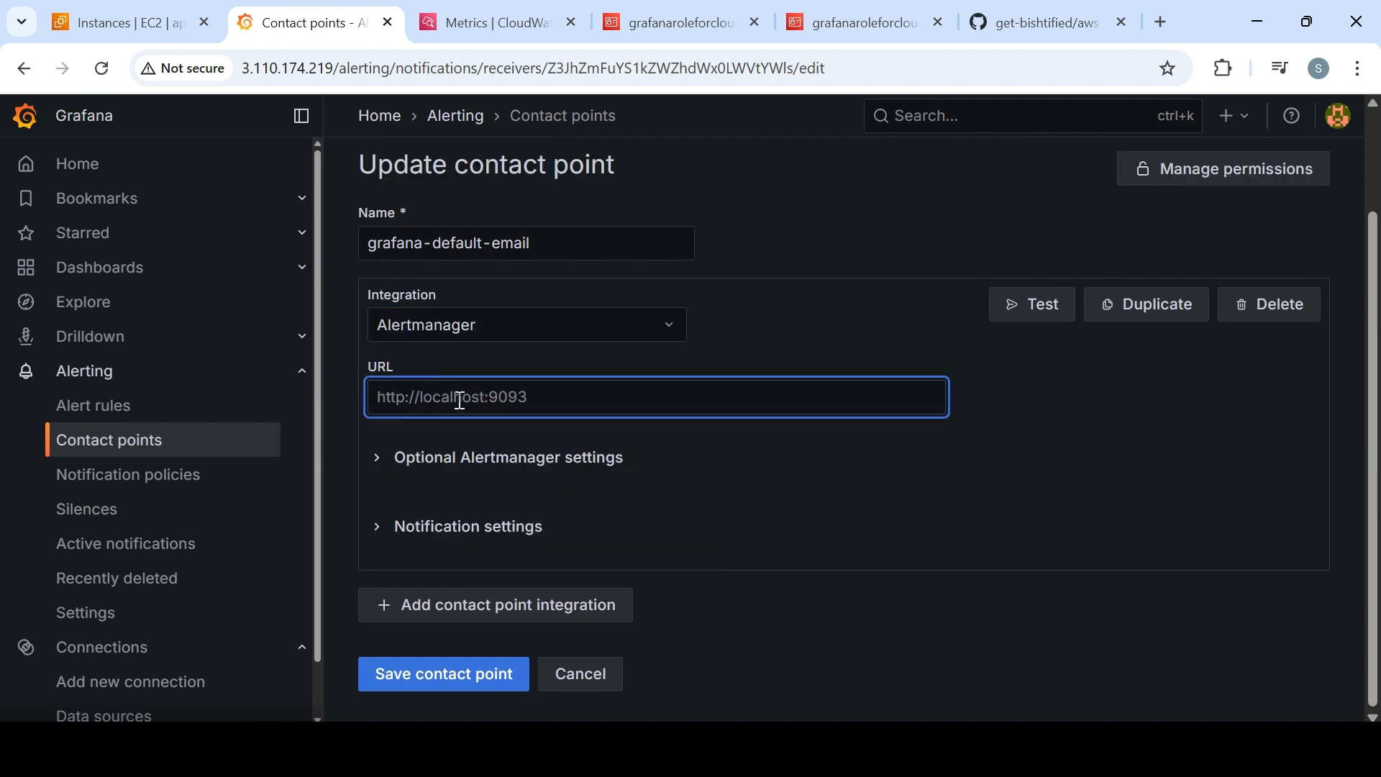
- Change the grafana-default-email contact point's integration to Webhook and make its URL field ready for entry
left_click(663, 325)
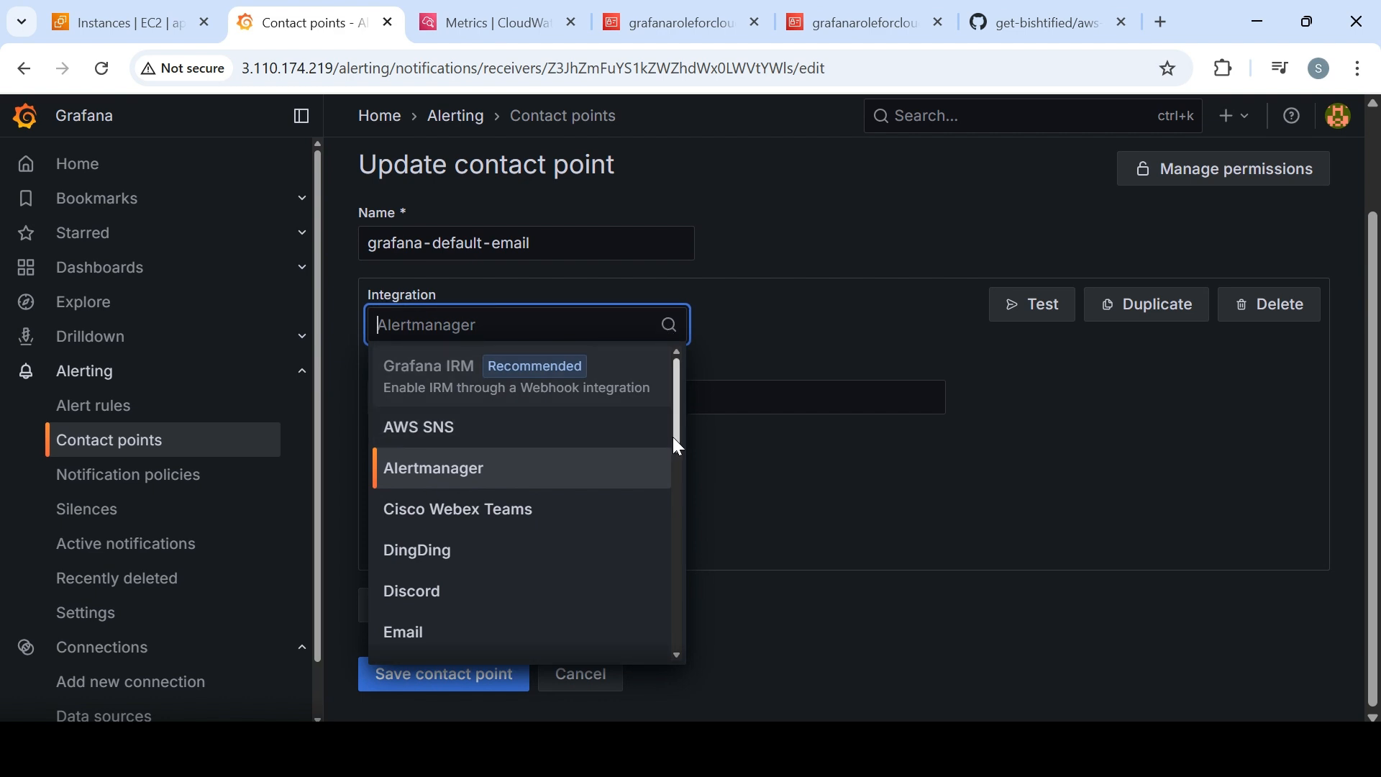
left_click_drag(673, 438, 663, 691)
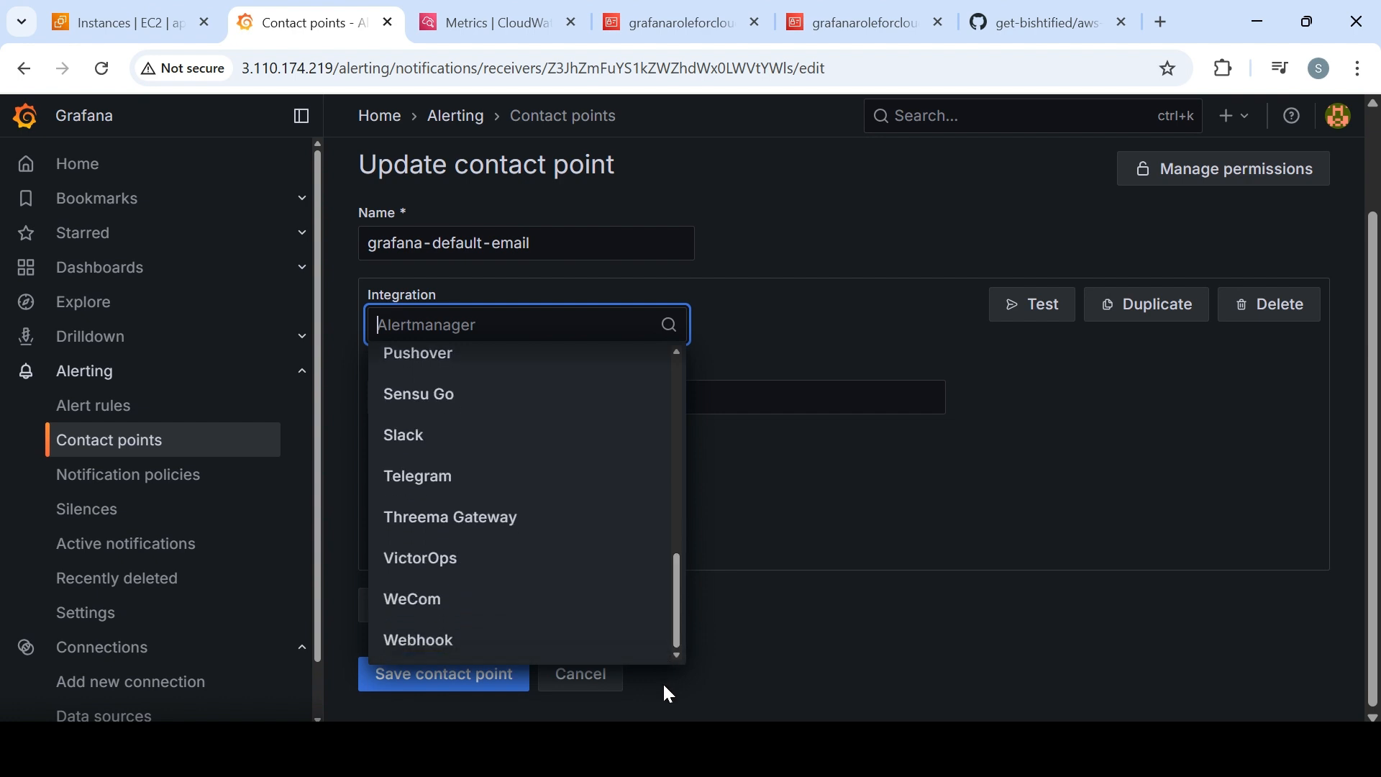
left_click(496, 644)
left_click(478, 403)
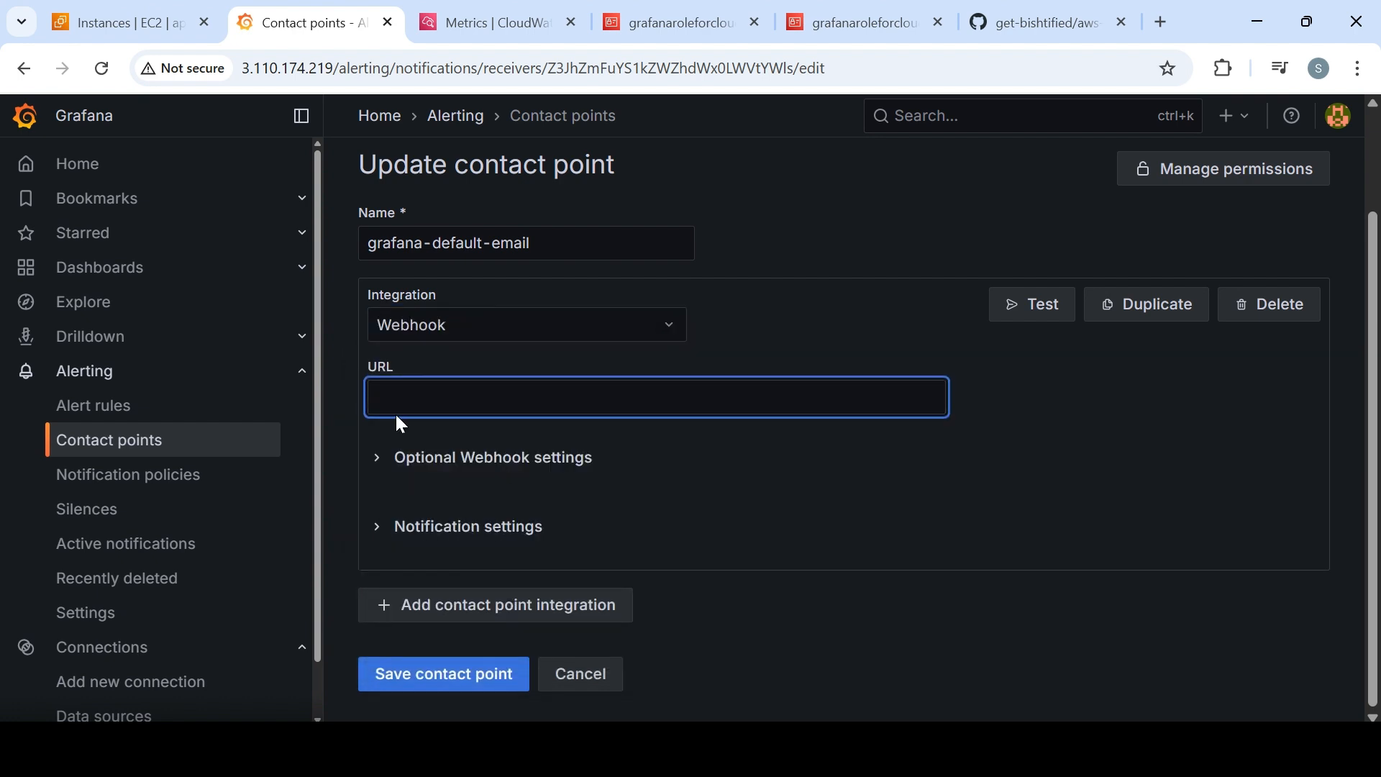
- Expand the optional Webhook settings and set the HTTP method to POST
left_click(379, 459)
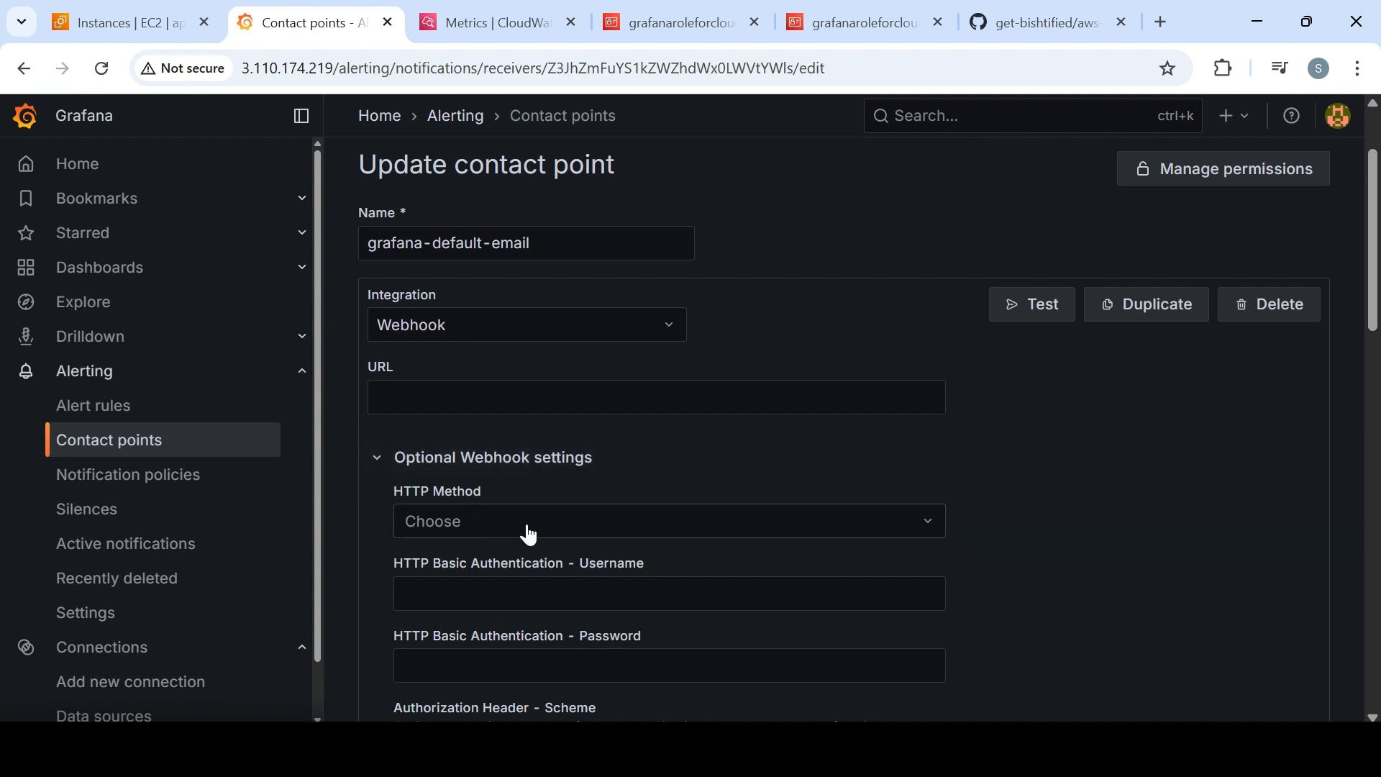
left_click(531, 588)
left_click(558, 670)
mouse_move(1375, 302)
left_mouse_down()
mouse_move(1371, 728)
mouse_move(1372, 245)
mouse_move(1372, 332)
mouse_move(1372, 284)
left_mouse_up()
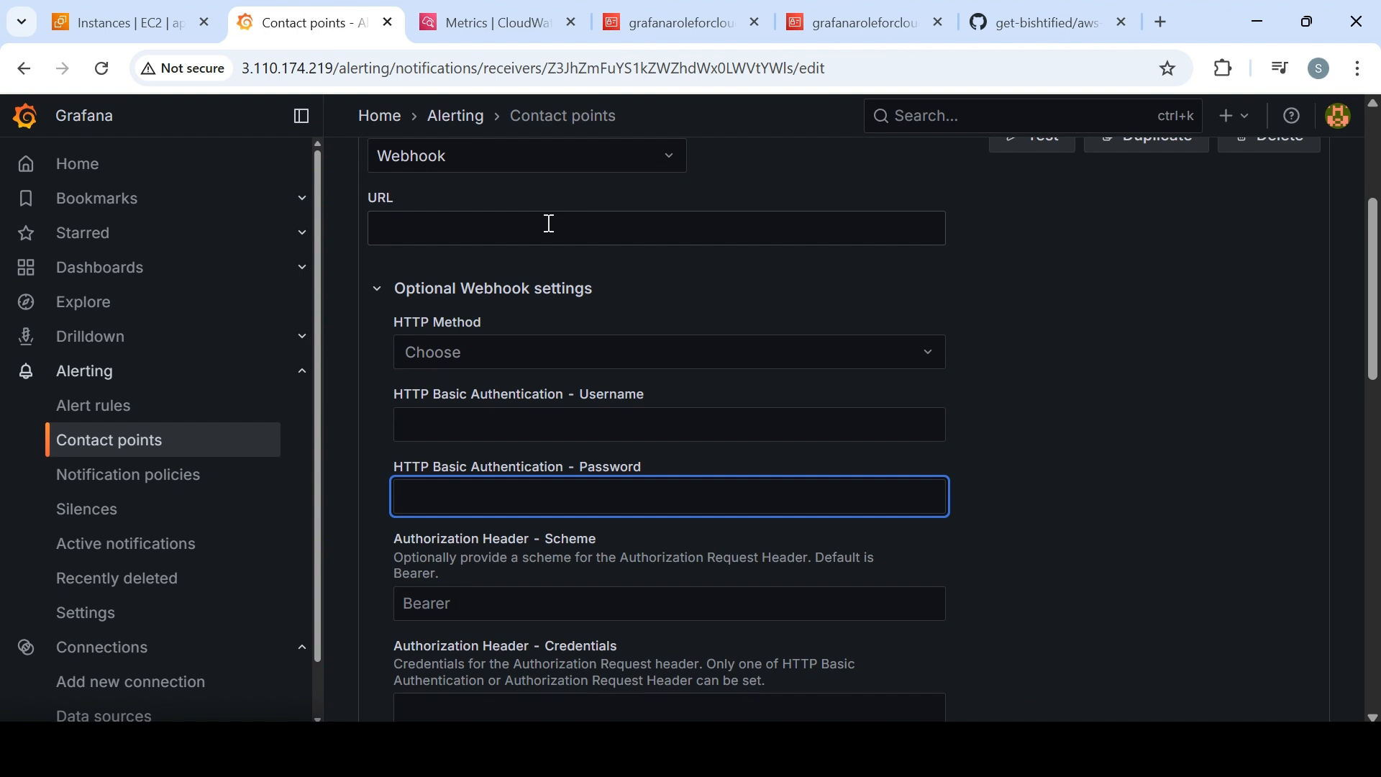
left_click(665, 231)
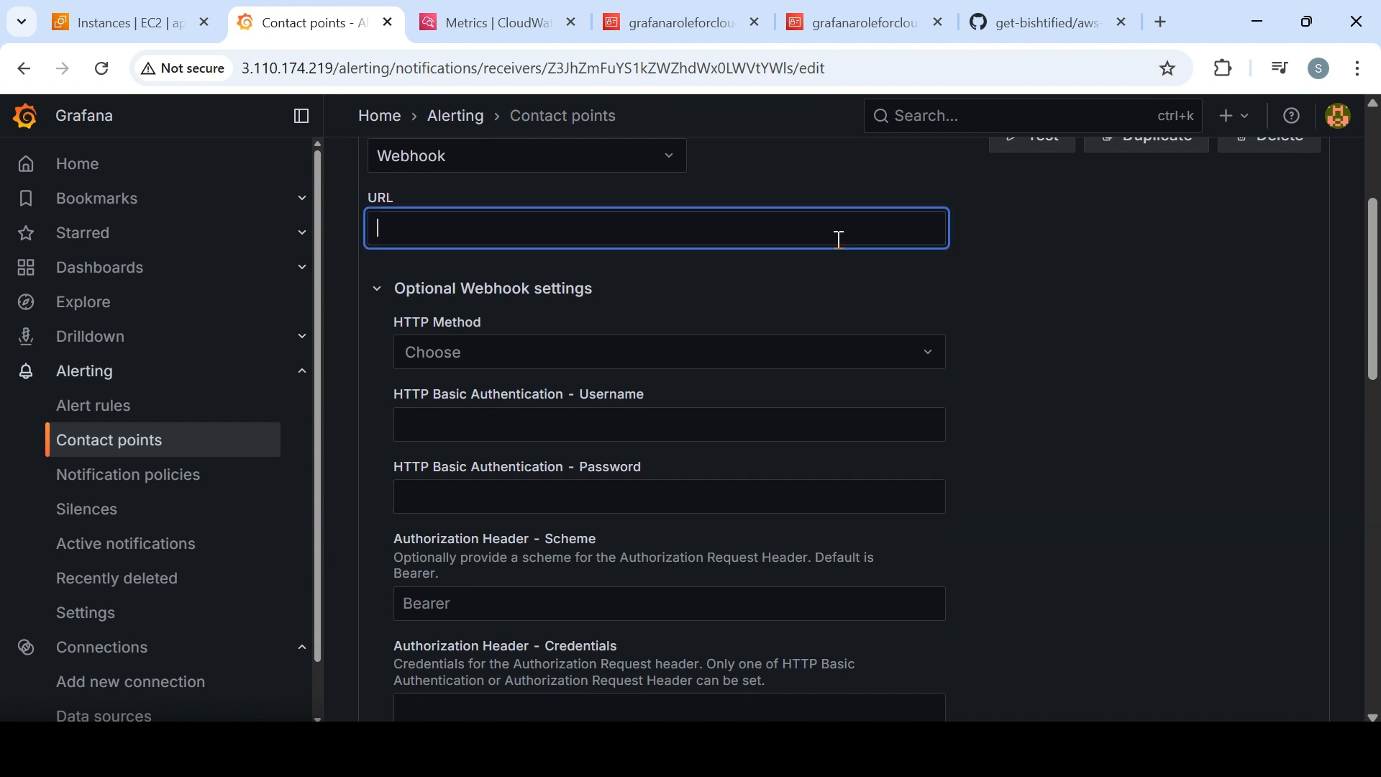
scroll(1295, 281, "up", 1)
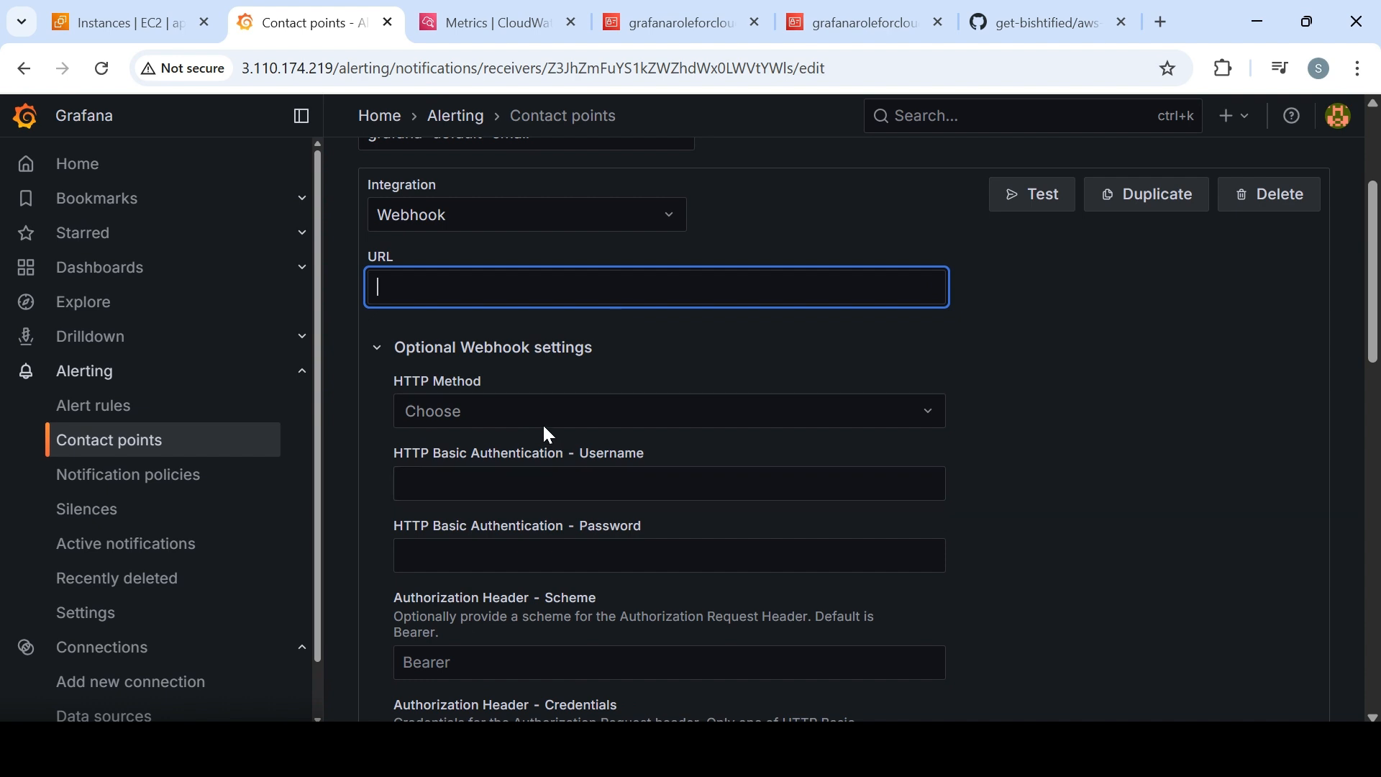
left_click(617, 417)
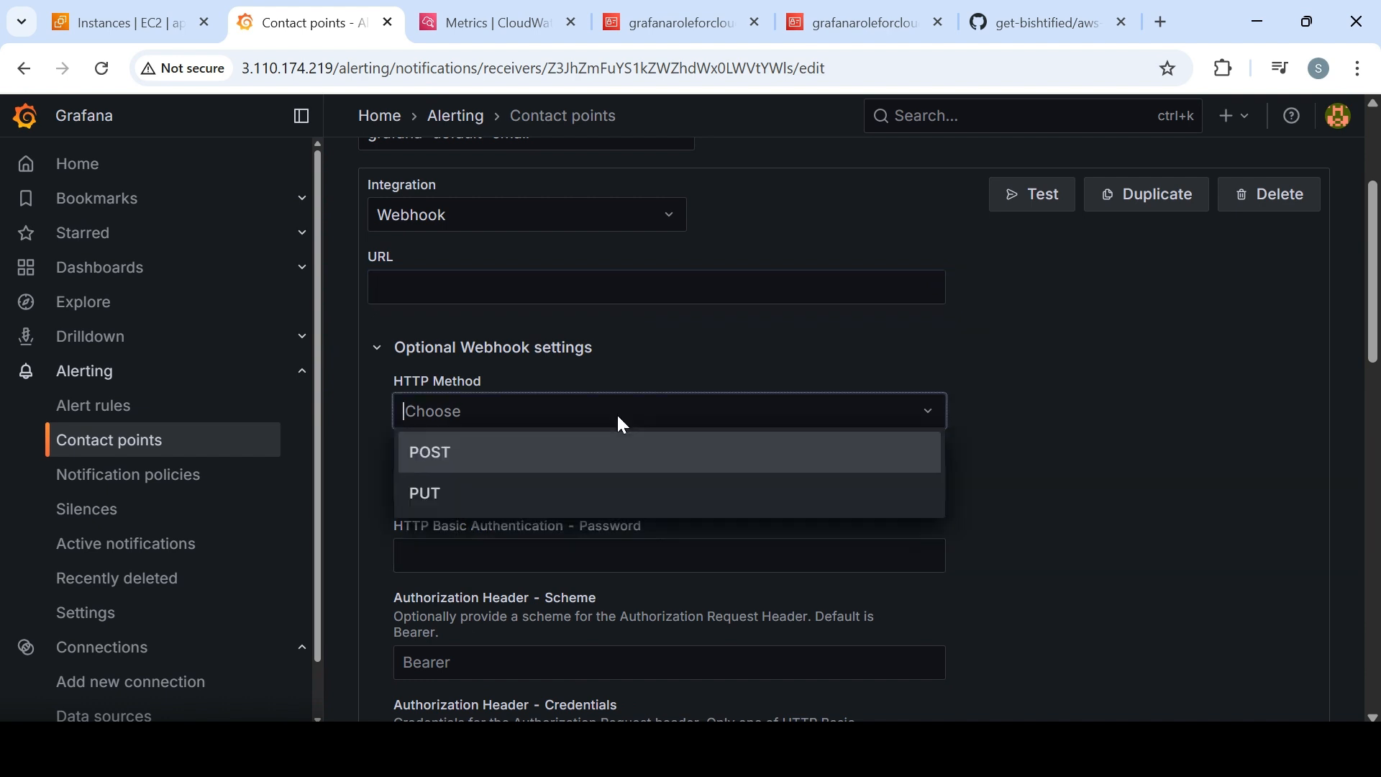
left_click(530, 463)
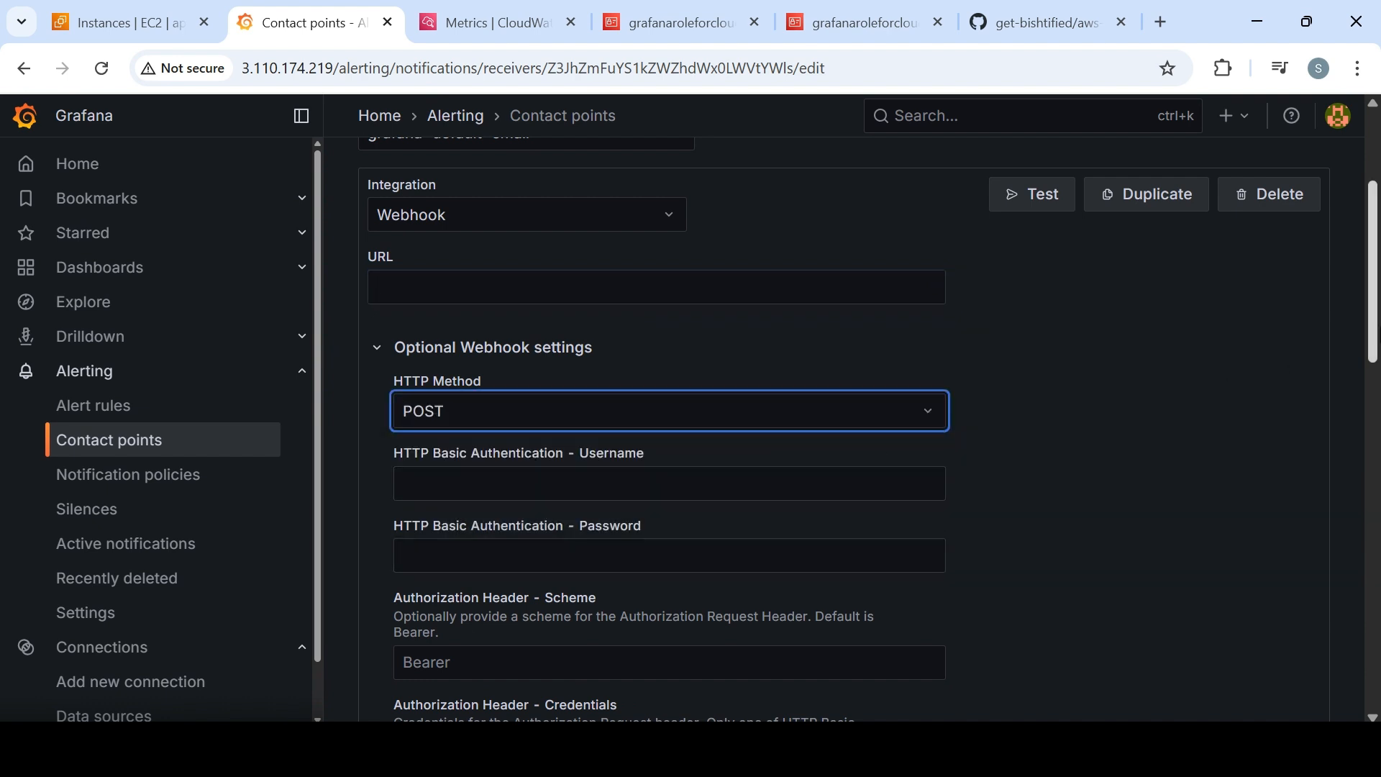
- Review the webhook's basic authentication and authorization header fields, and the TLS, HMAC signature and HTTP config options
scroll(1375, 322, "down", 2)
left_click(662, 342)
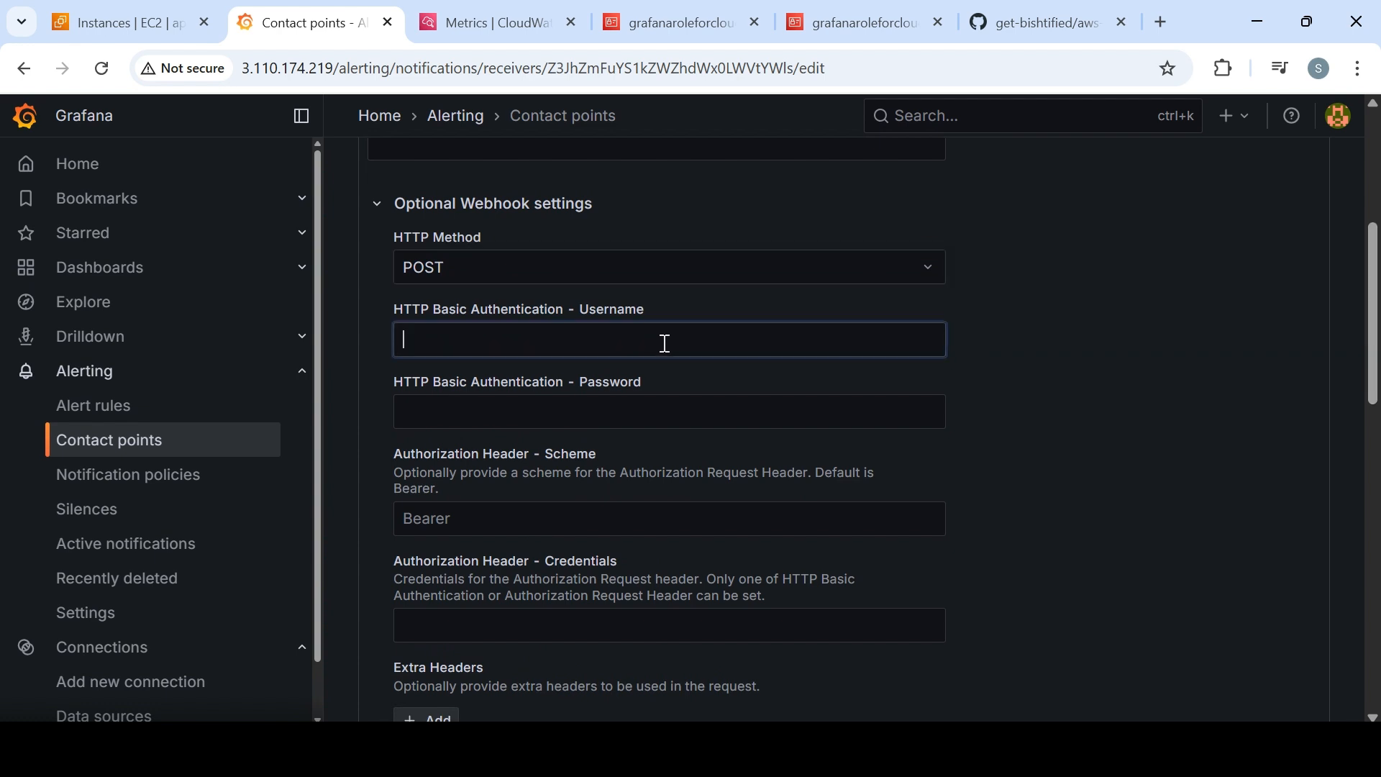
left_click(631, 411)
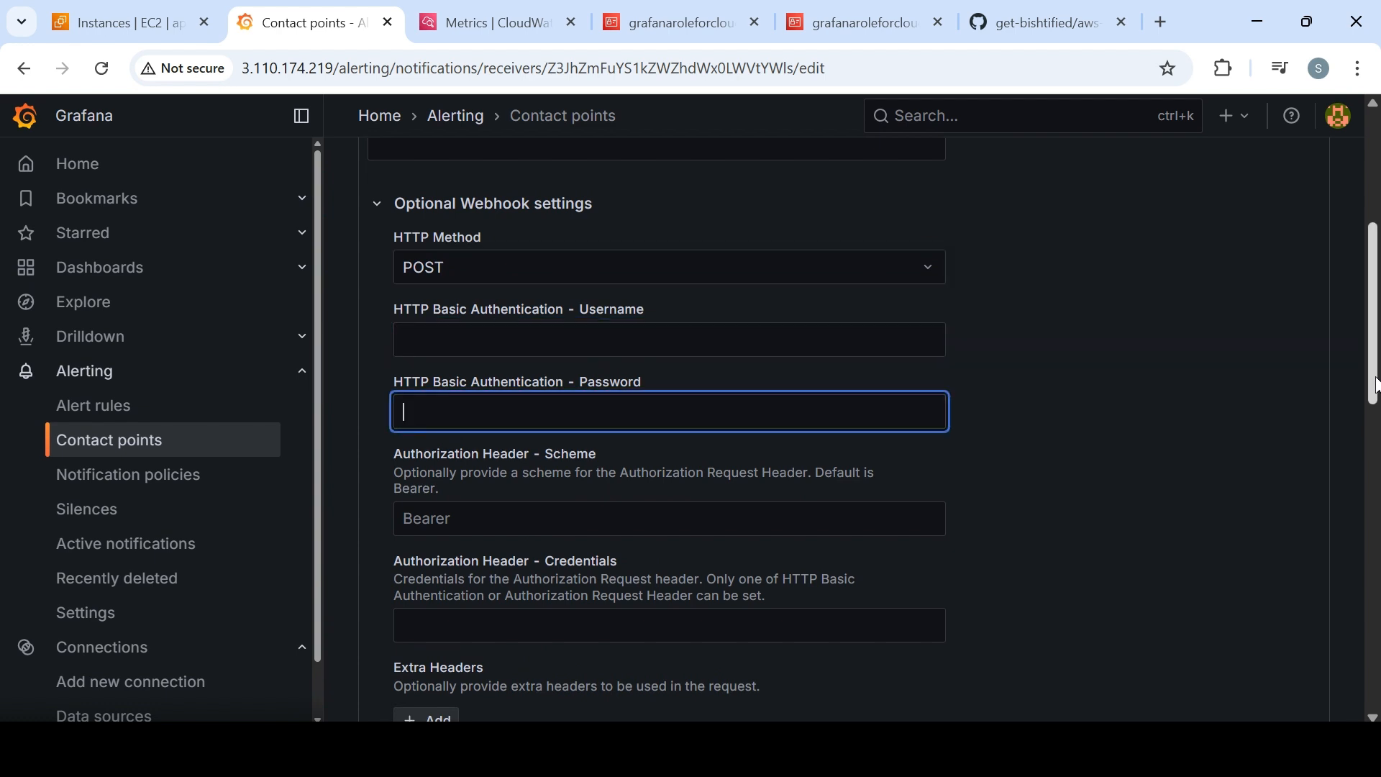
scroll(1375, 450, "down", 3)
left_click_drag(1376, 450, 1375, 683)
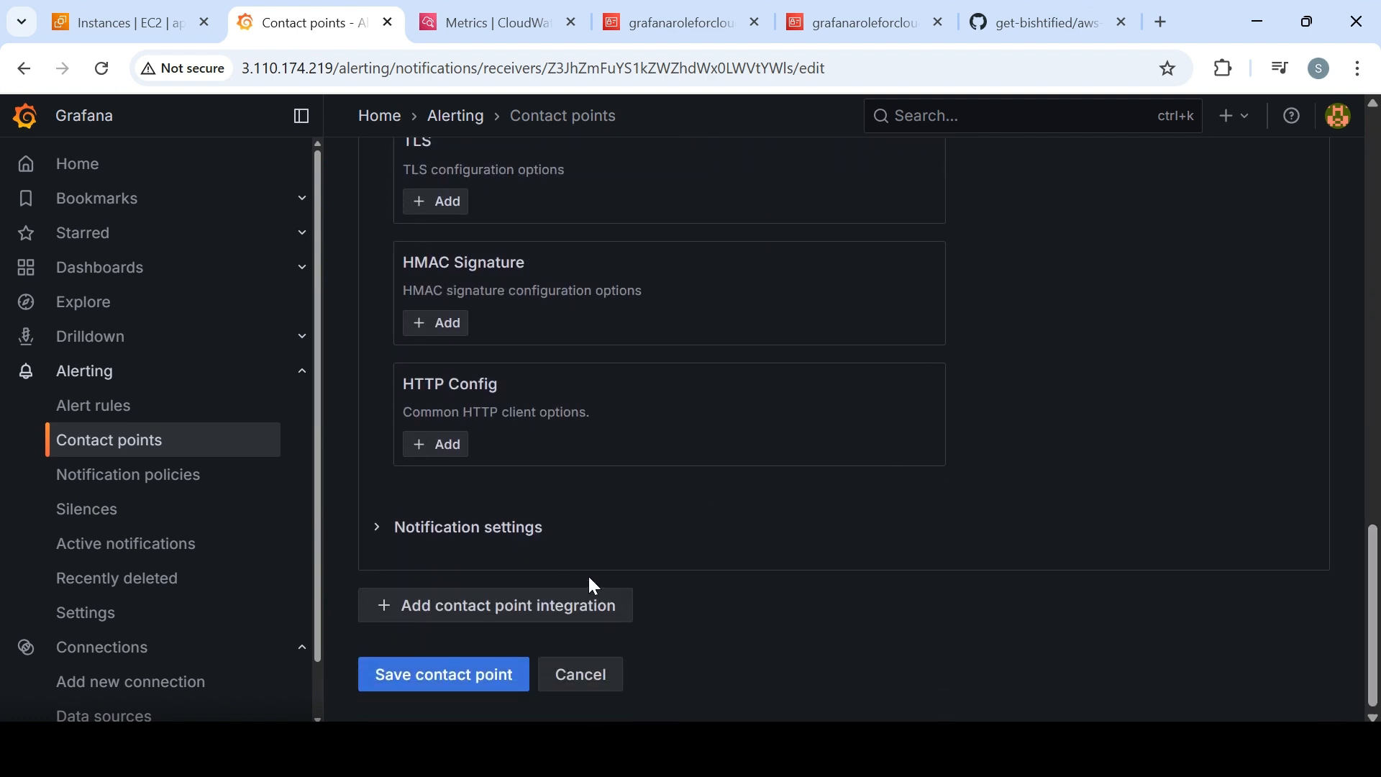
- Open the notification policies and examine the default policy along with the matcher and contact point search filters
left_click(169, 482)
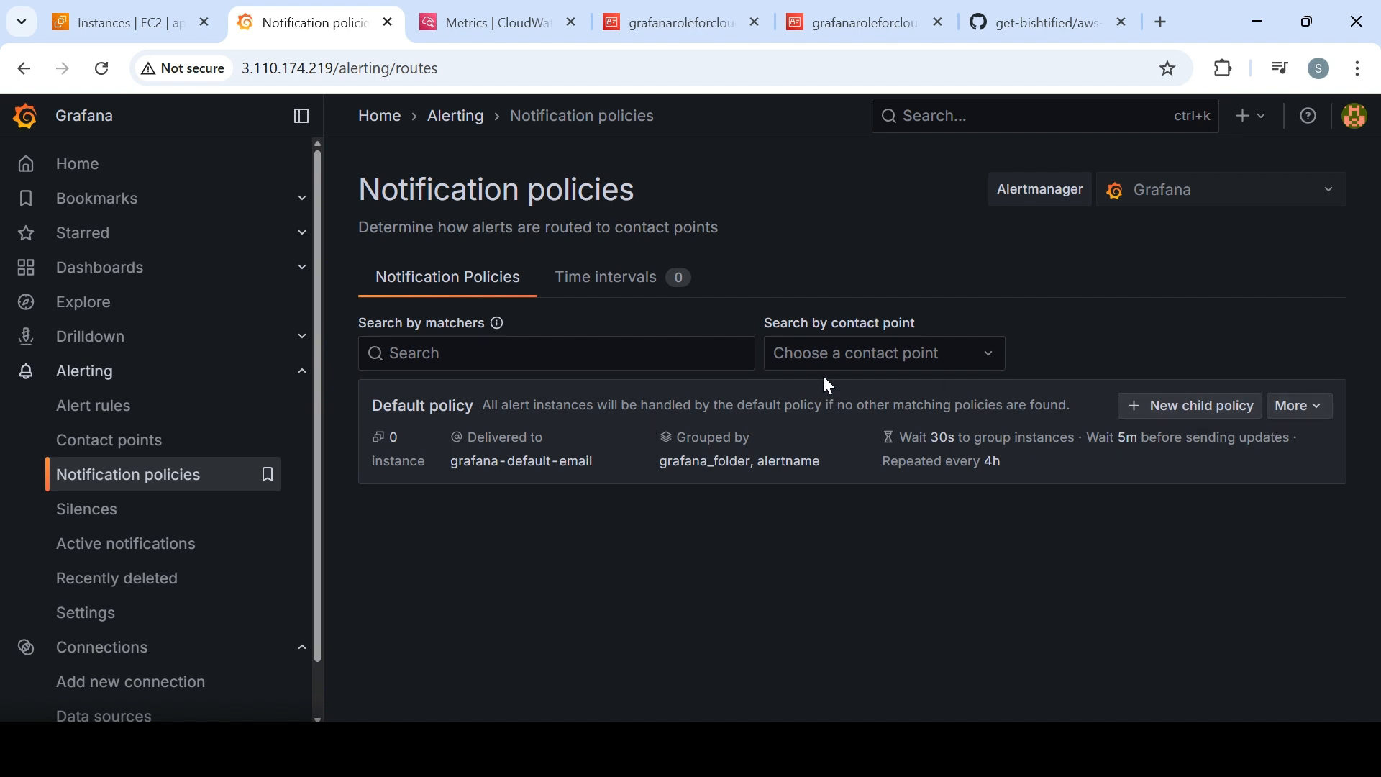
left_click(874, 356)
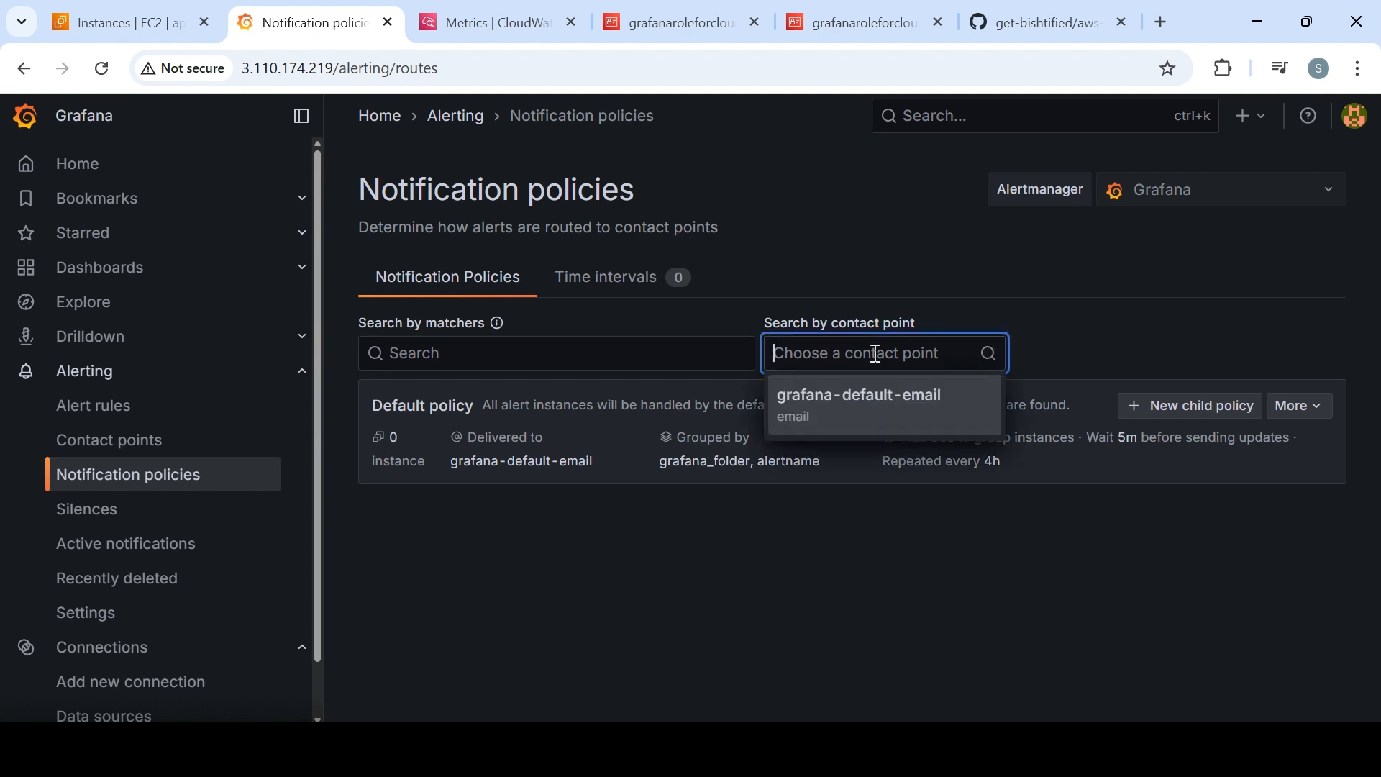
left_click(638, 359)
left_click(826, 560)
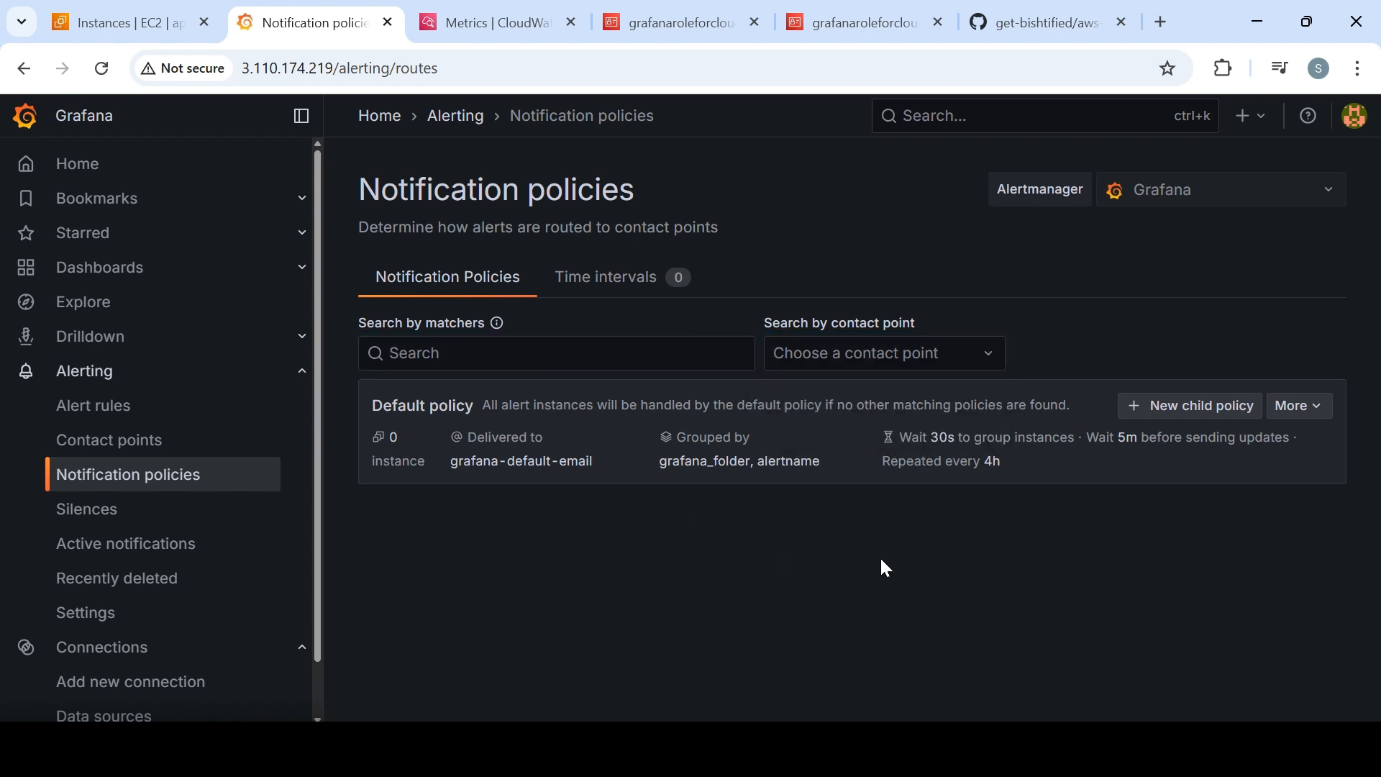
- Open a new child policy form, check its matching operators and available contact points, and close it without saving
left_click(1303, 416)
left_click(1202, 416)
left_click(1203, 416)
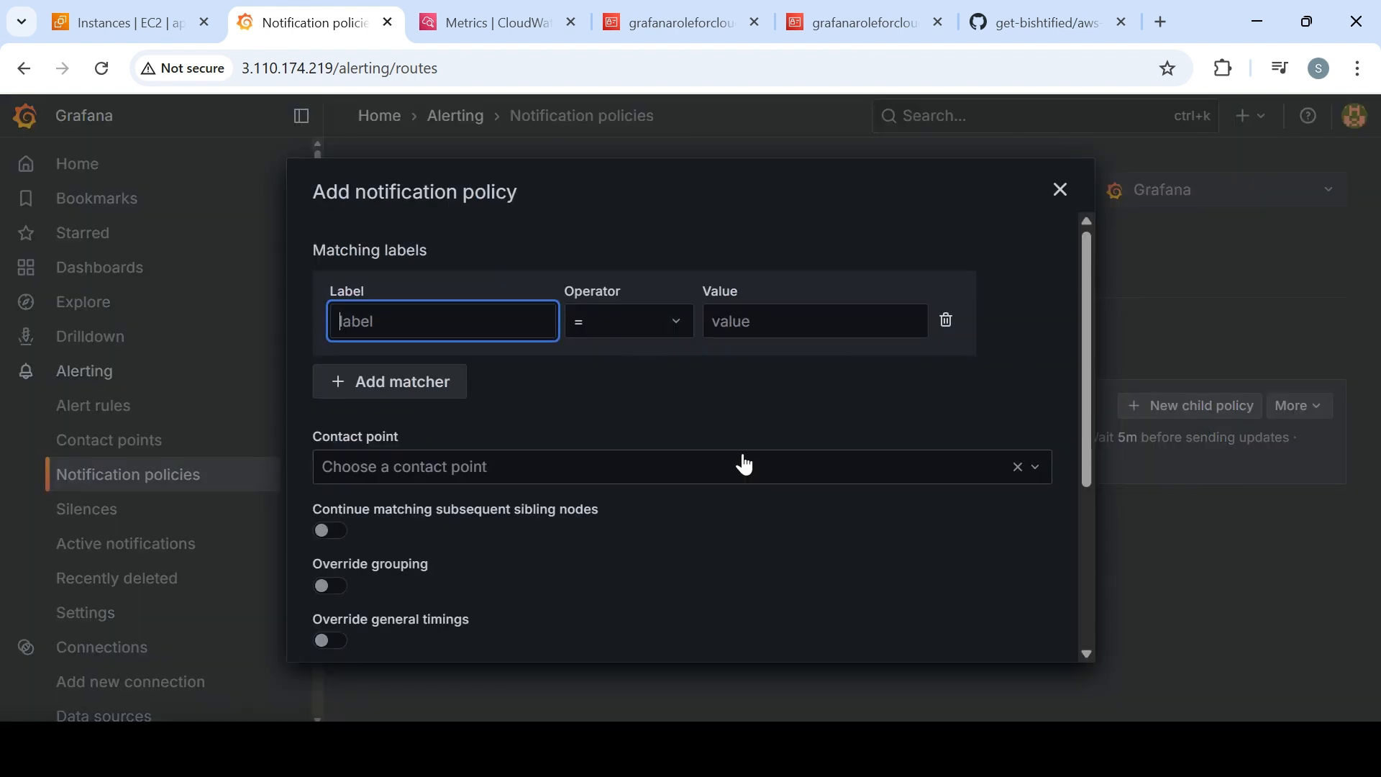
left_click(634, 321)
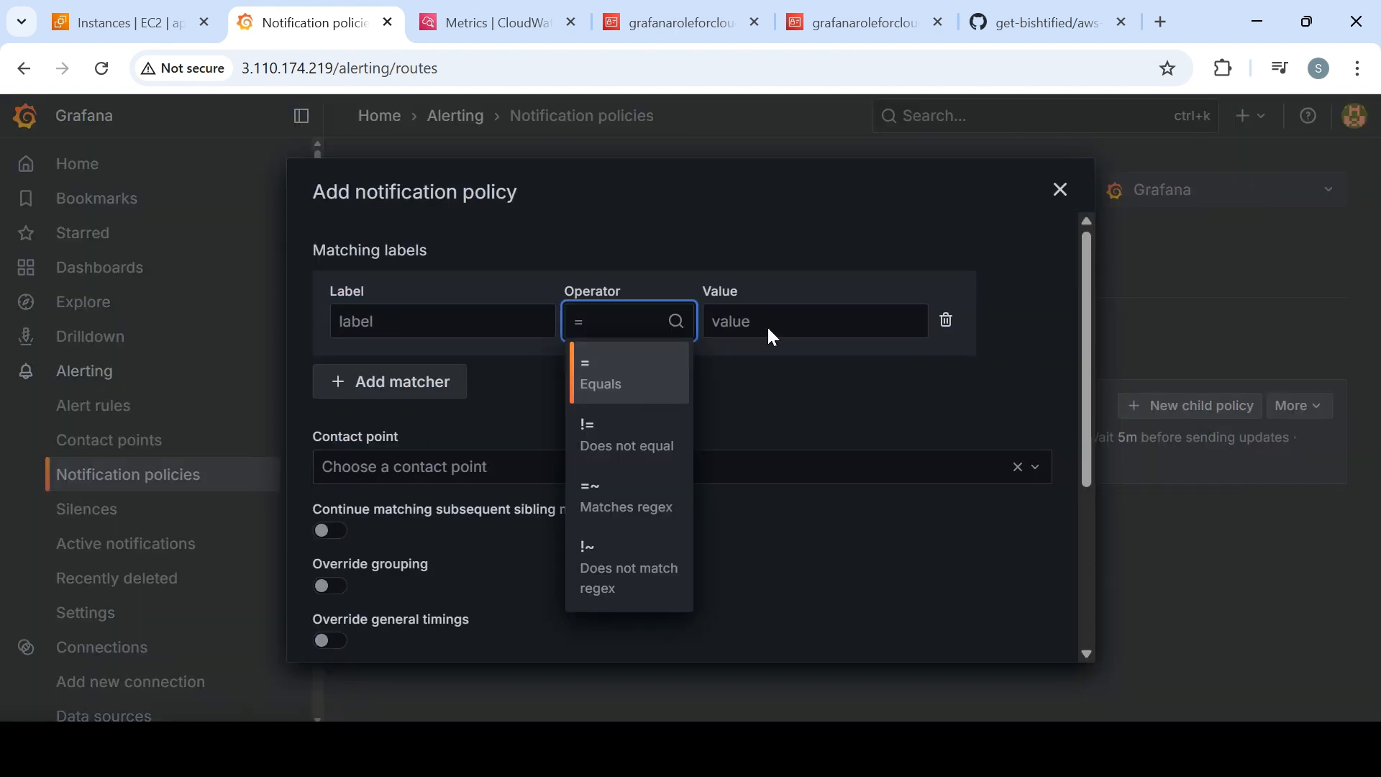
key("Escape")
left_click(404, 464)
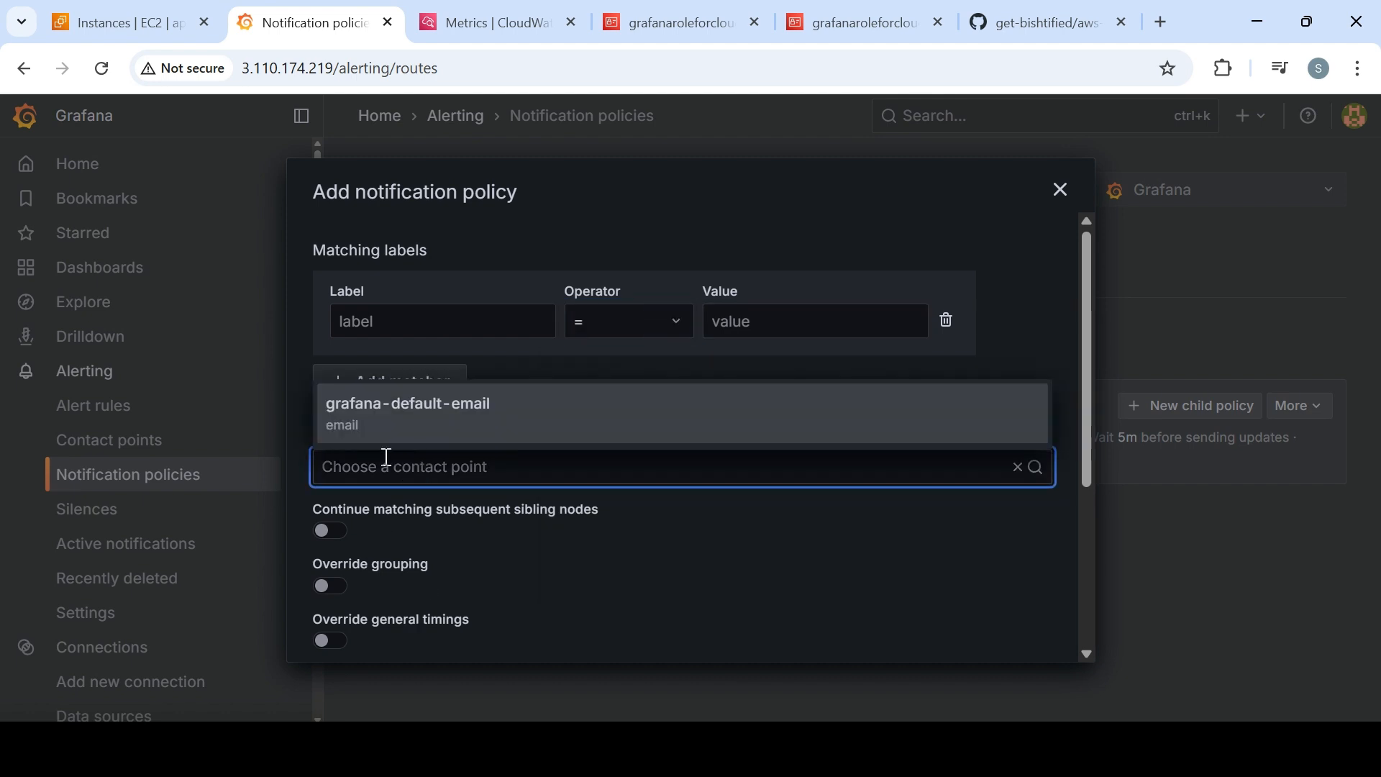
left_click(1060, 191)
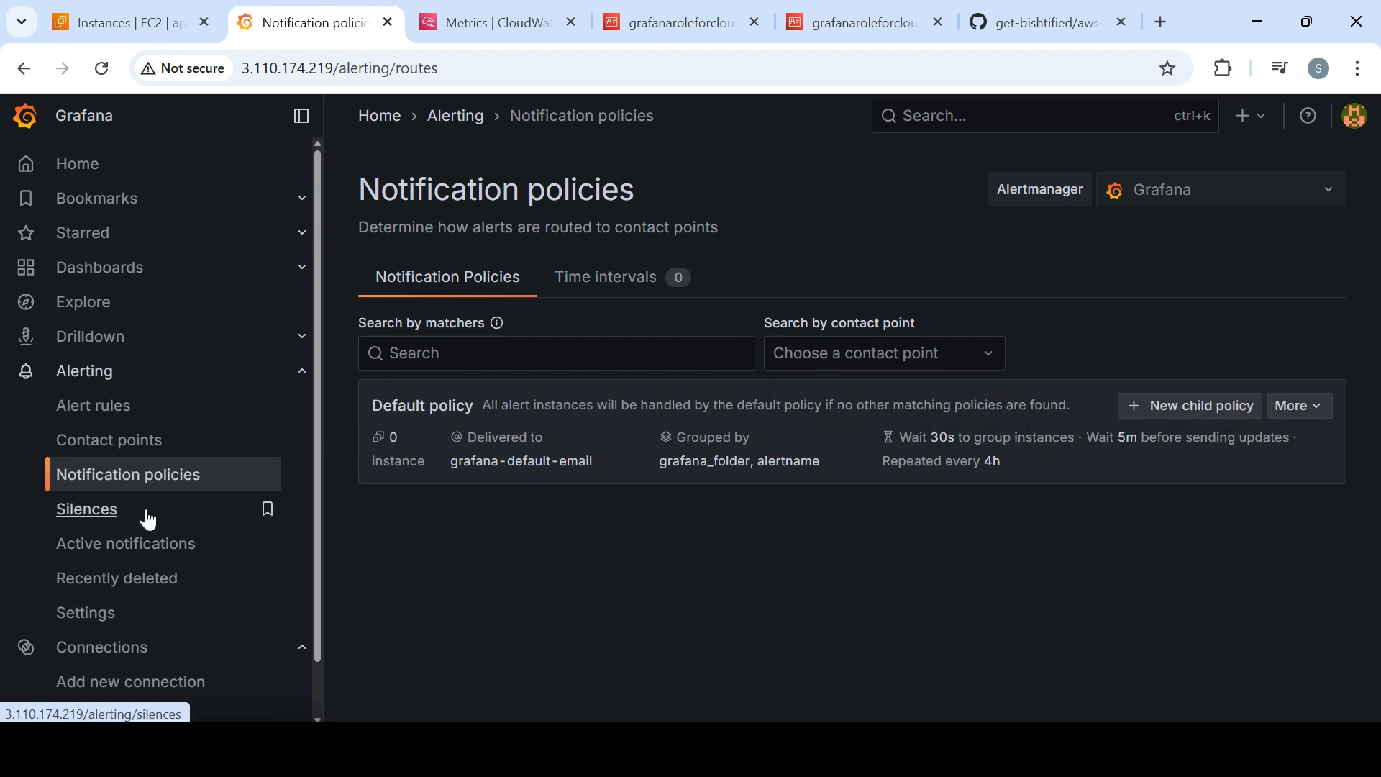
- Start a new silence and review its time range, duration, label matchers, comment and affected alert instances sections
left_click(107, 518)
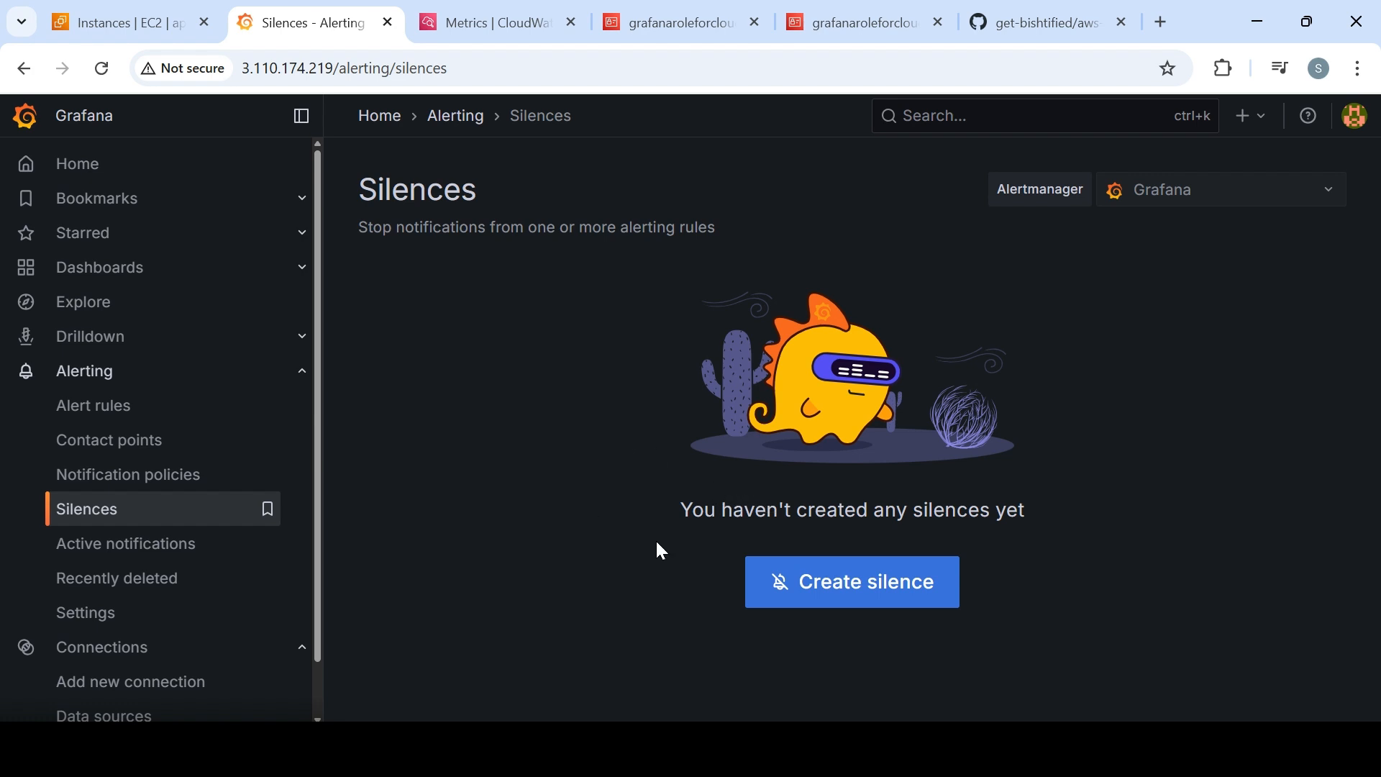
left_click(820, 593)
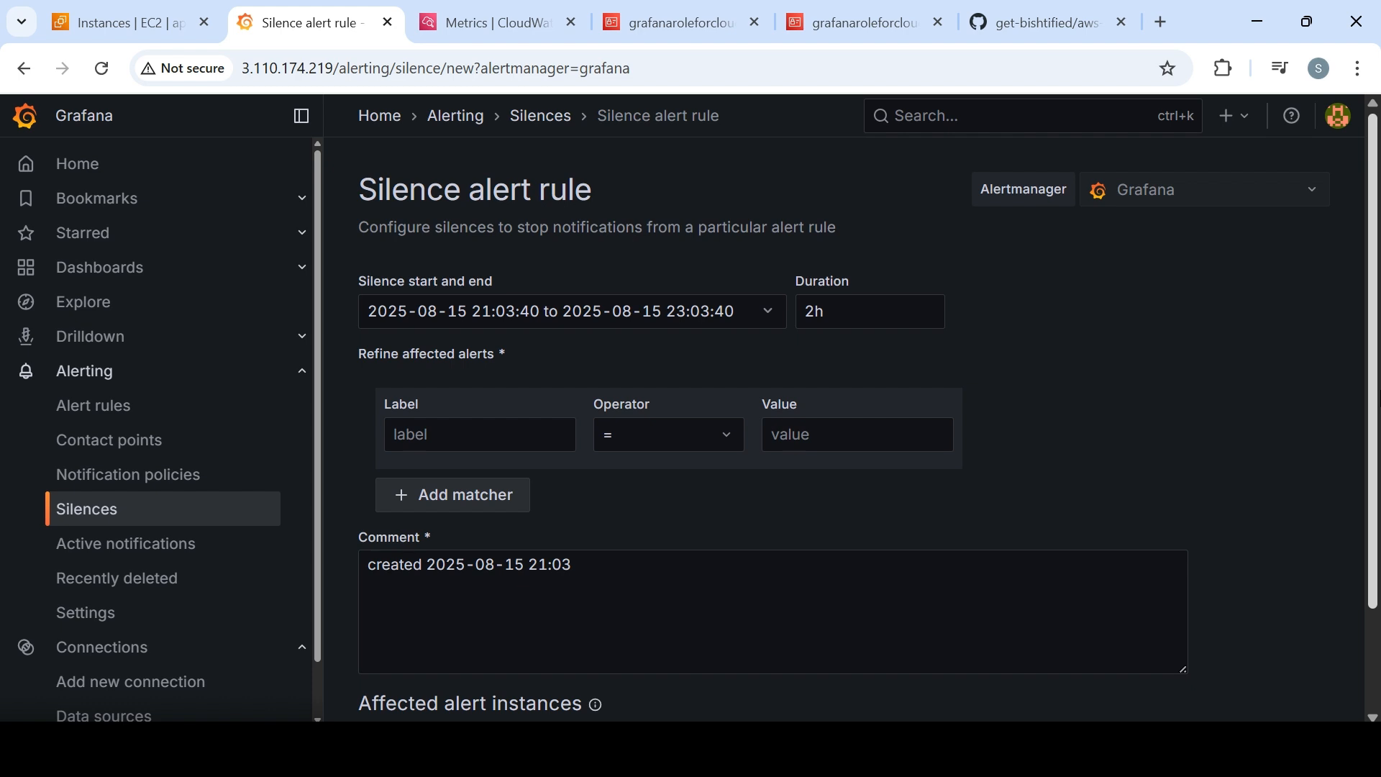
scroll(1373, 360, "down", 2)
scroll(1378, 504, "up", 2)
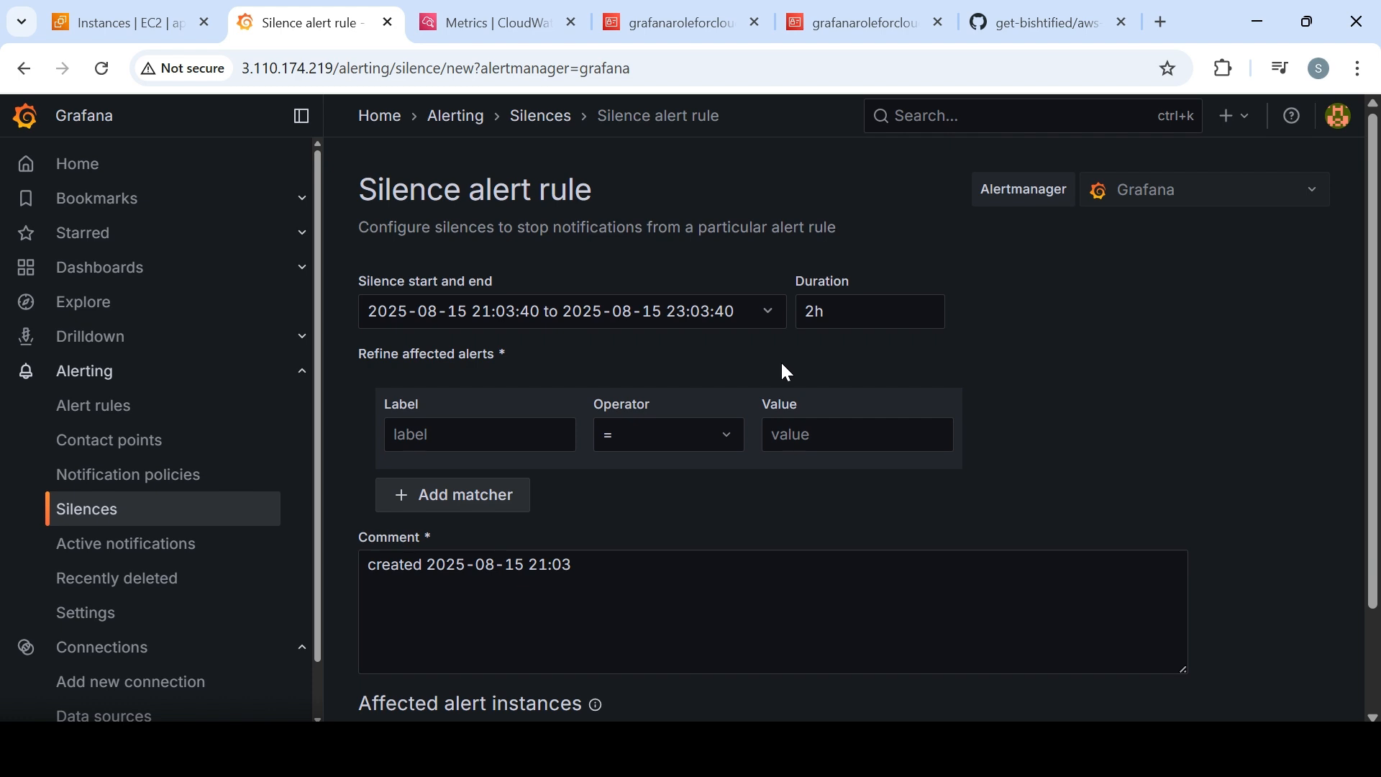
- Check the active notifications and the recently deleted alert rules
left_click(178, 554)
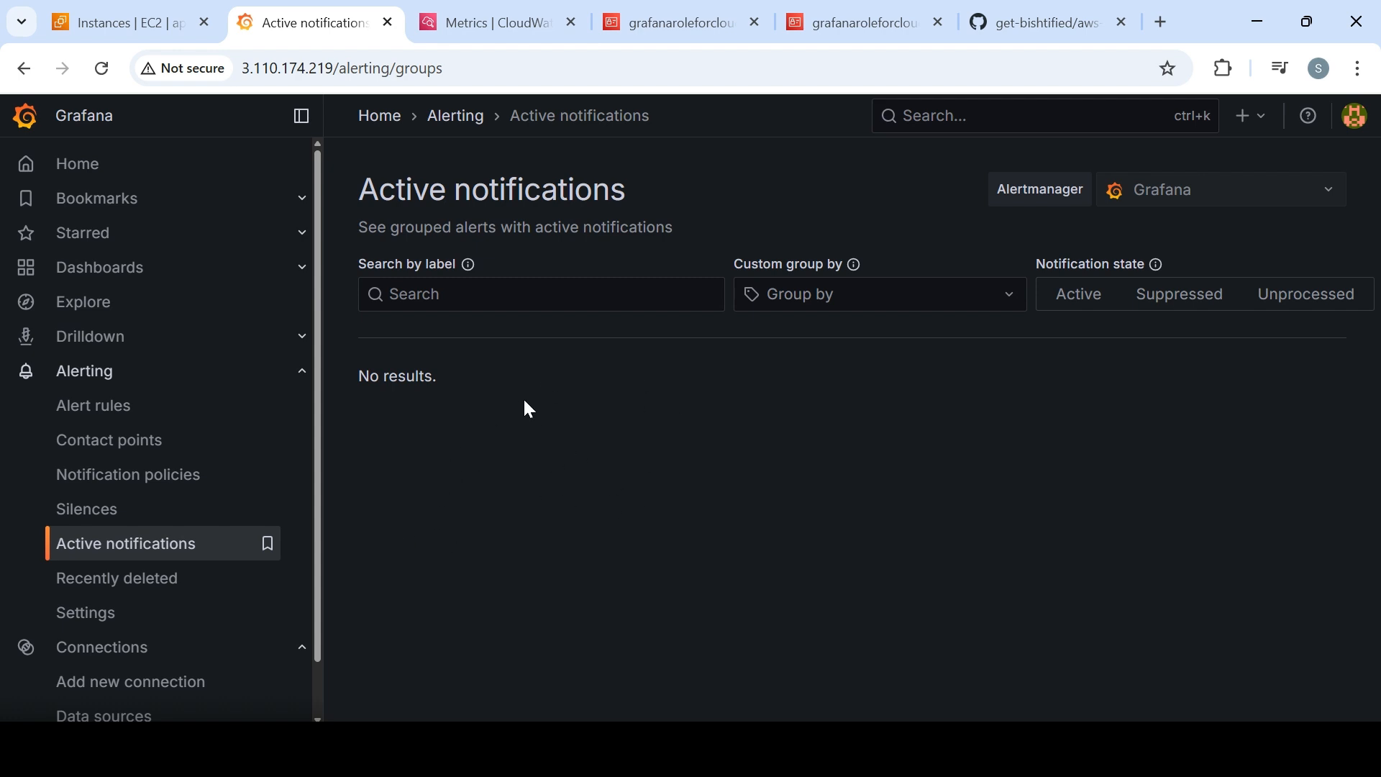
left_click(142, 585)
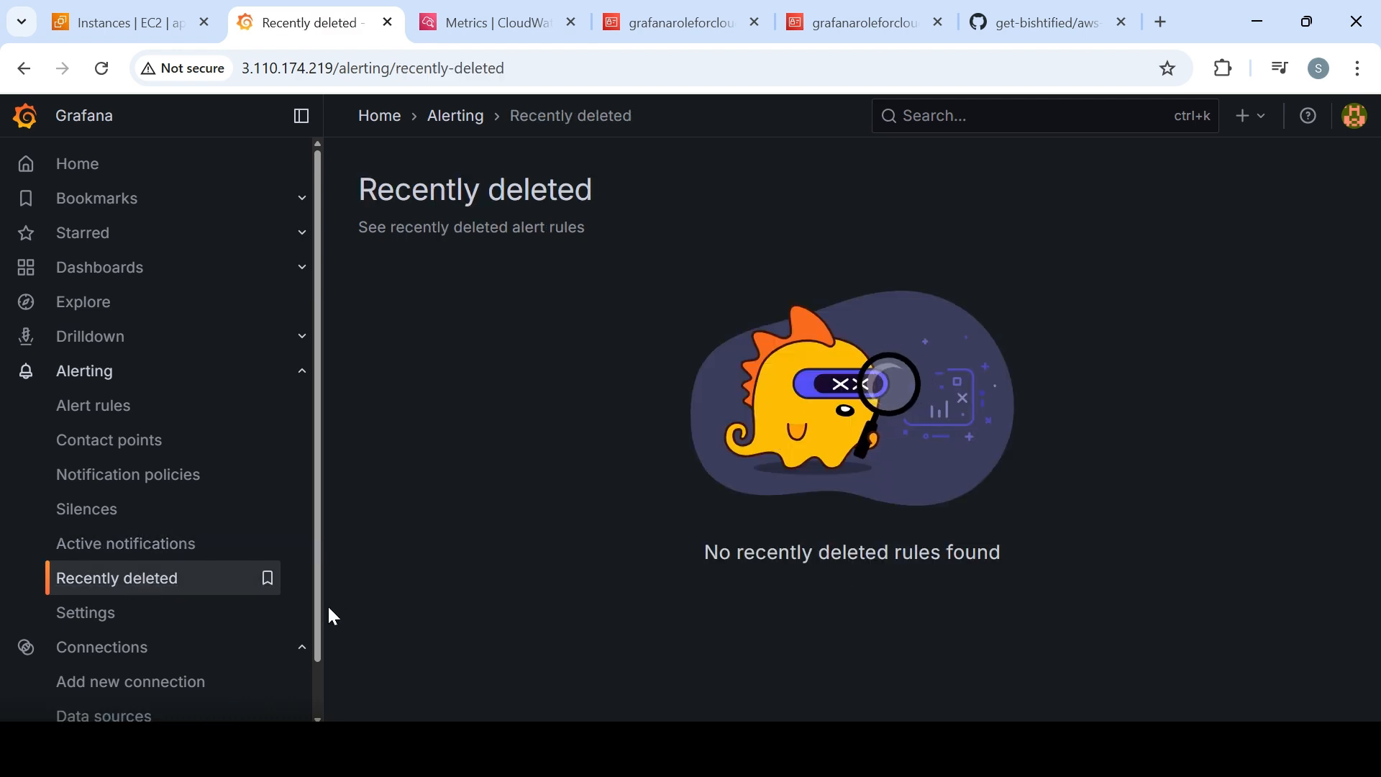
- View the built-in Alertmanager's JSON configuration in the alerting settings, highlight the email receiver's address, and close the configuration
scroll(314, 625, "down", 1)
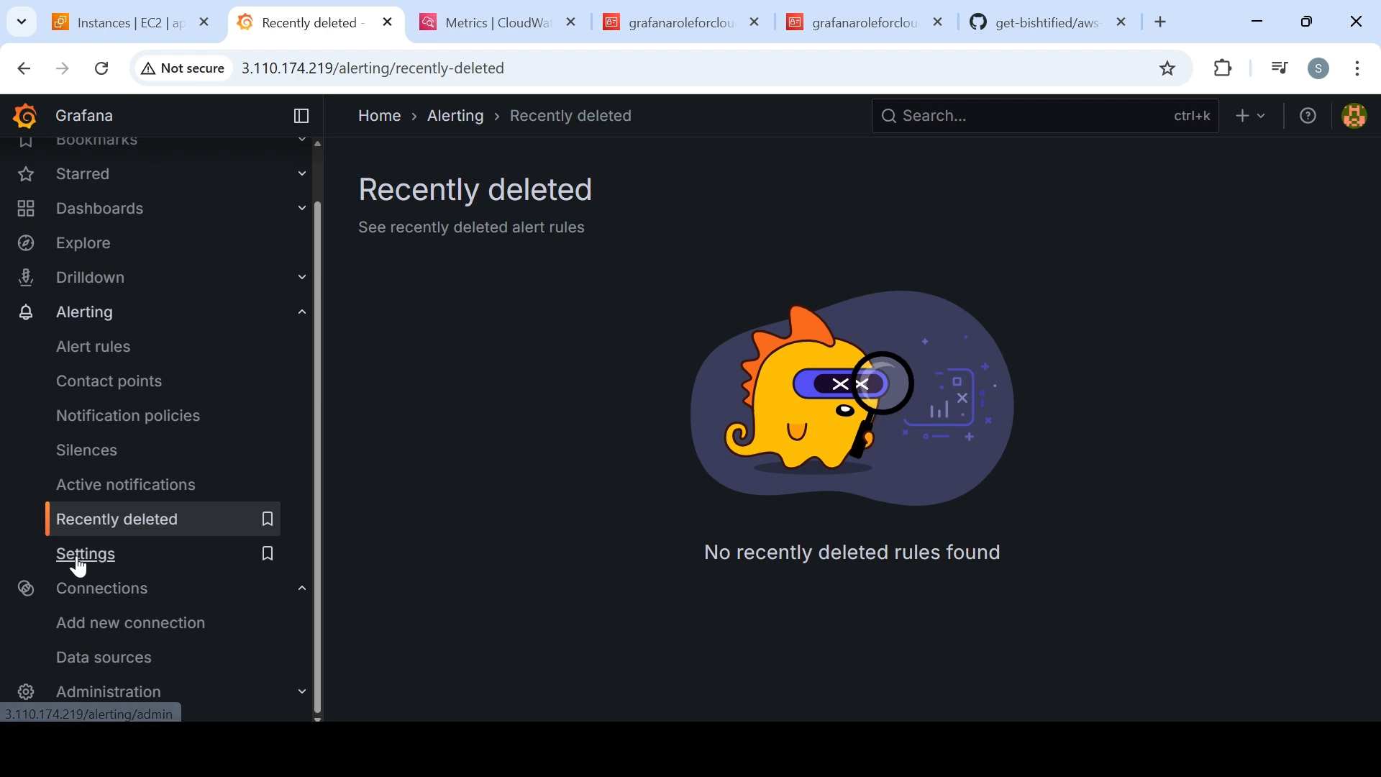
left_click(81, 555)
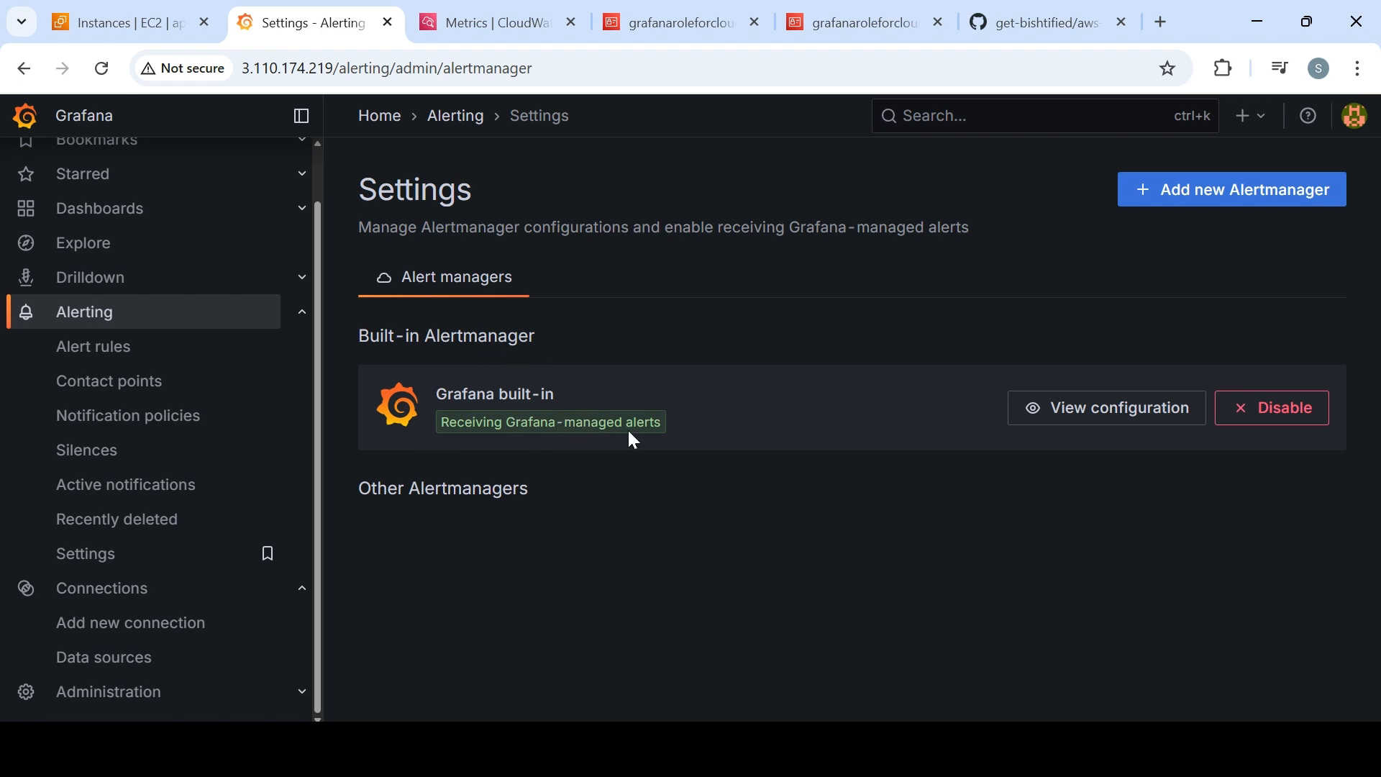
left_click(1139, 416)
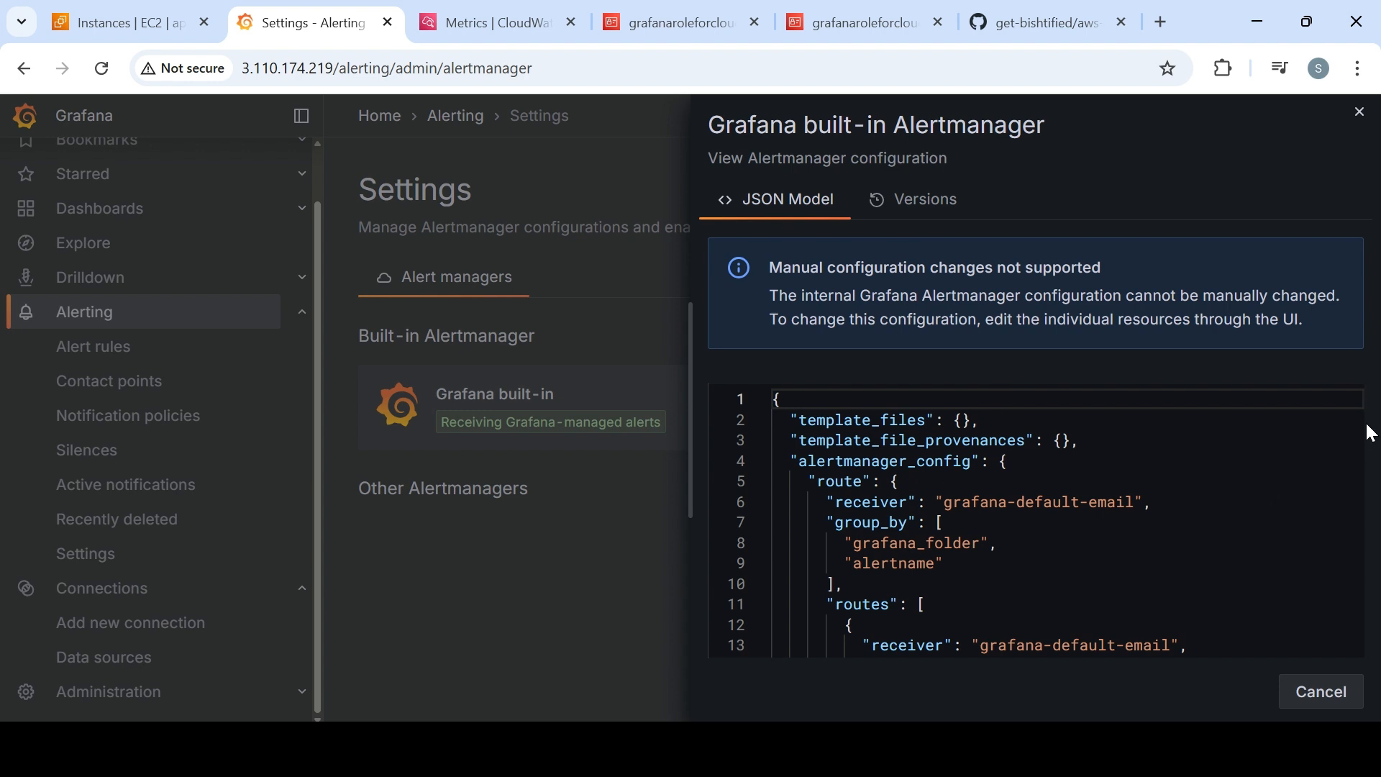
left_click_drag(1359, 434, 1369, 663)
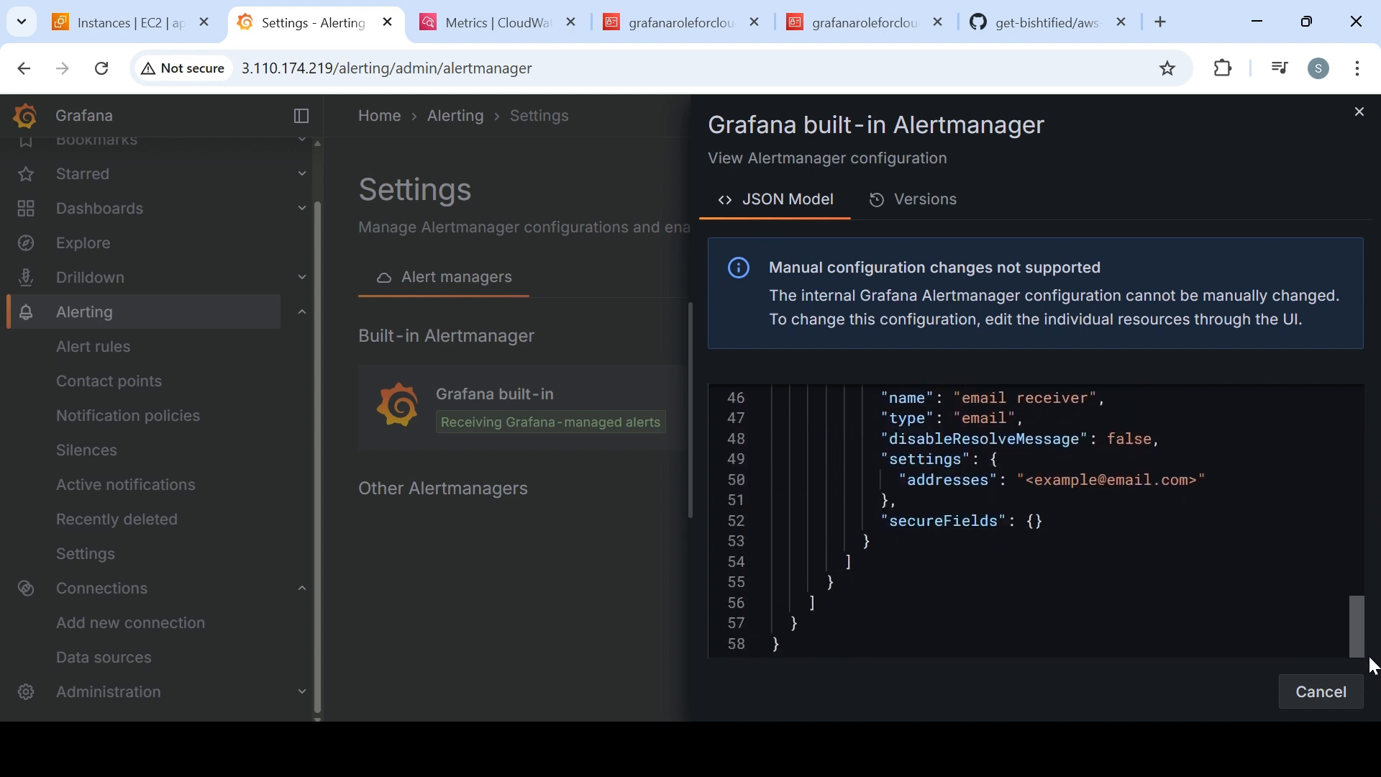
left_click_drag(1027, 480, 1203, 482)
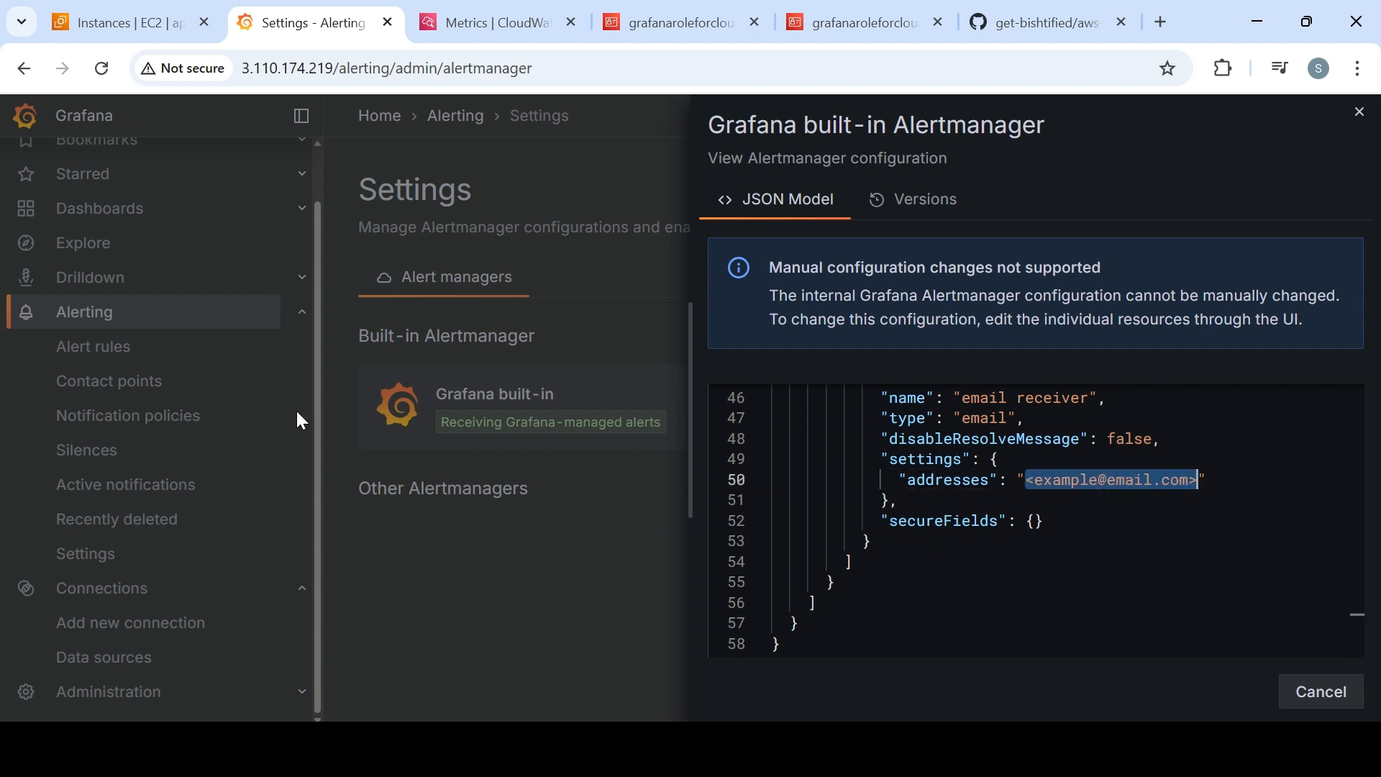
left_click(119, 394)
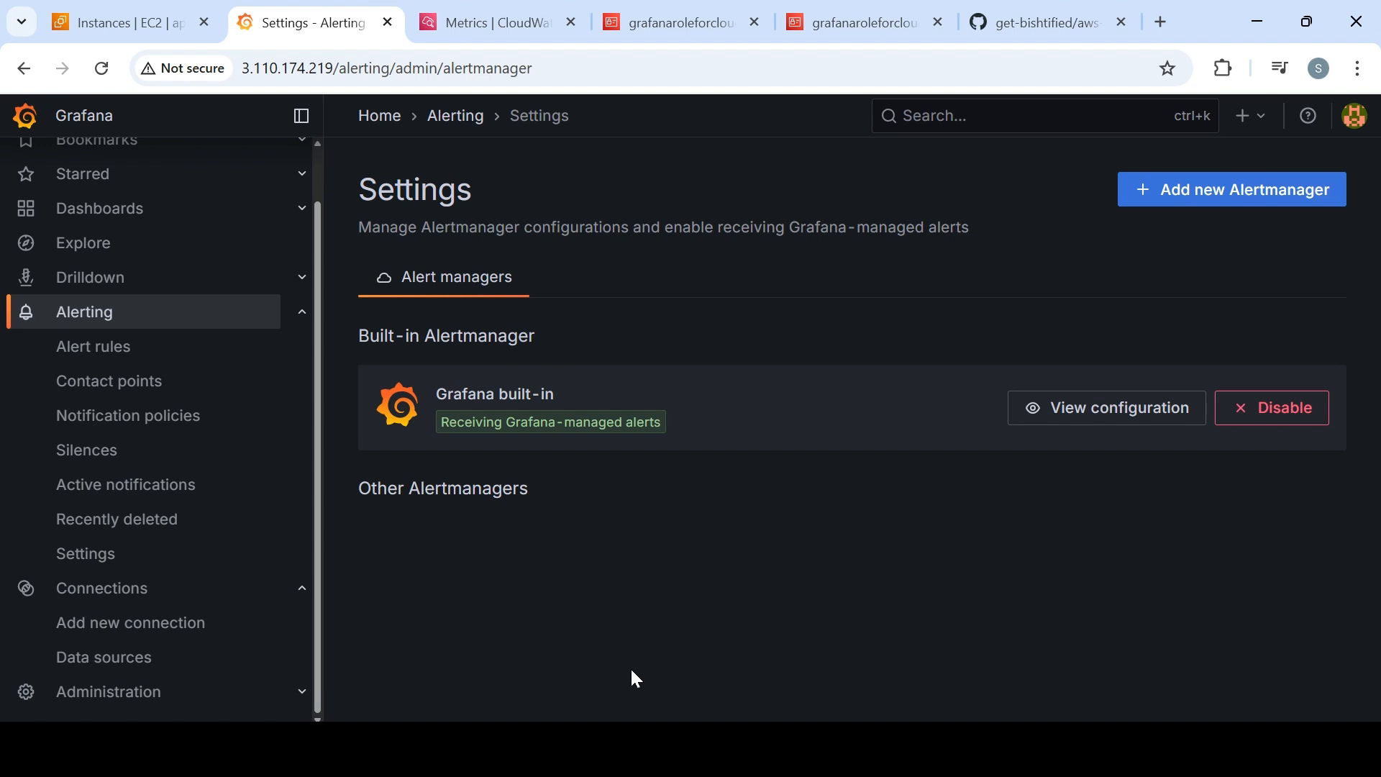
- Switch to the "What is Grafana" outline in Notepad and highlight the "Automation & IaC" topic
key("alt+Tab")
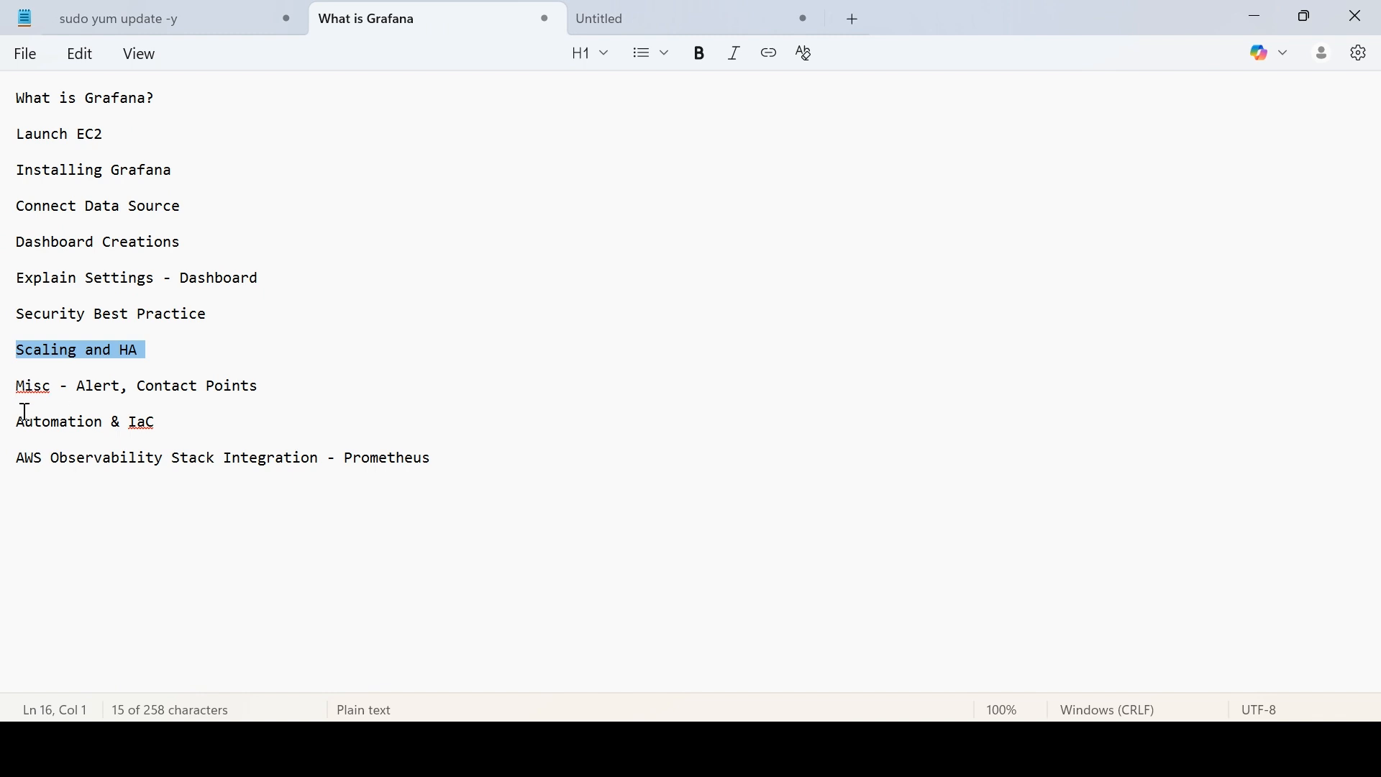
left_click_drag(21, 422, 166, 425)
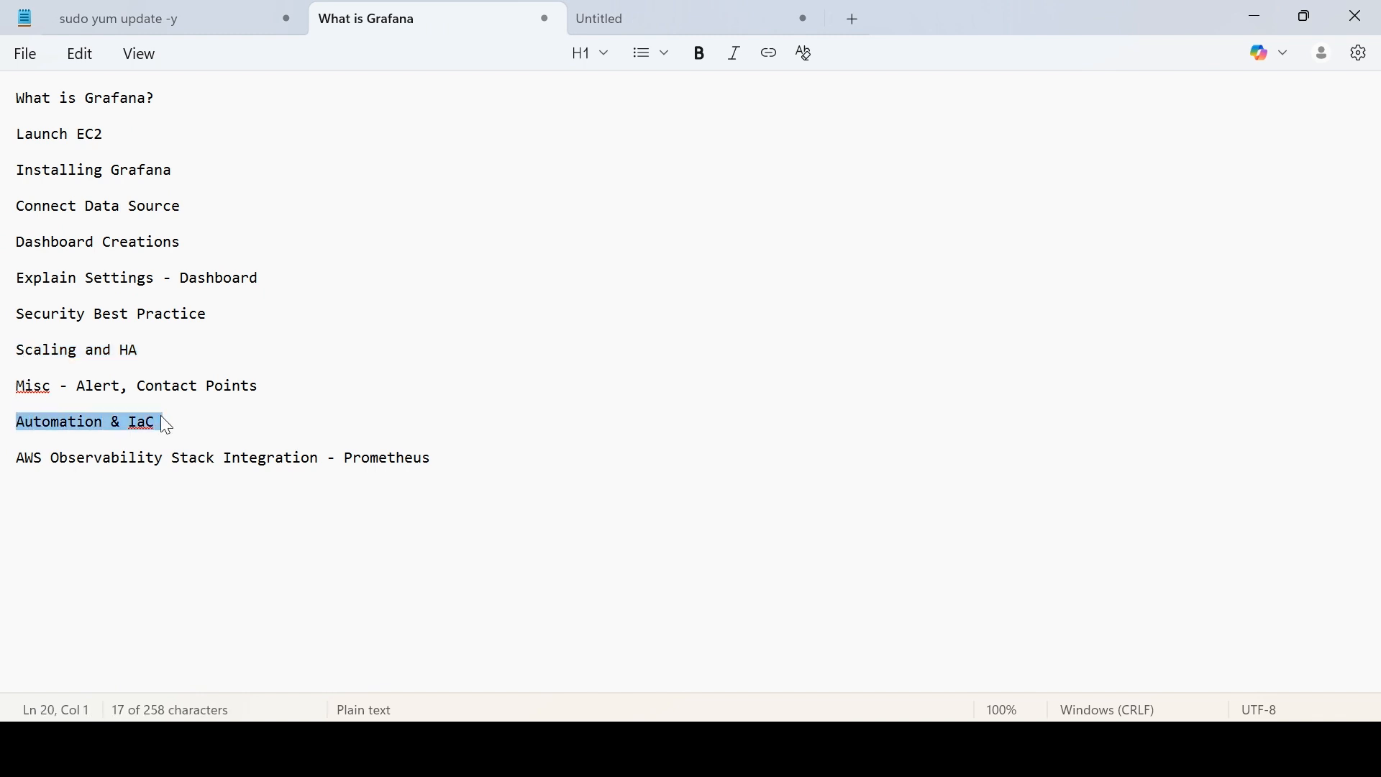